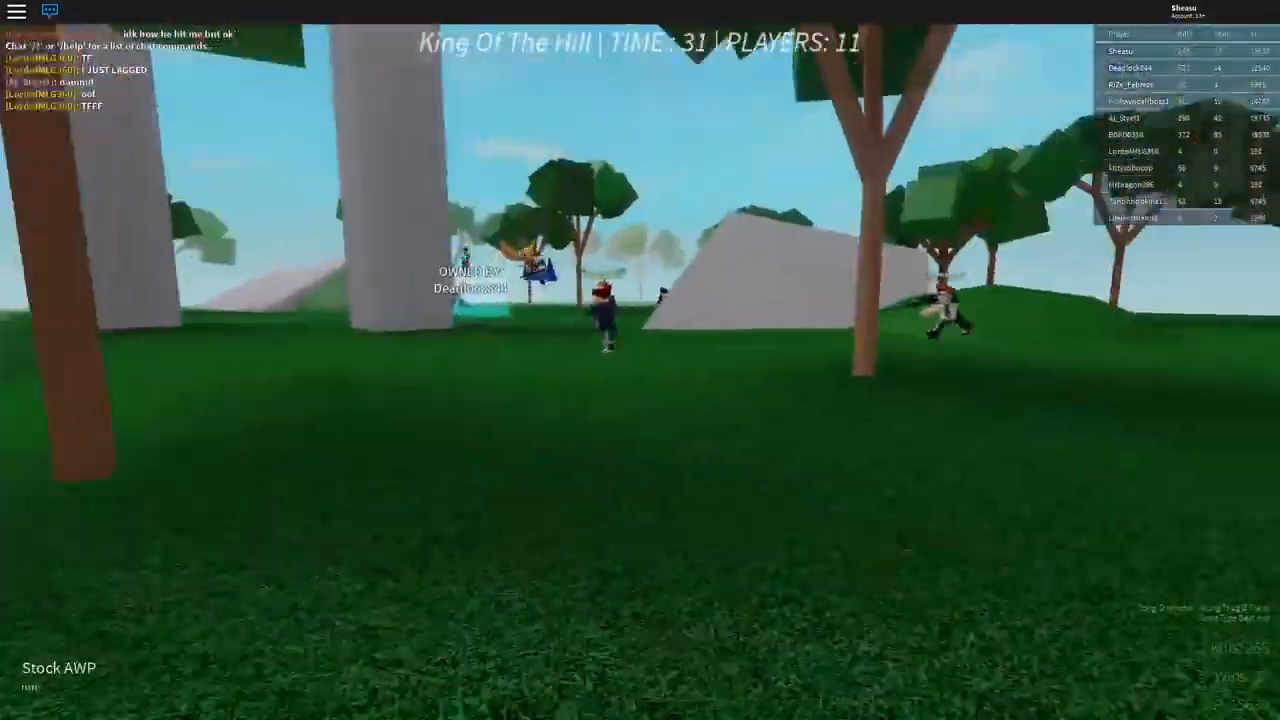
Fire the Stock AWP at the opponents around the pillars and the capture circle in the King Of The Hill round
left_click(640, 360)
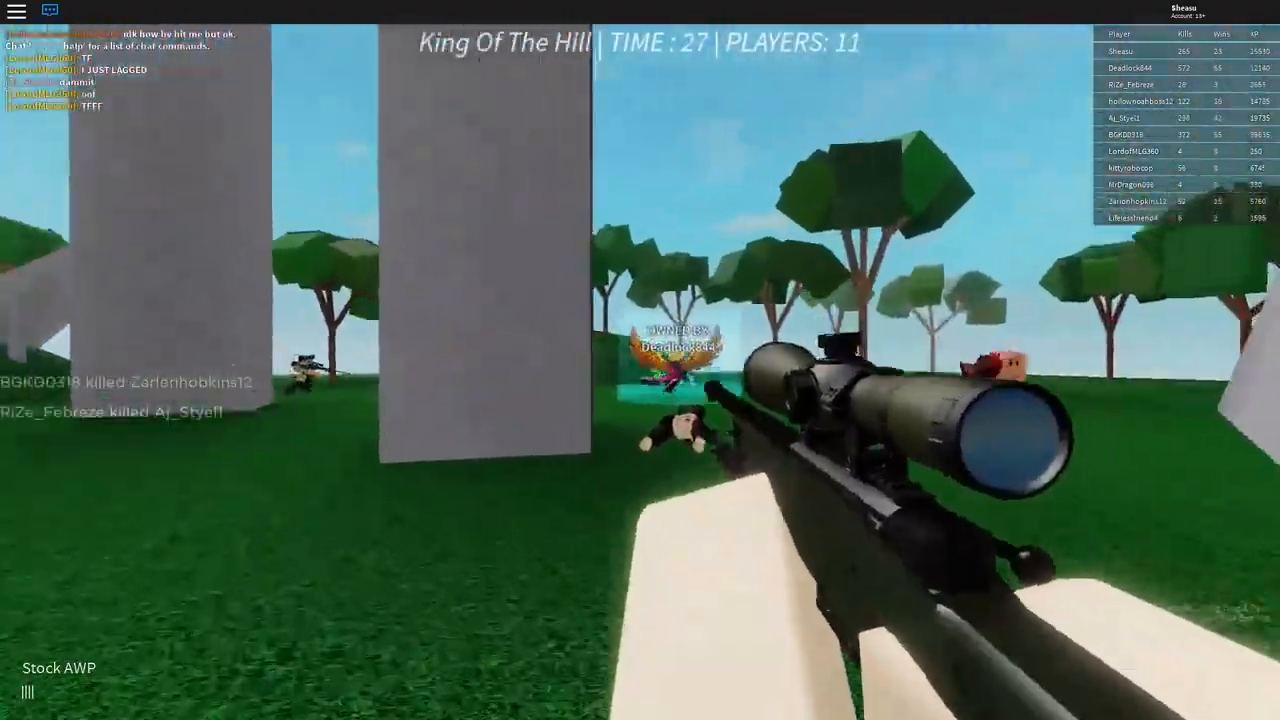
left_click(640, 360)
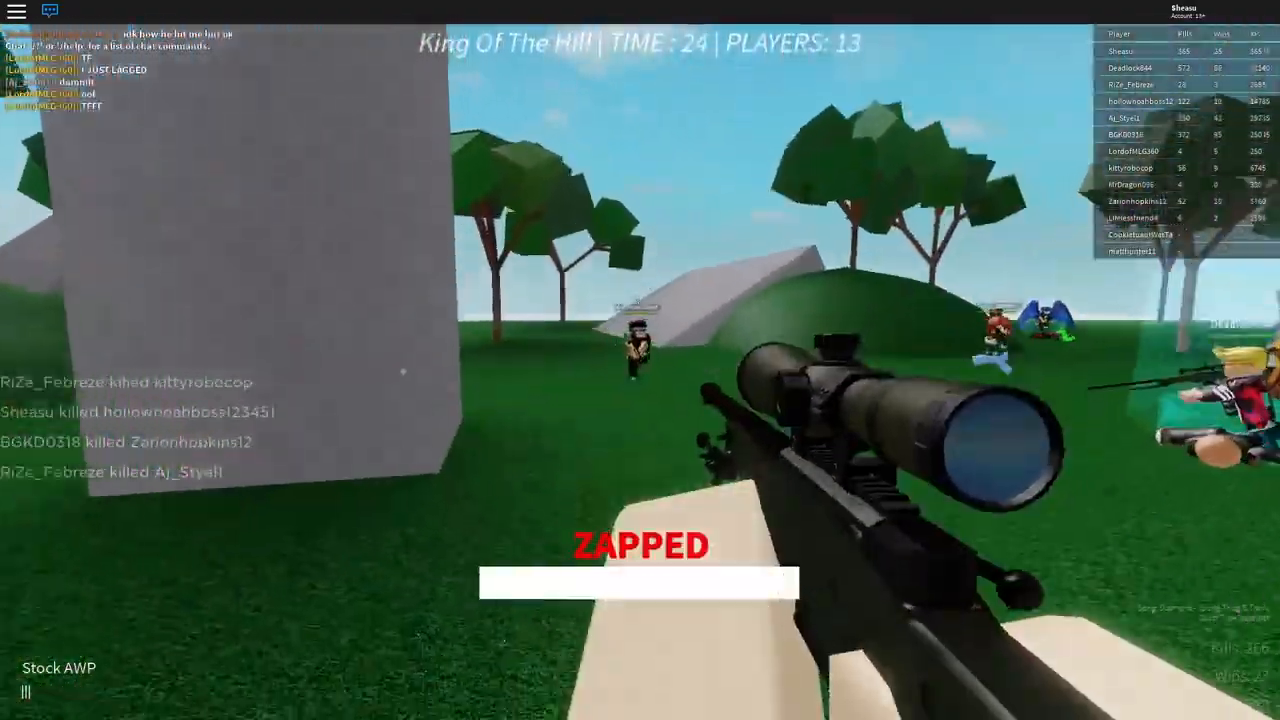
left_click(640, 360)
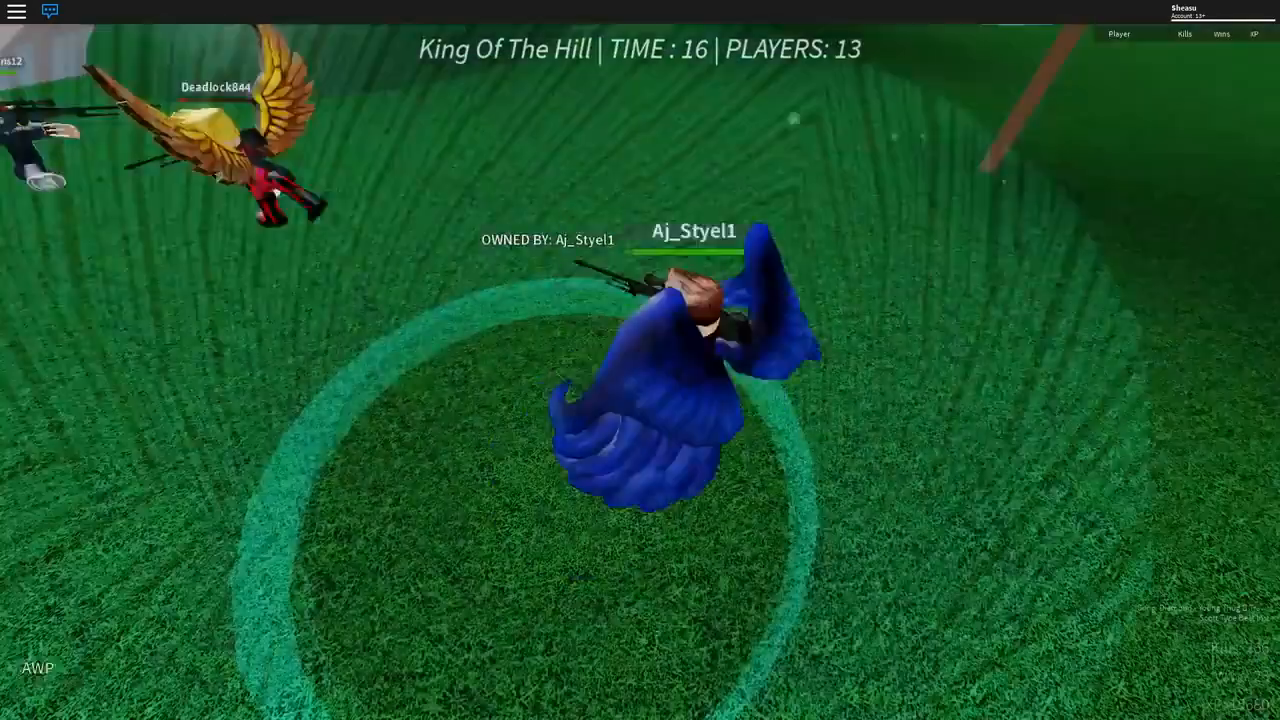
Return to the King Of The Hill field, equip the Stock AWP and shoot the opponents near the capture circle
key("w")
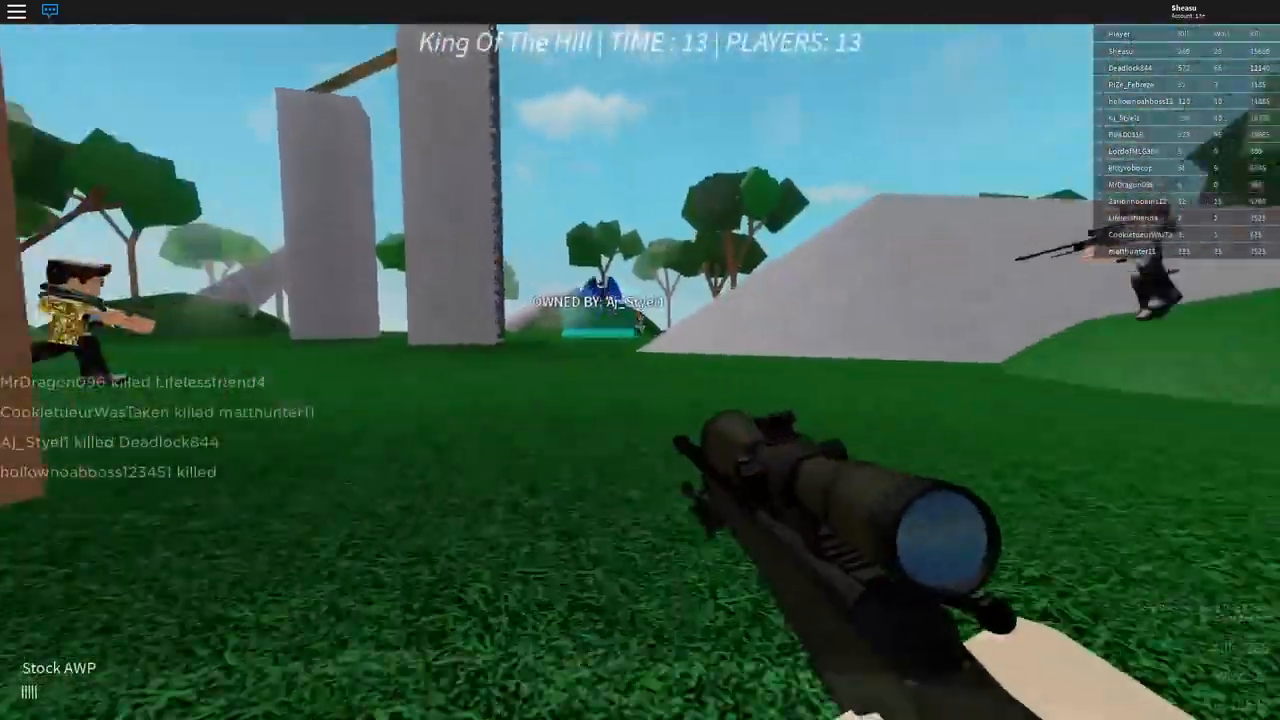
left_click(640, 360)
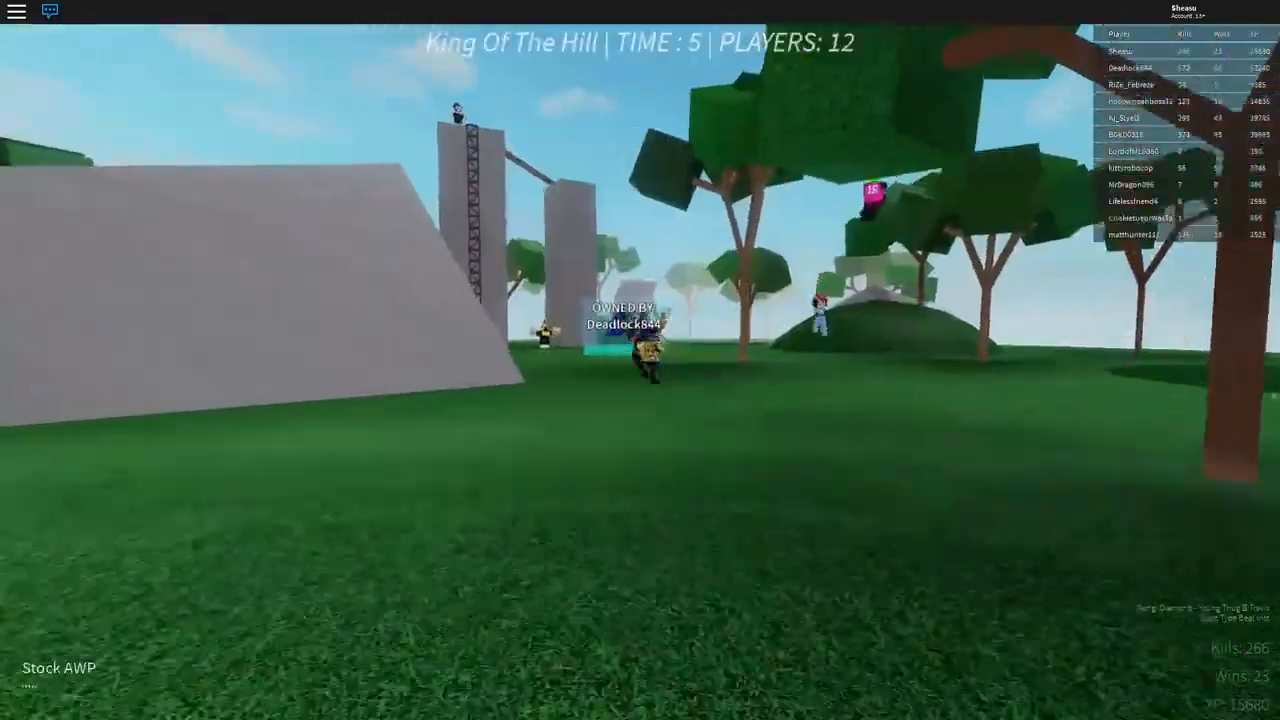
key("1")
left_click(640, 360)
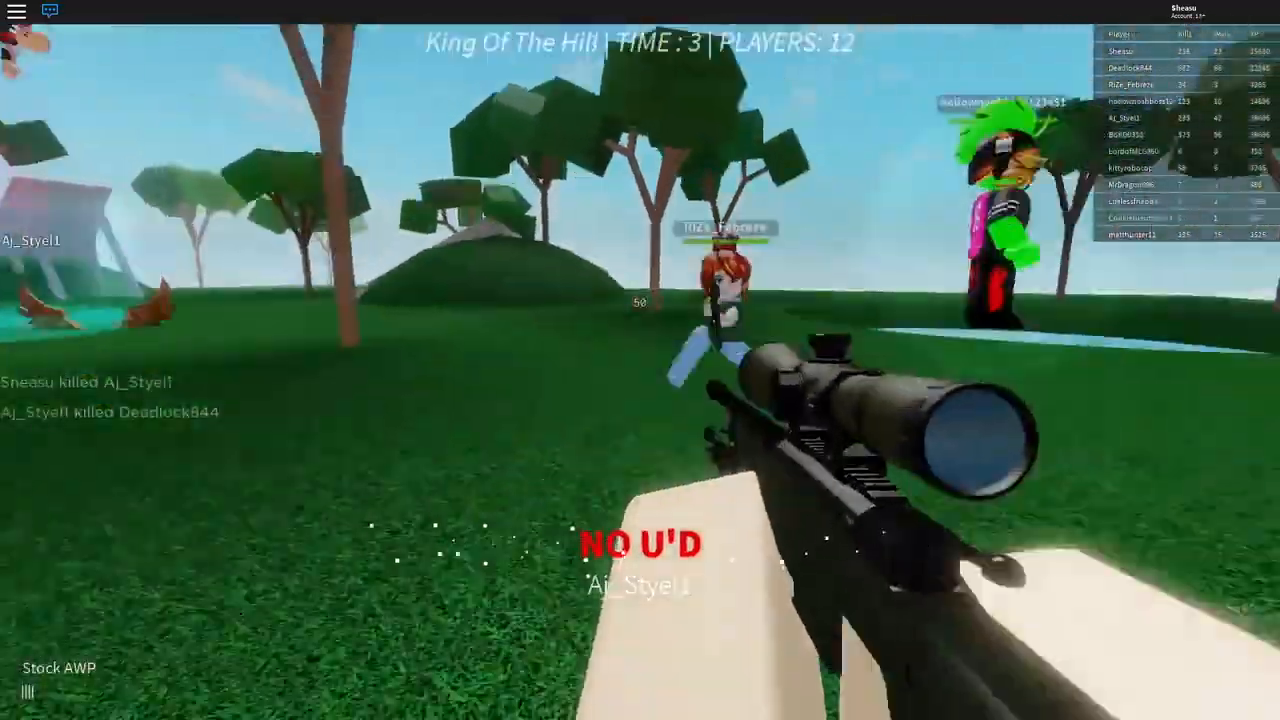
Move across the grass field around the capture circle until the King Of The Hill round ends
key("w")
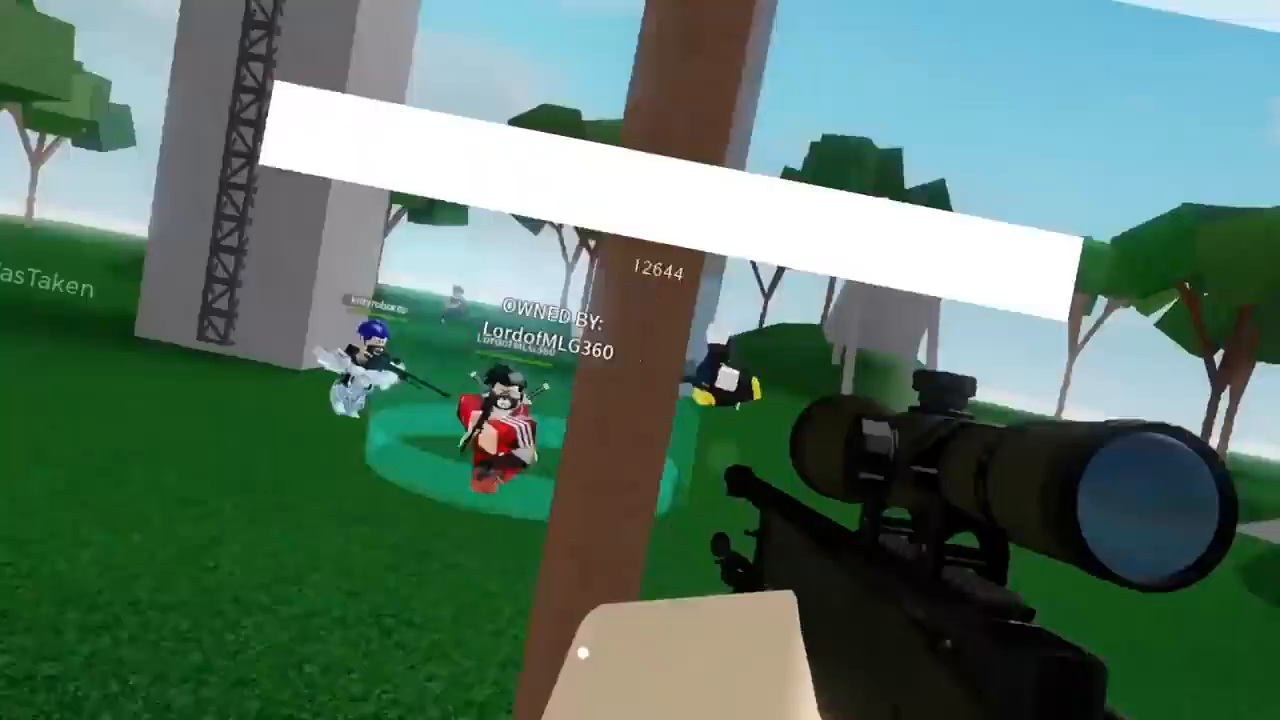
key("w")
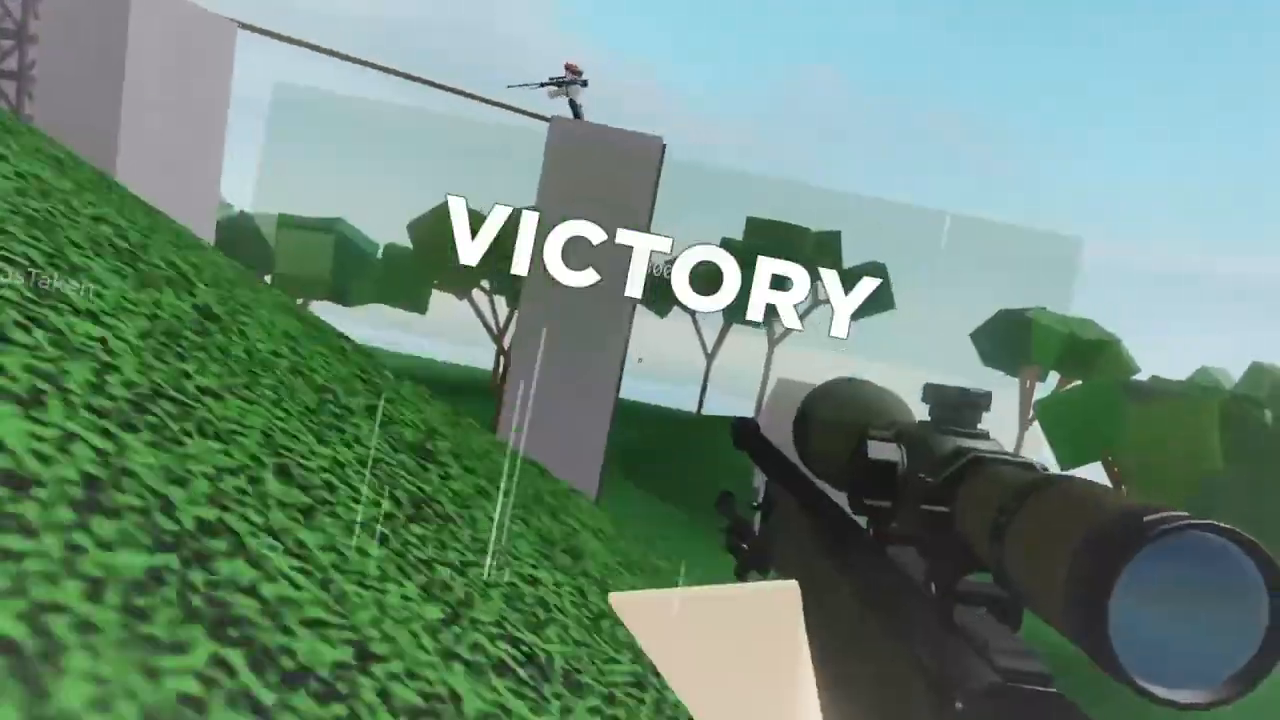
key("w")
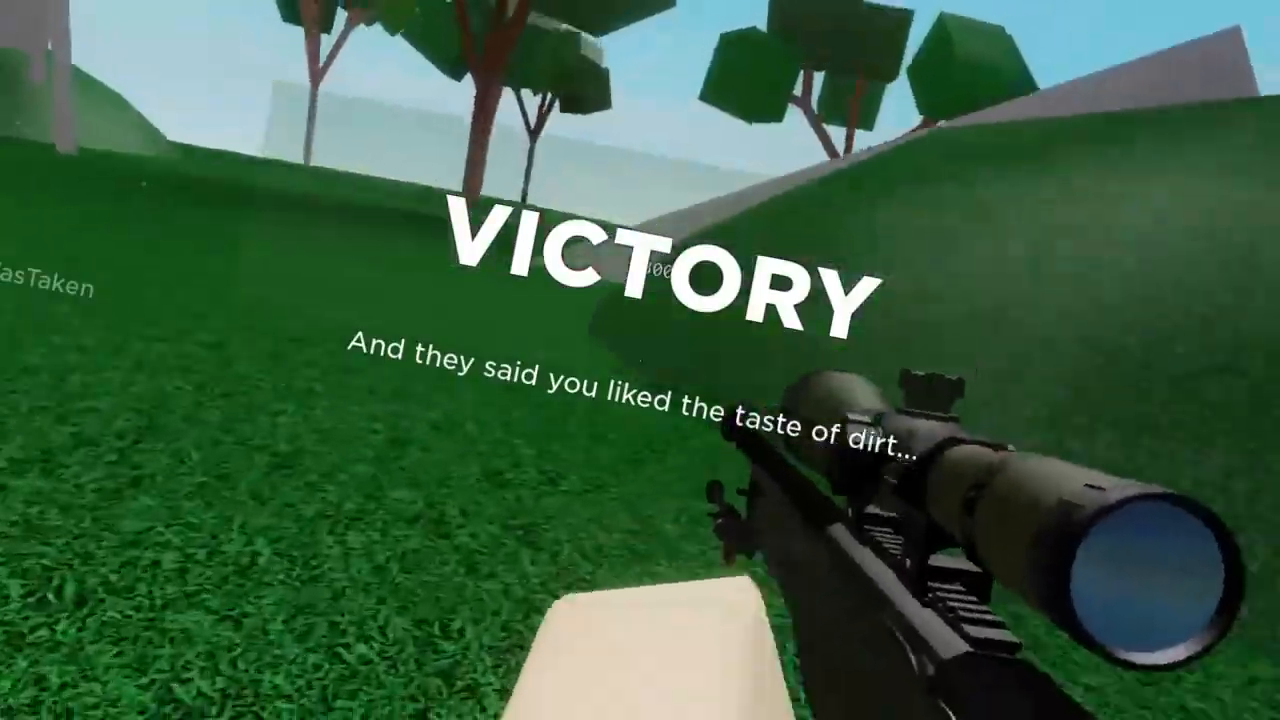
key("w")
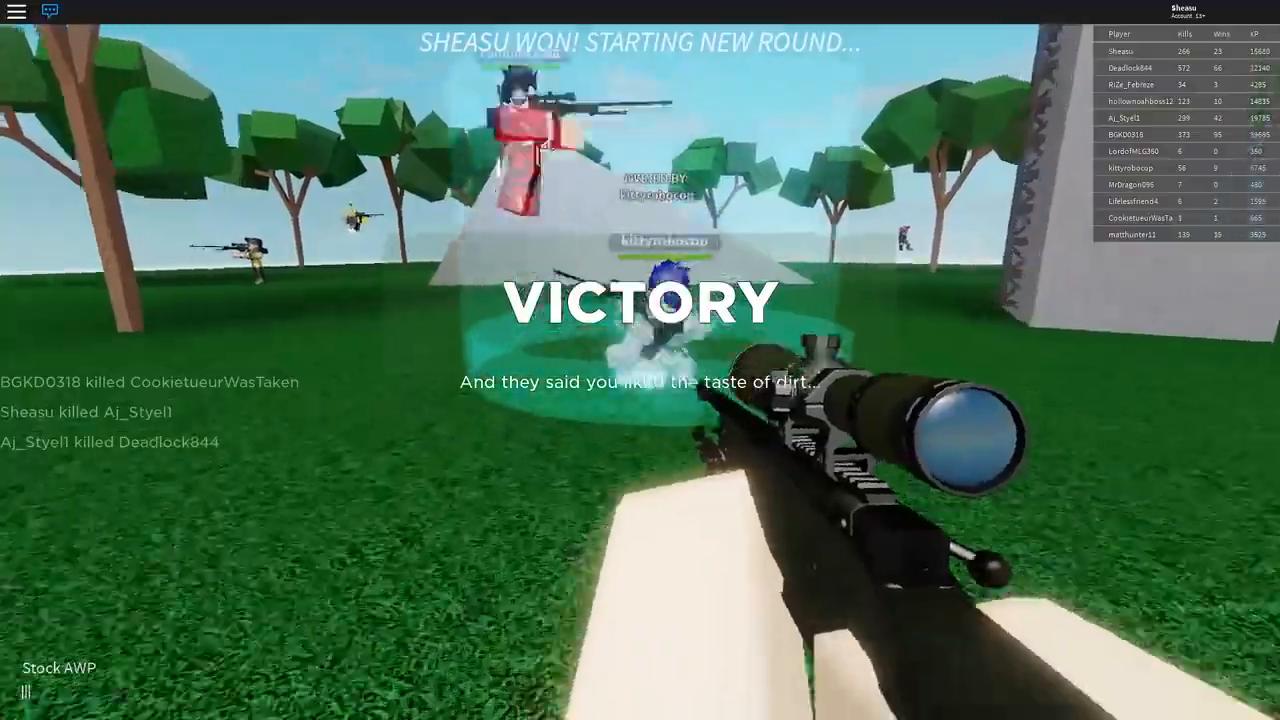
key("w")
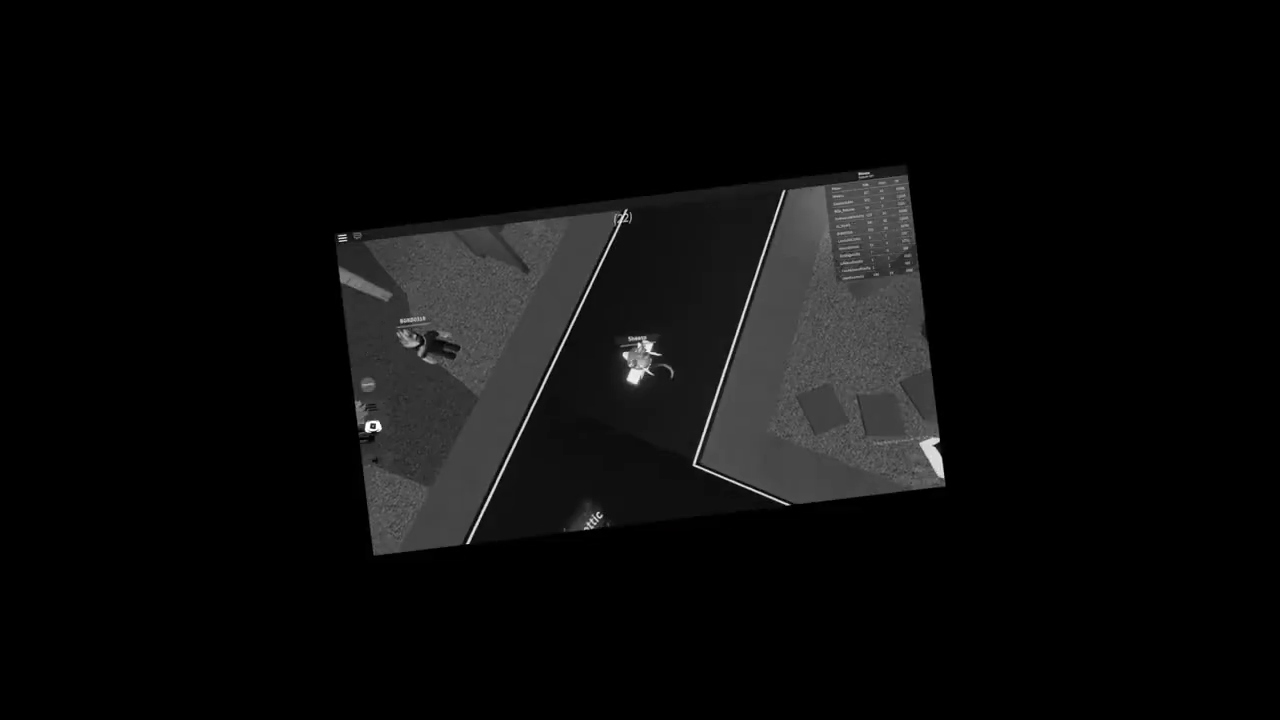
Run and jump through the lobby, past the tunnel, to the fenced yard beside the brick house
key("w")
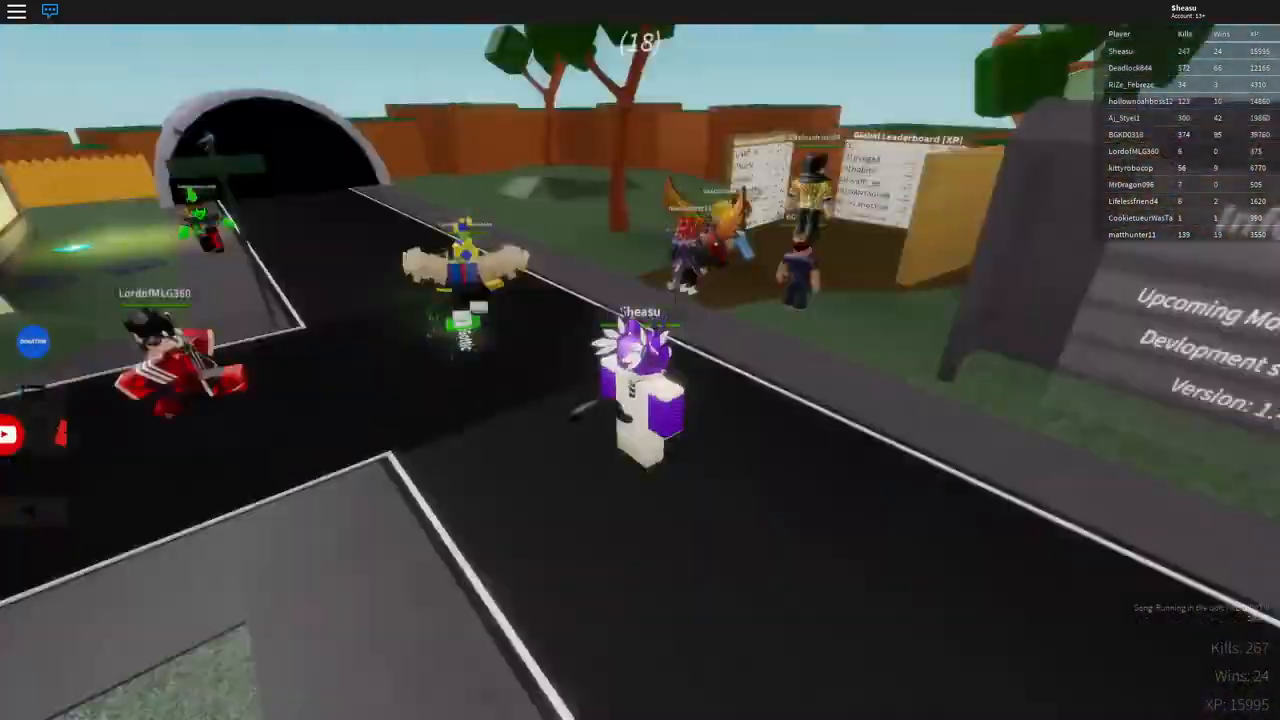
key("w")
key("space")
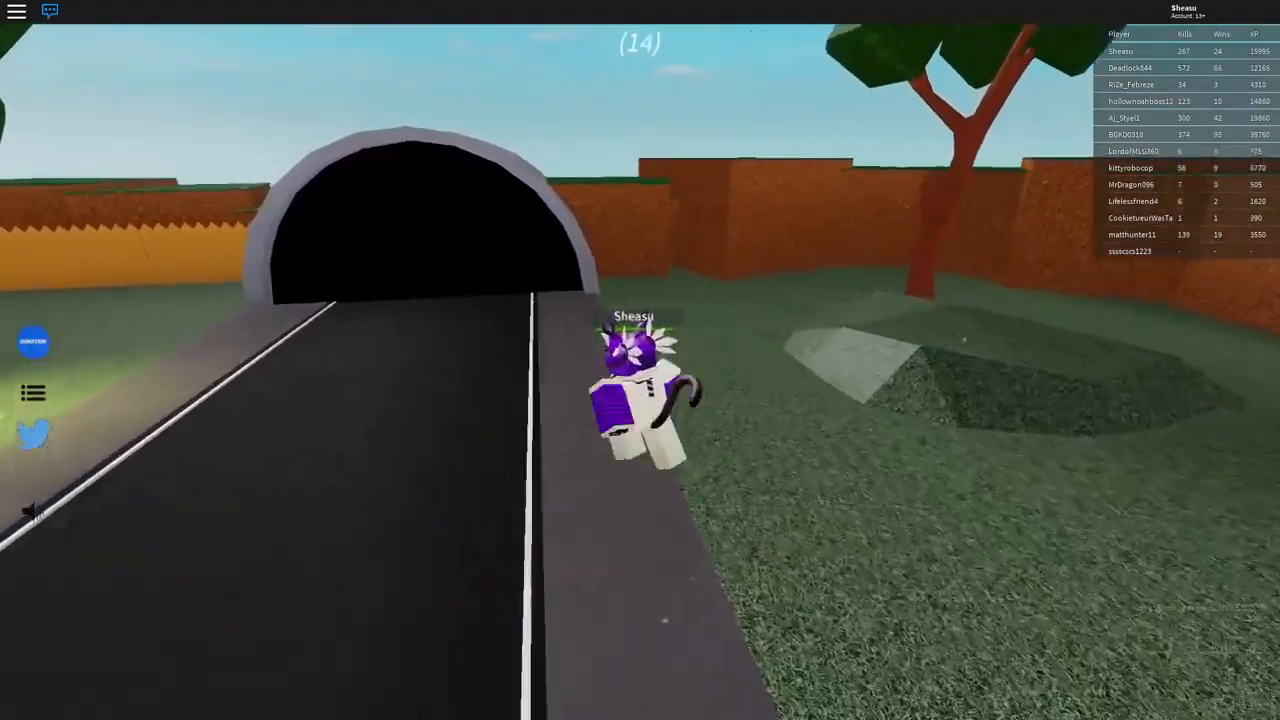
key("w")
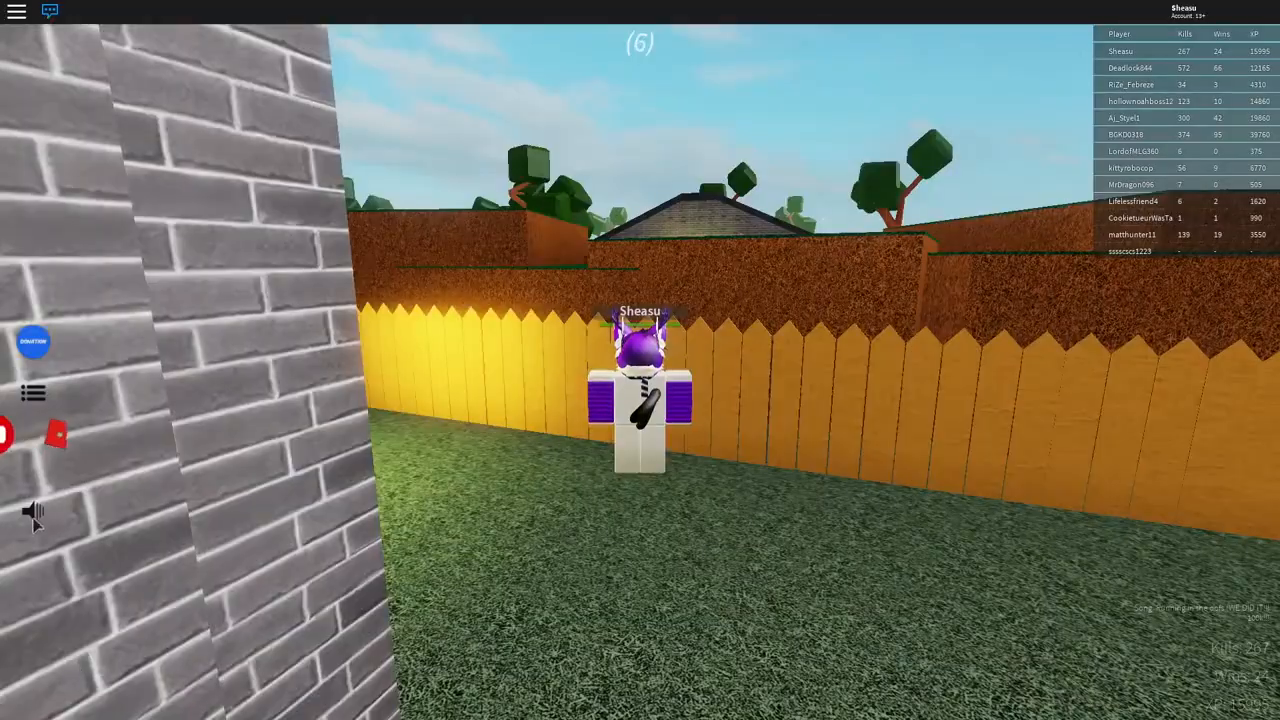
Walk around the brick house back to the lobby road and change to the first-person view for the next round
key("w")
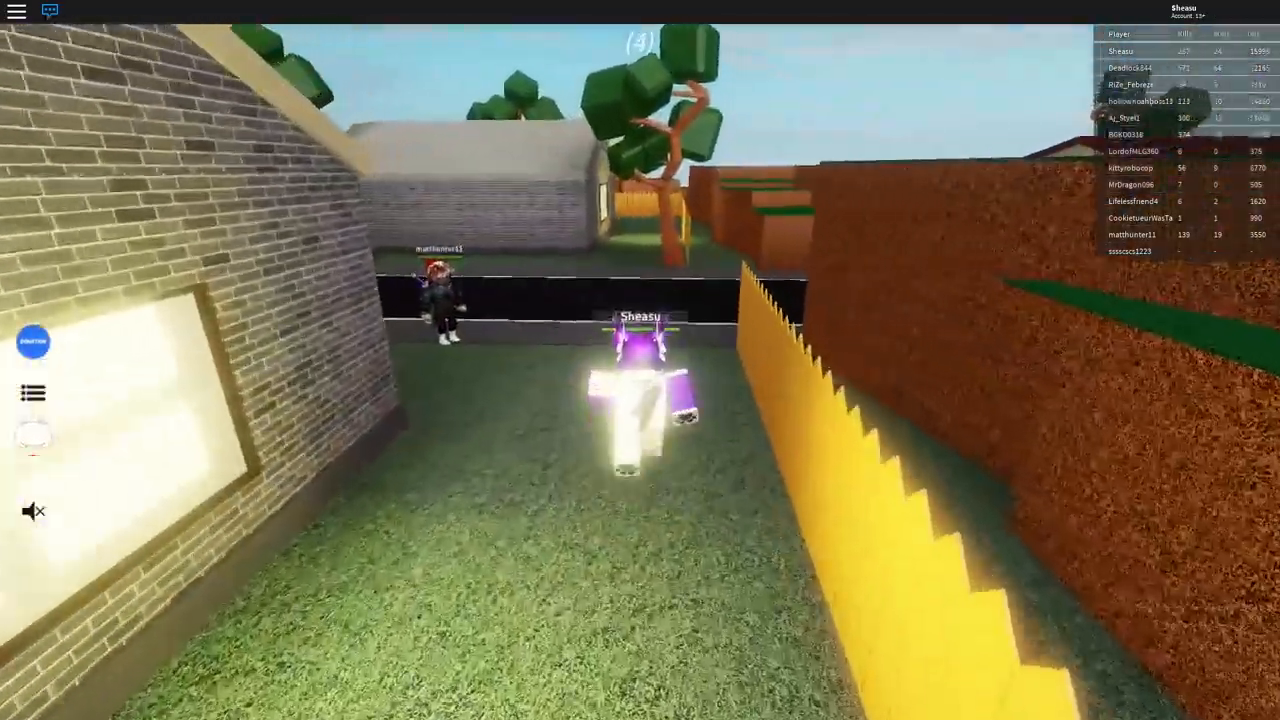
key("w")
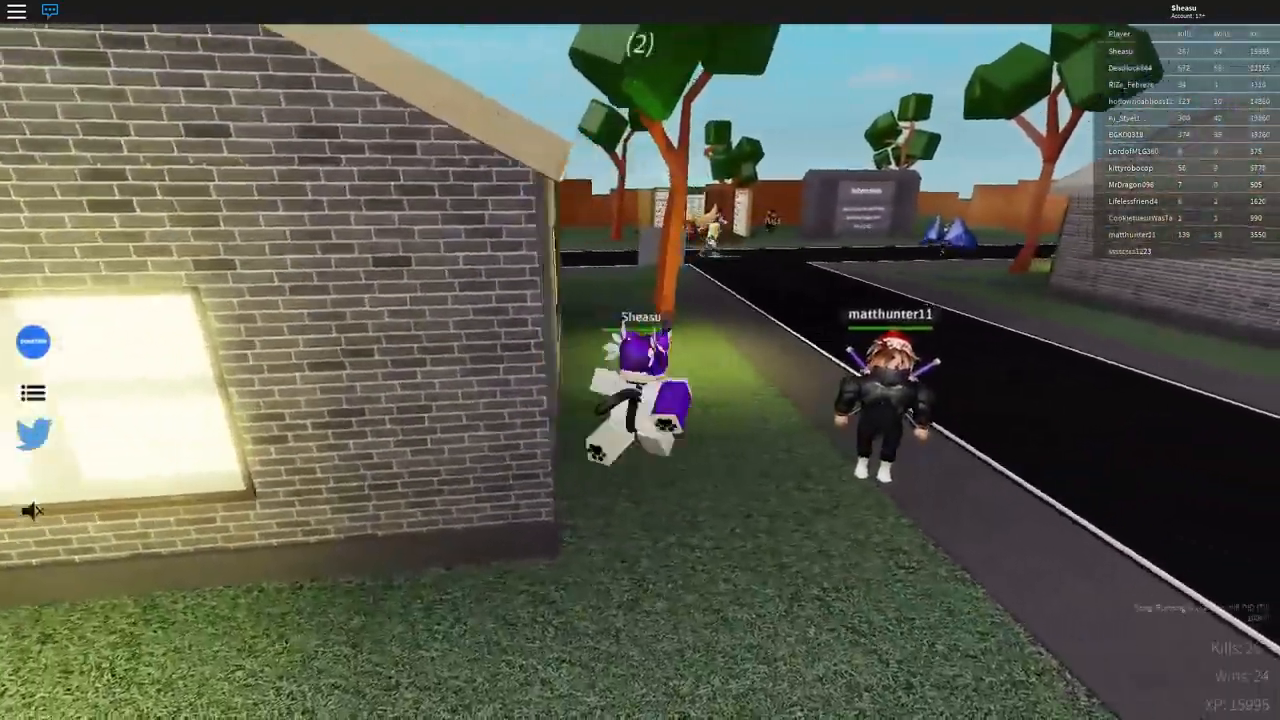
key("w")
scroll(640, 360, "up", 5)
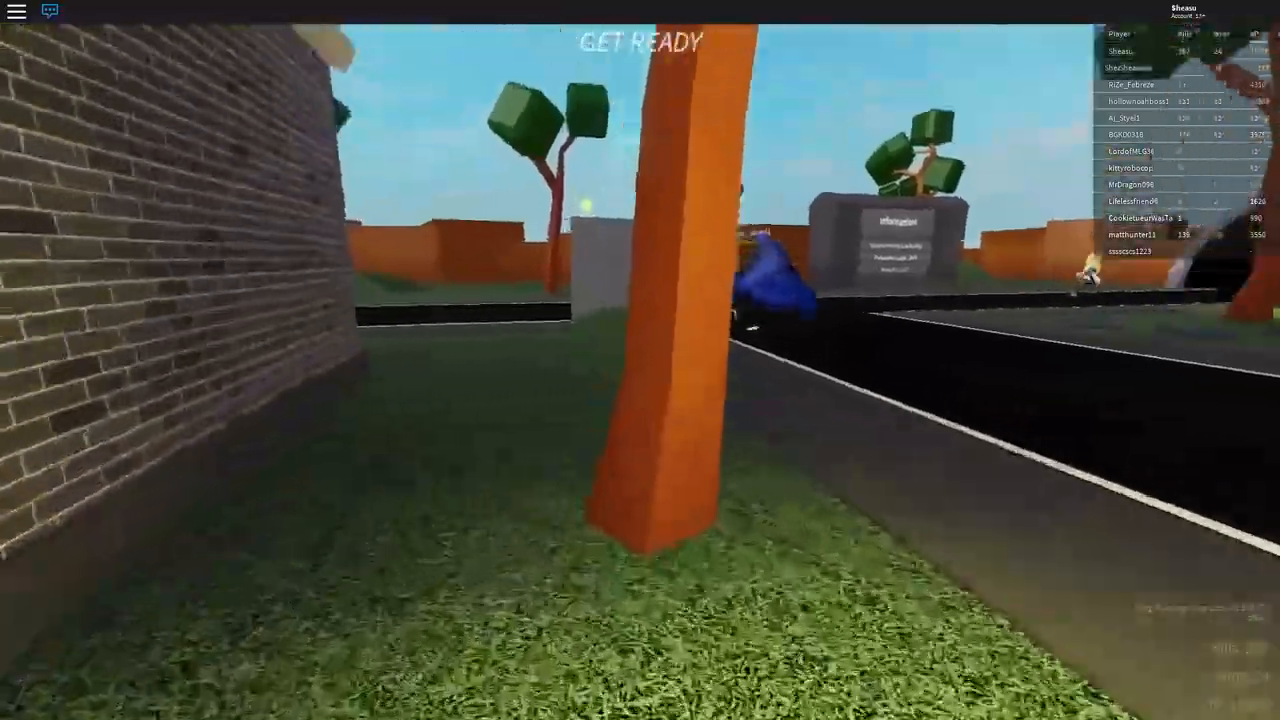
key("w")
key("space")
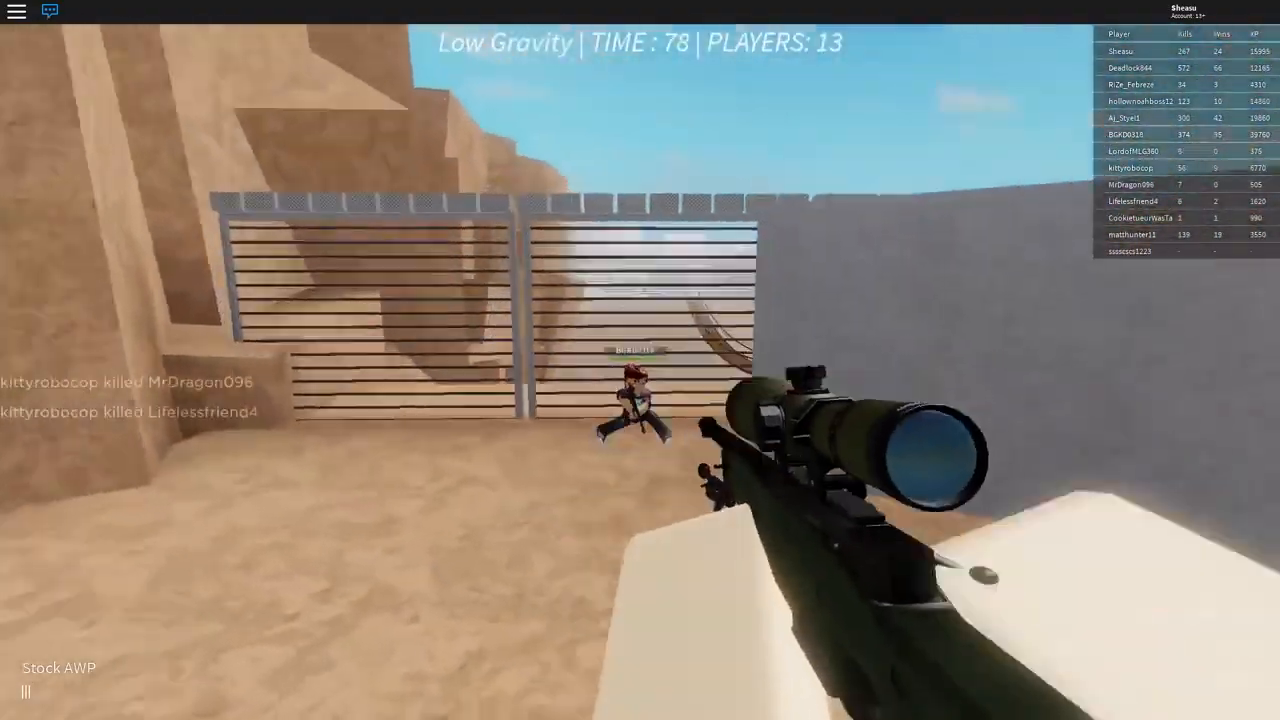
Shoot the opponents near the metal fence with the Stock AWP while jumping in the Low Gravity round
left_click(640, 360)
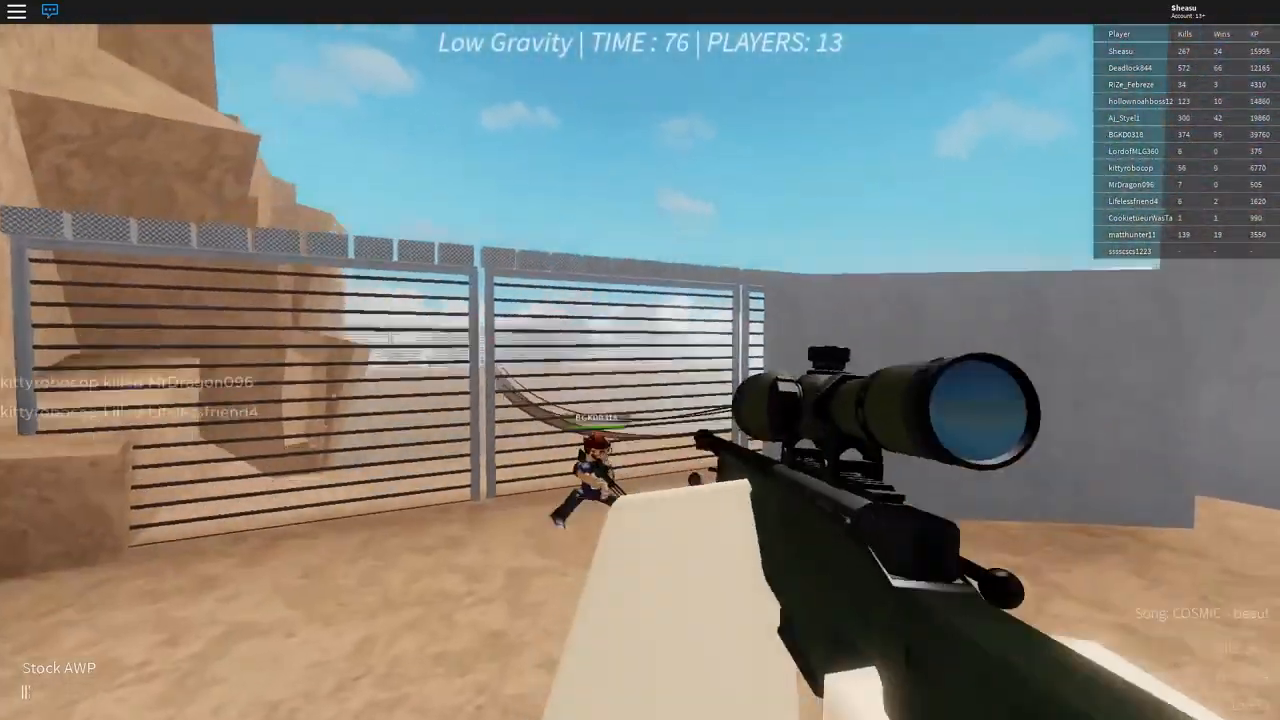
left_click(640, 360)
key("space")
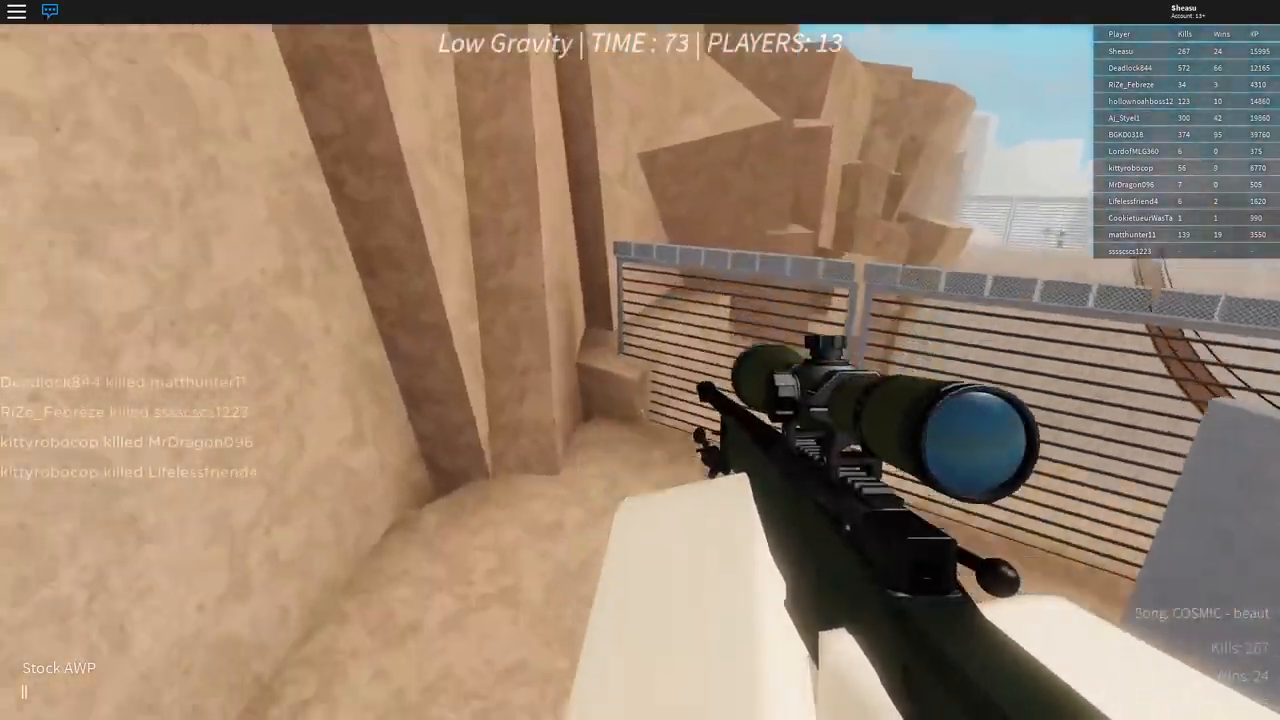
key("space")
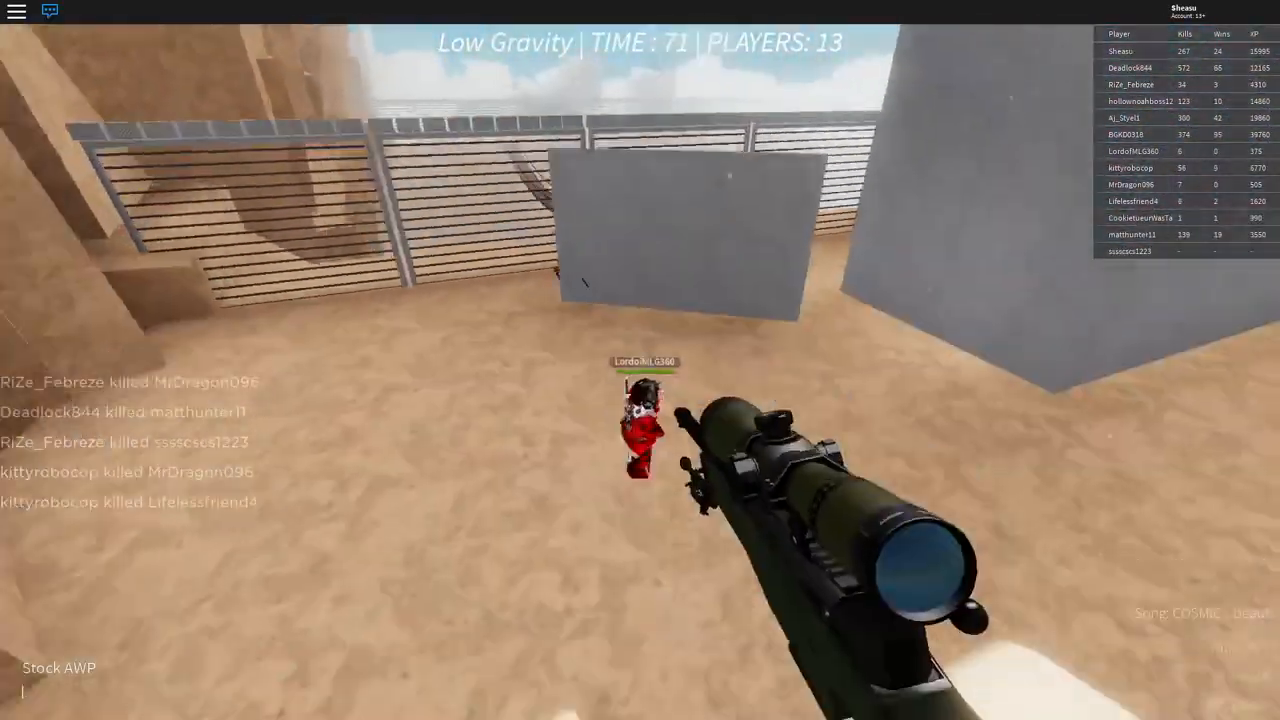
left_click(640, 360)
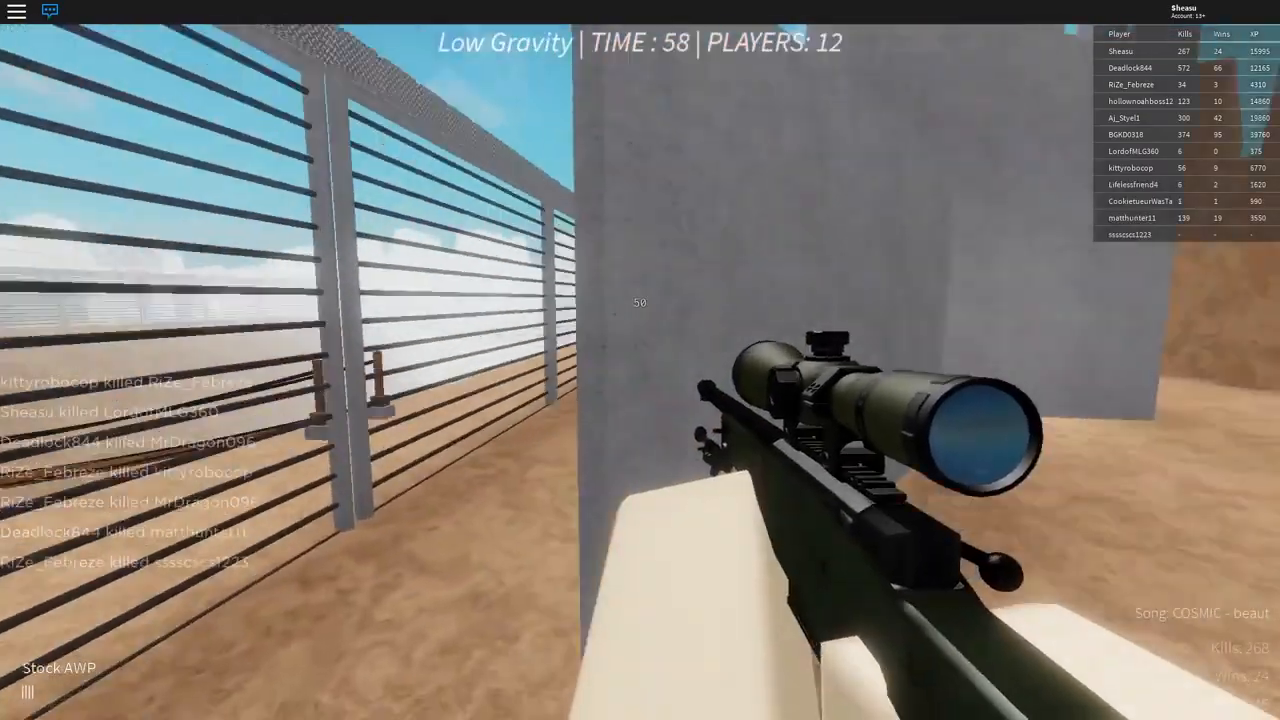
Enter the grey ruined tower, jump up to its roof and advance towards the opponents on the sand
key("w")
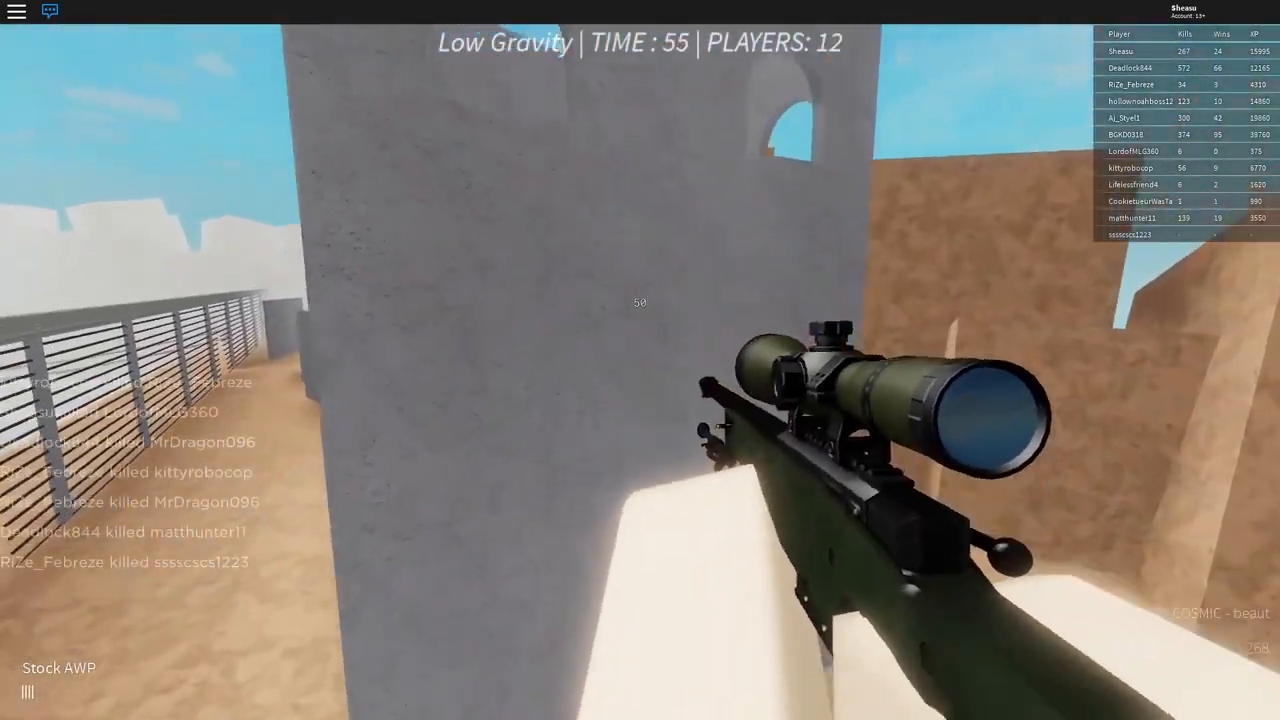
key("w")
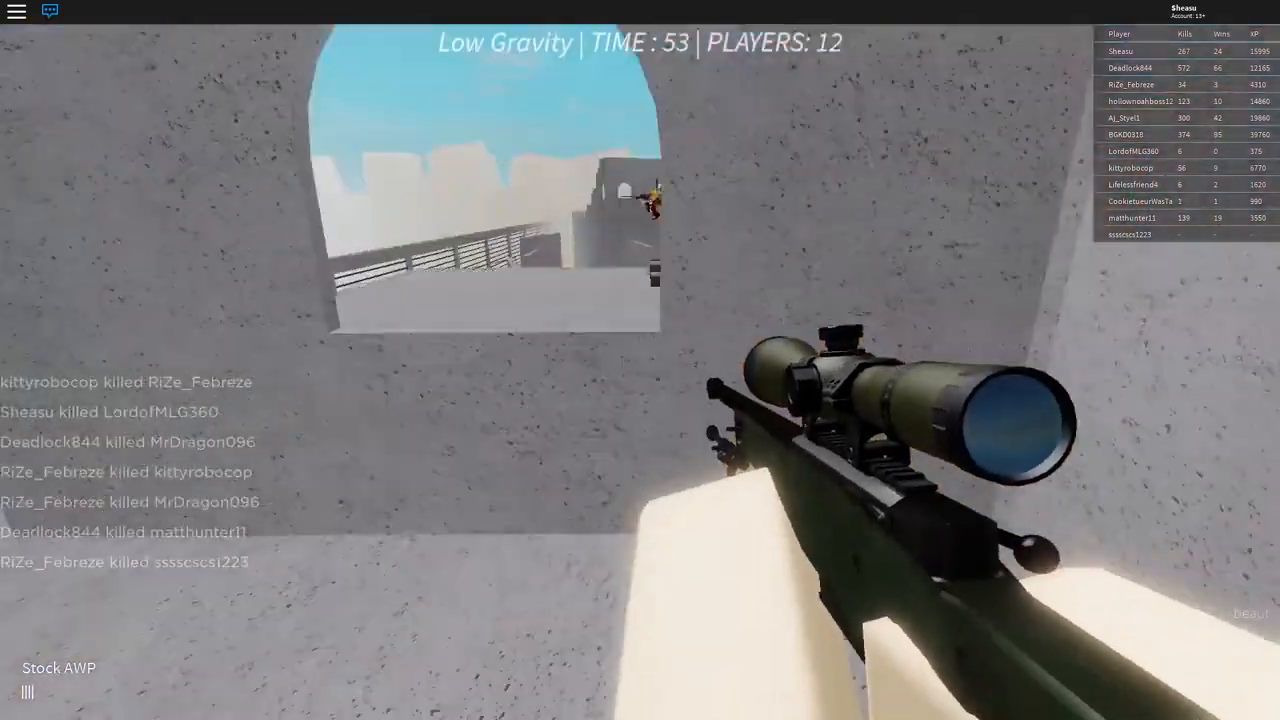
key("space")
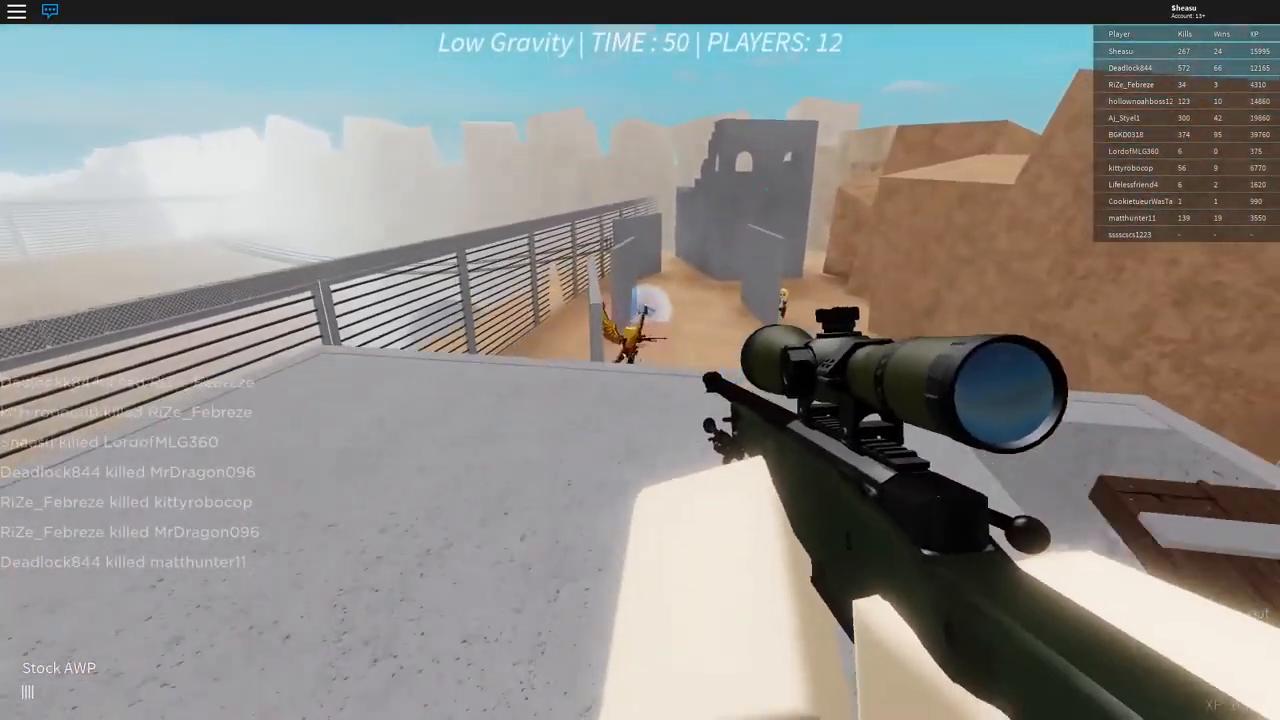
key("w")
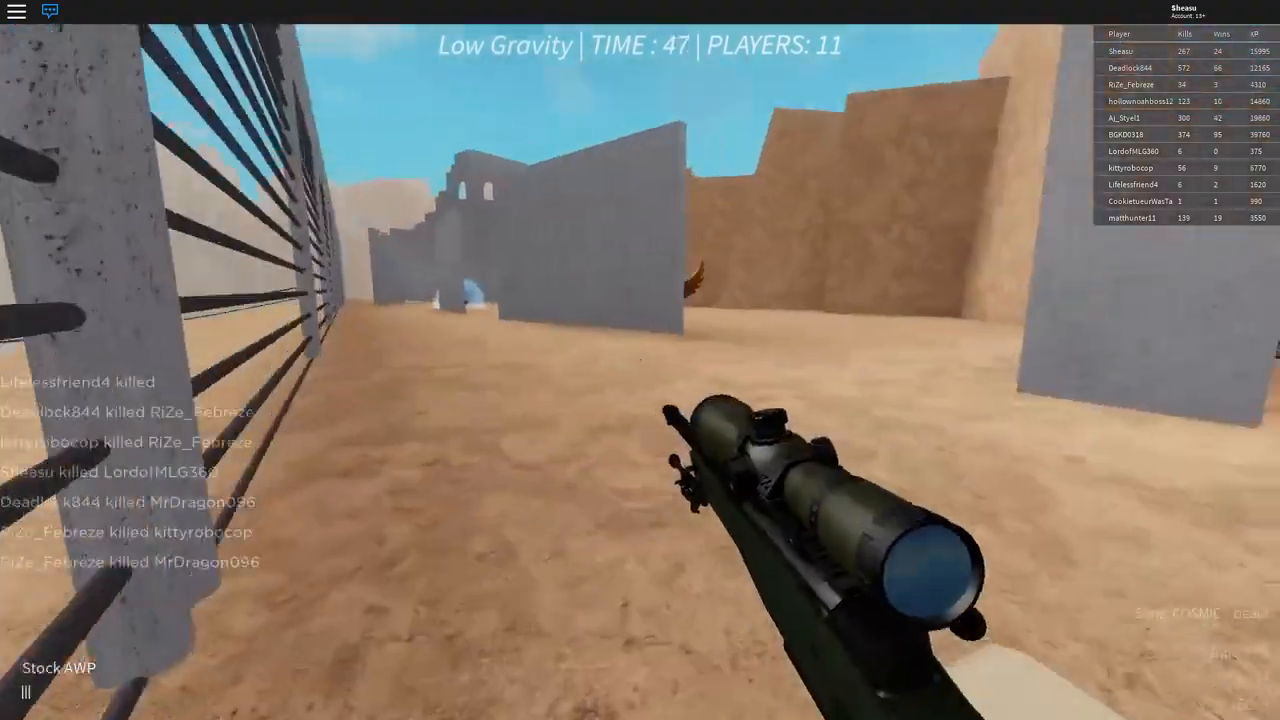
Advance along the metal fence and through the grey ruins towards the opponents in the Low Gravity round
key("d")
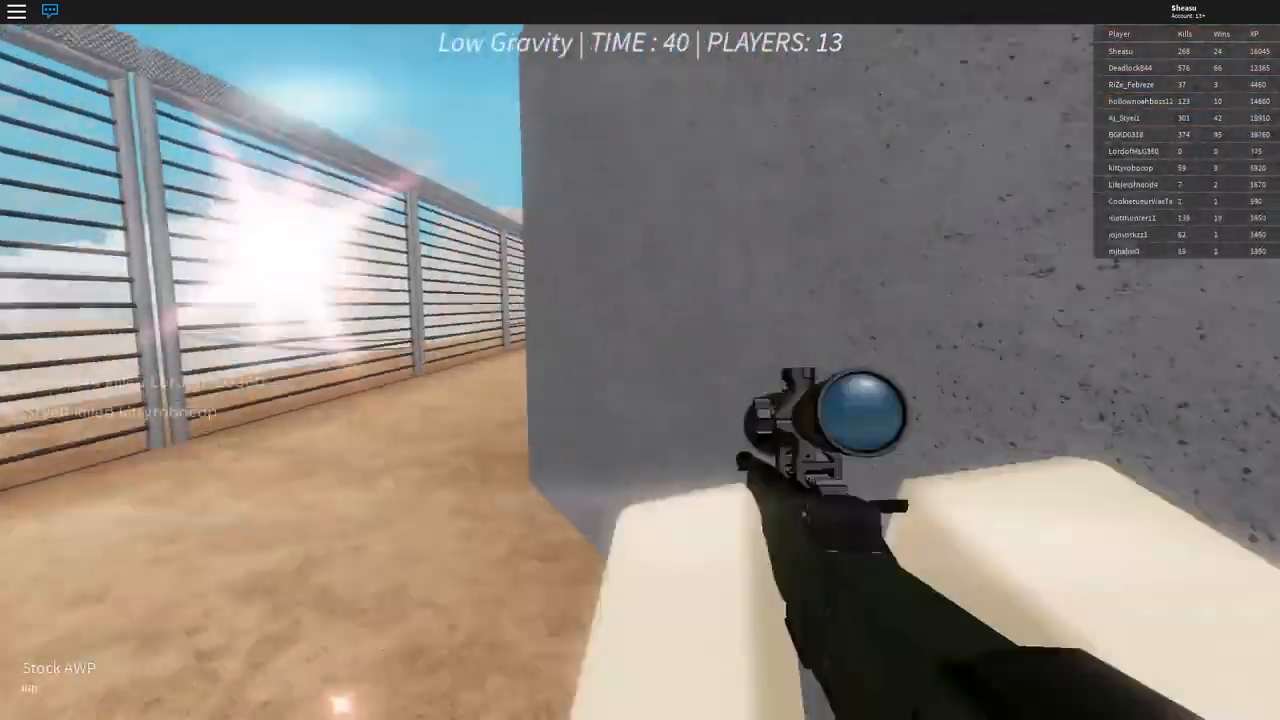
key("w")
key("space")
key("w")
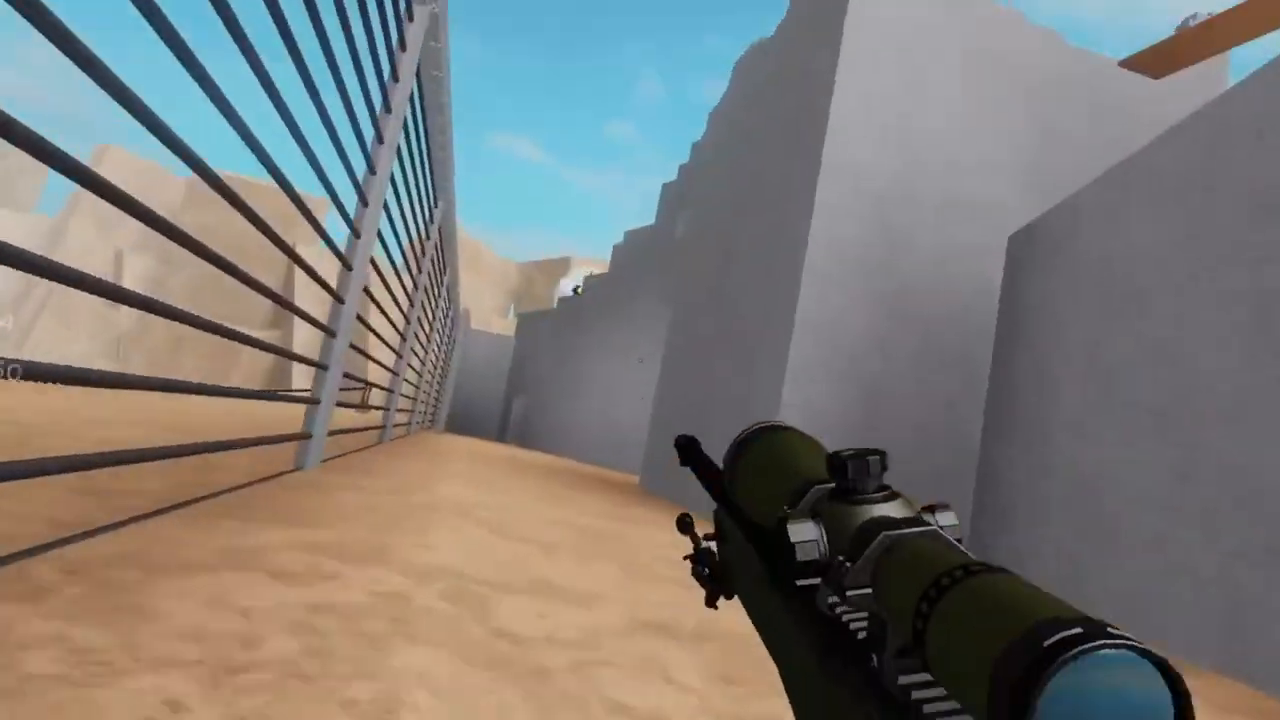
key("w")
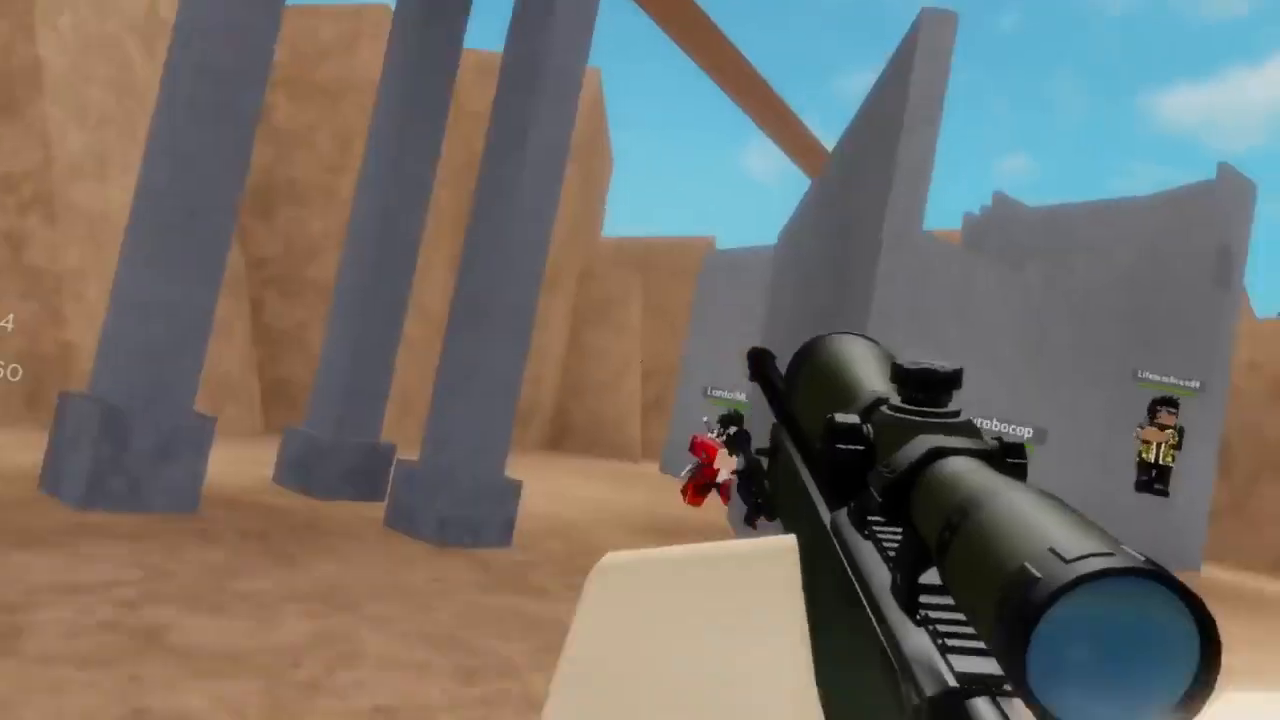
key("w")
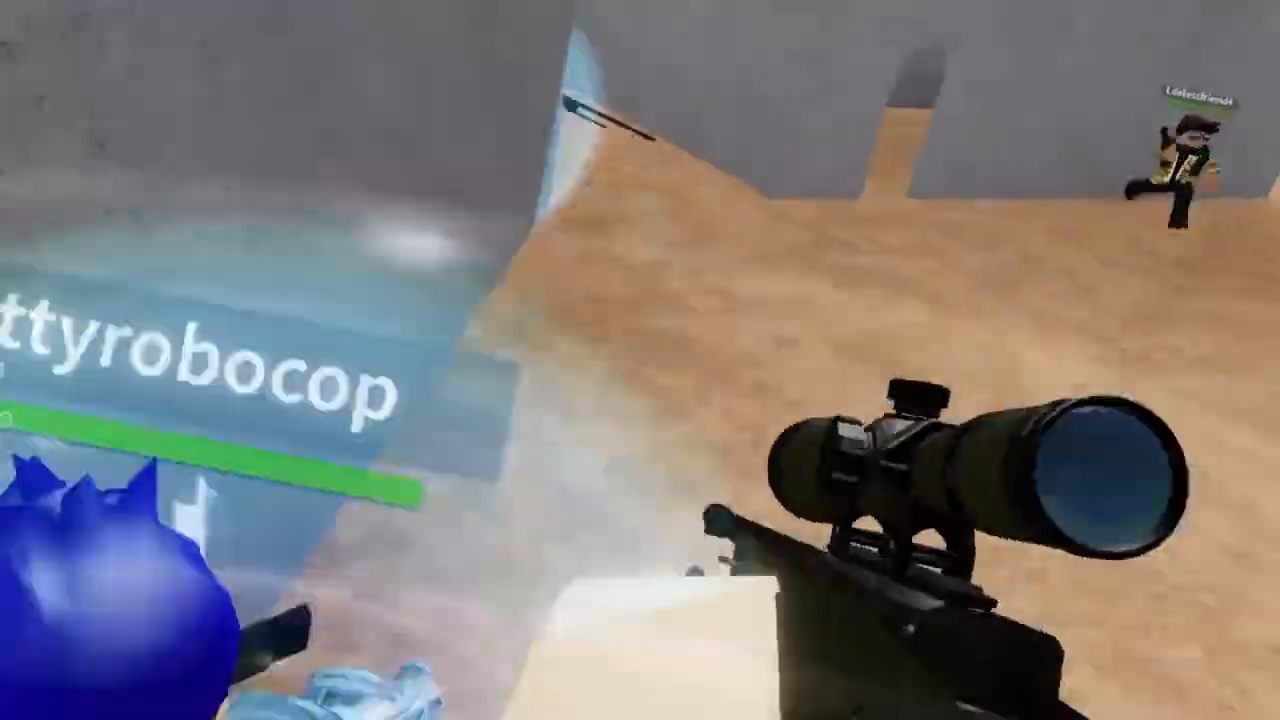
key("w")
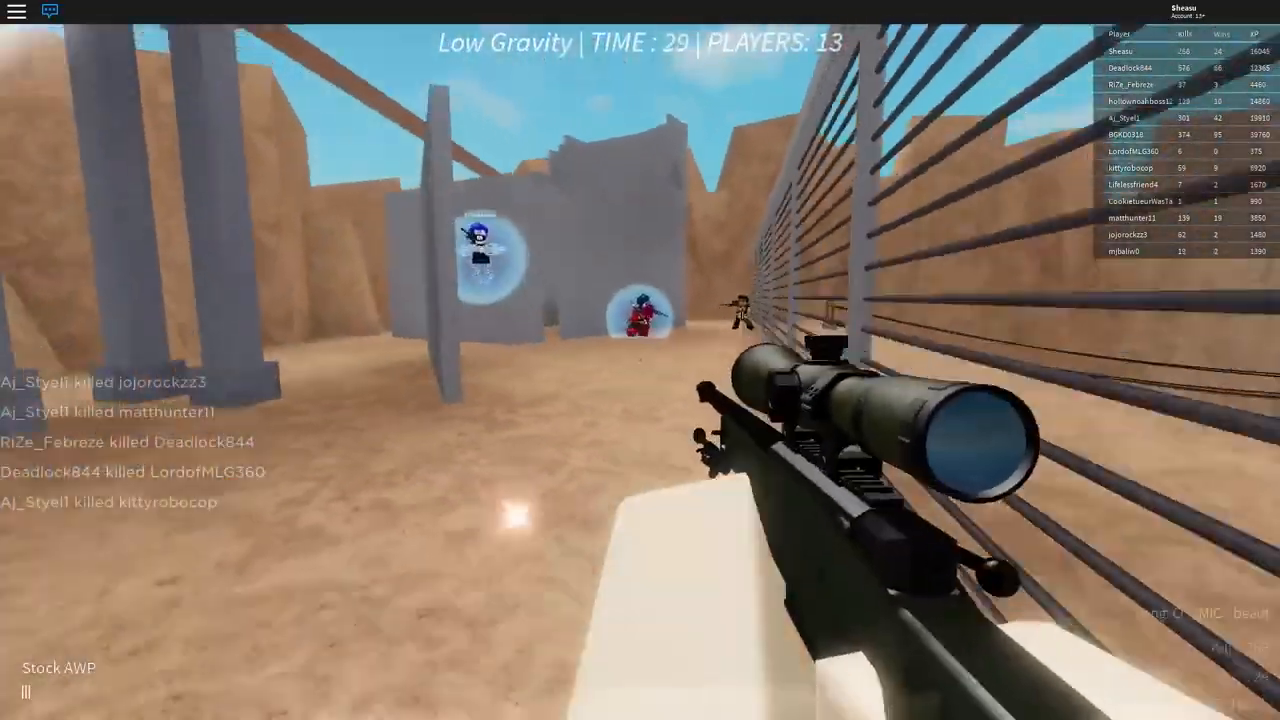
key("w")
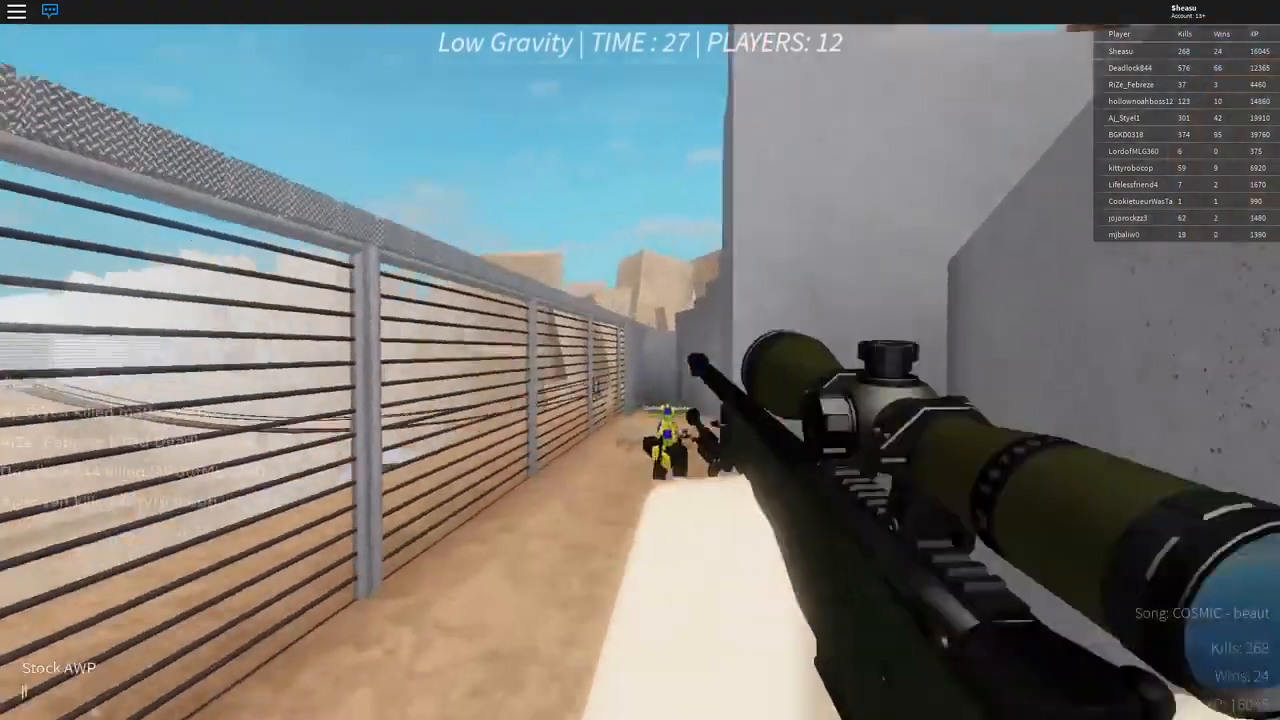
key("w")
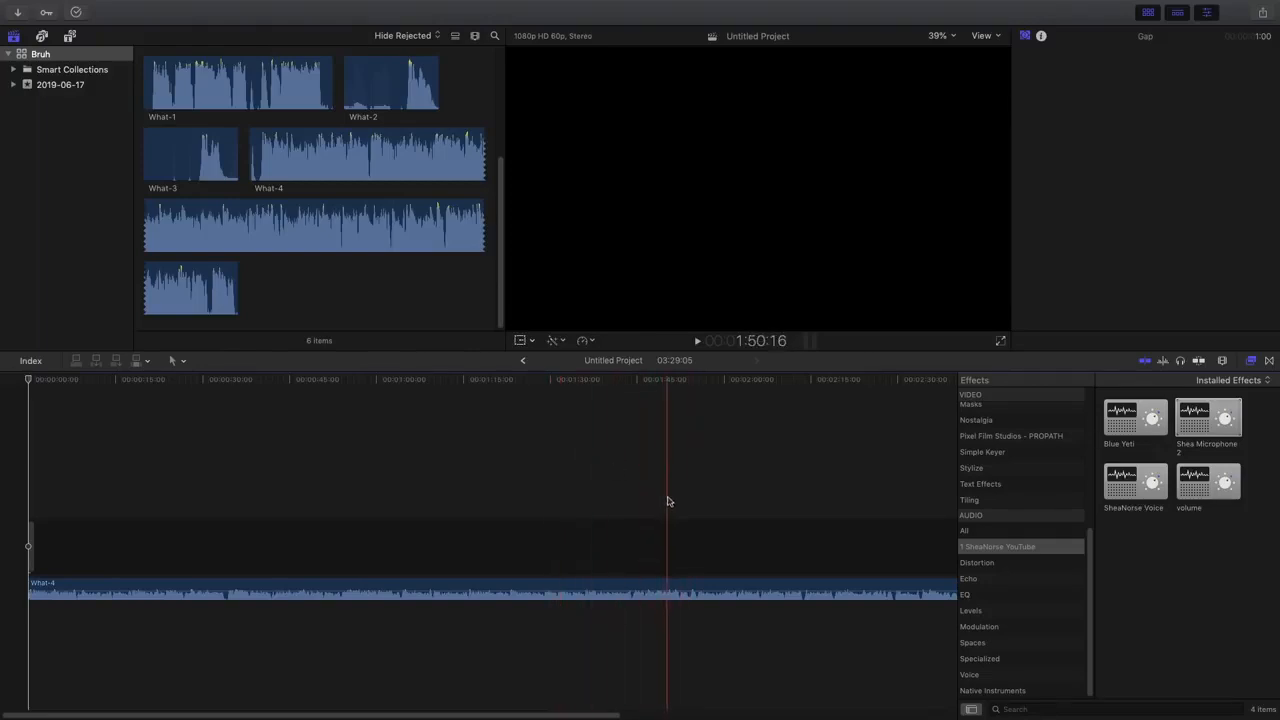
Create a new project named Shea Video in the 2019-06-17 event, starting at timecode 00:00:00:00
left_click(114, 7)
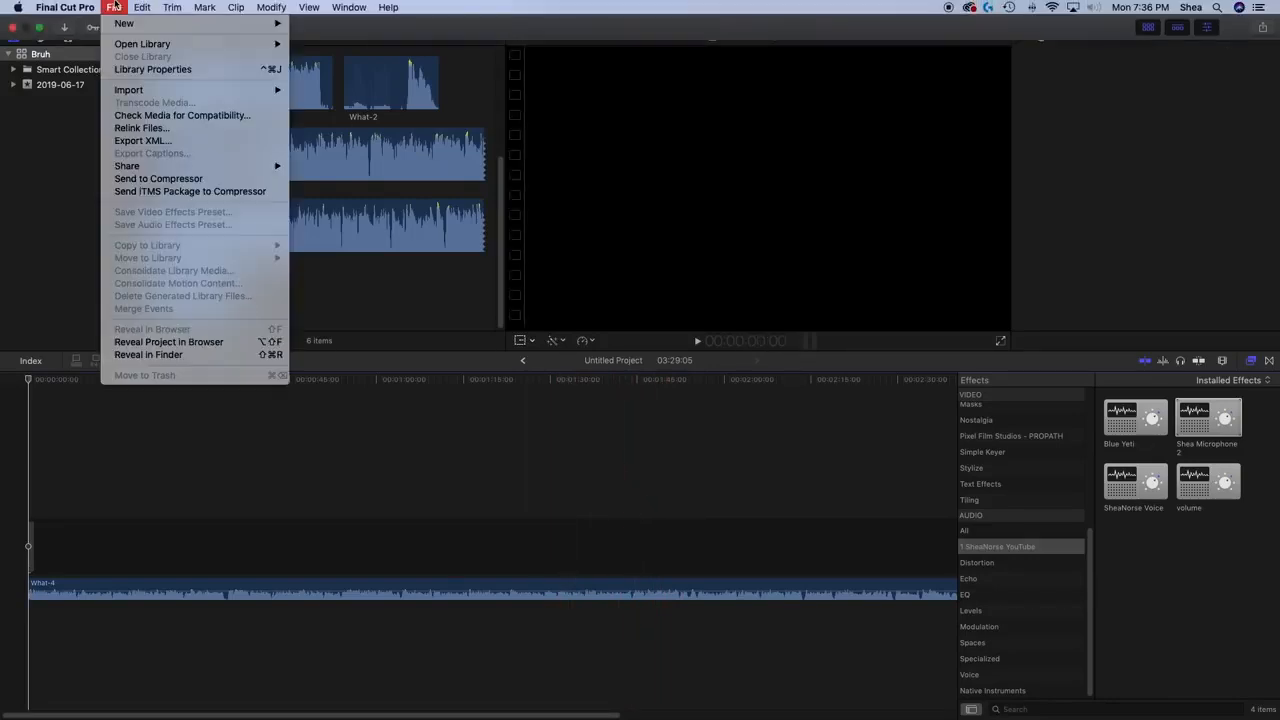
mouse_move(114, 25)
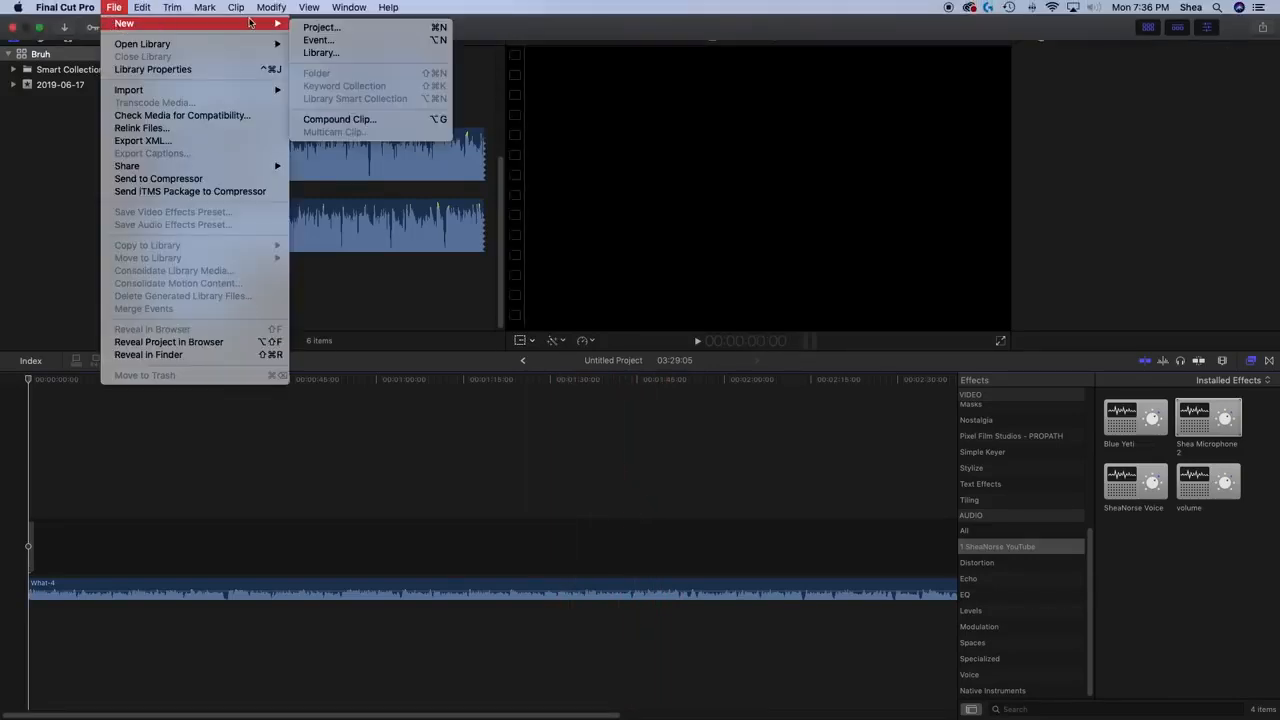
left_click(322, 27)
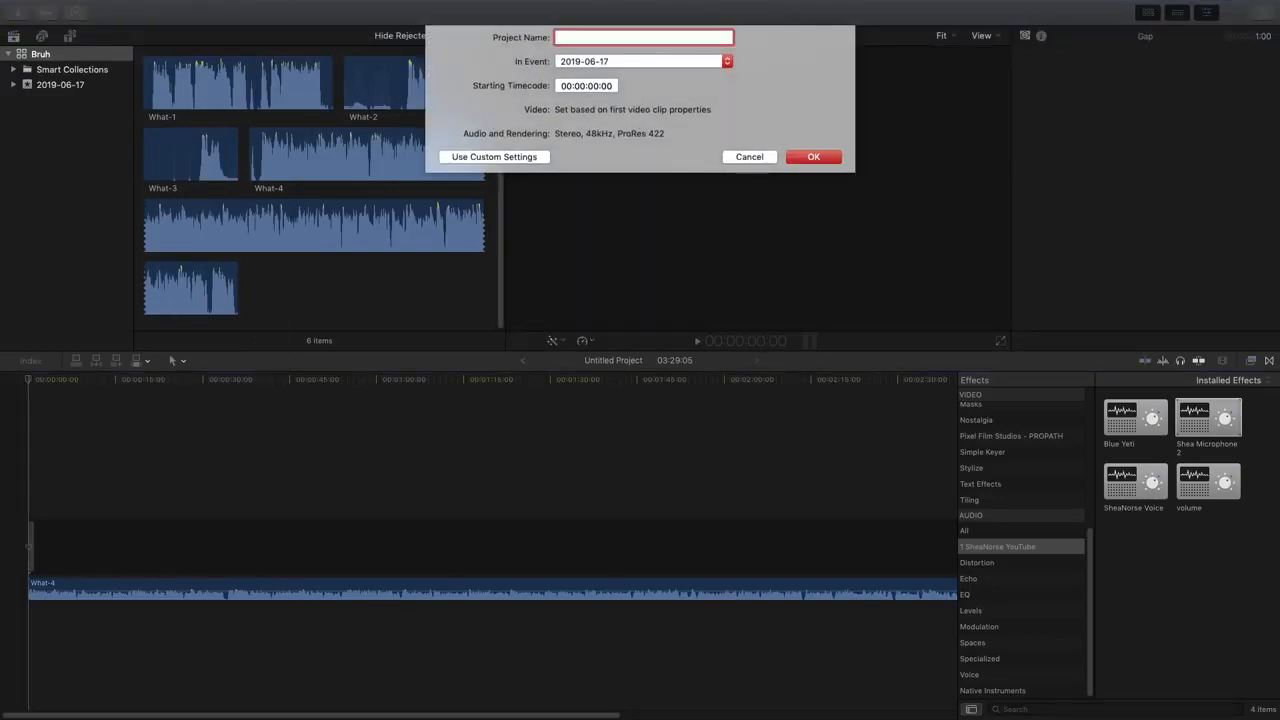
type("Shea Video")
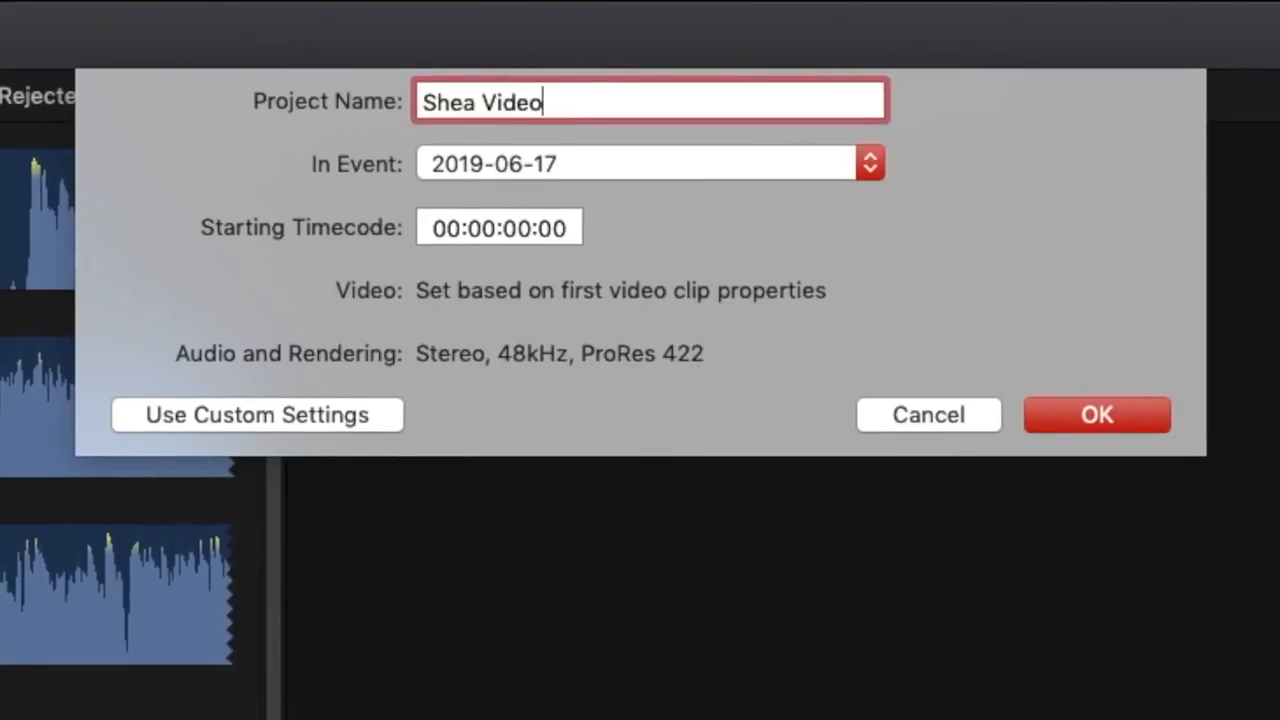
key("Return")
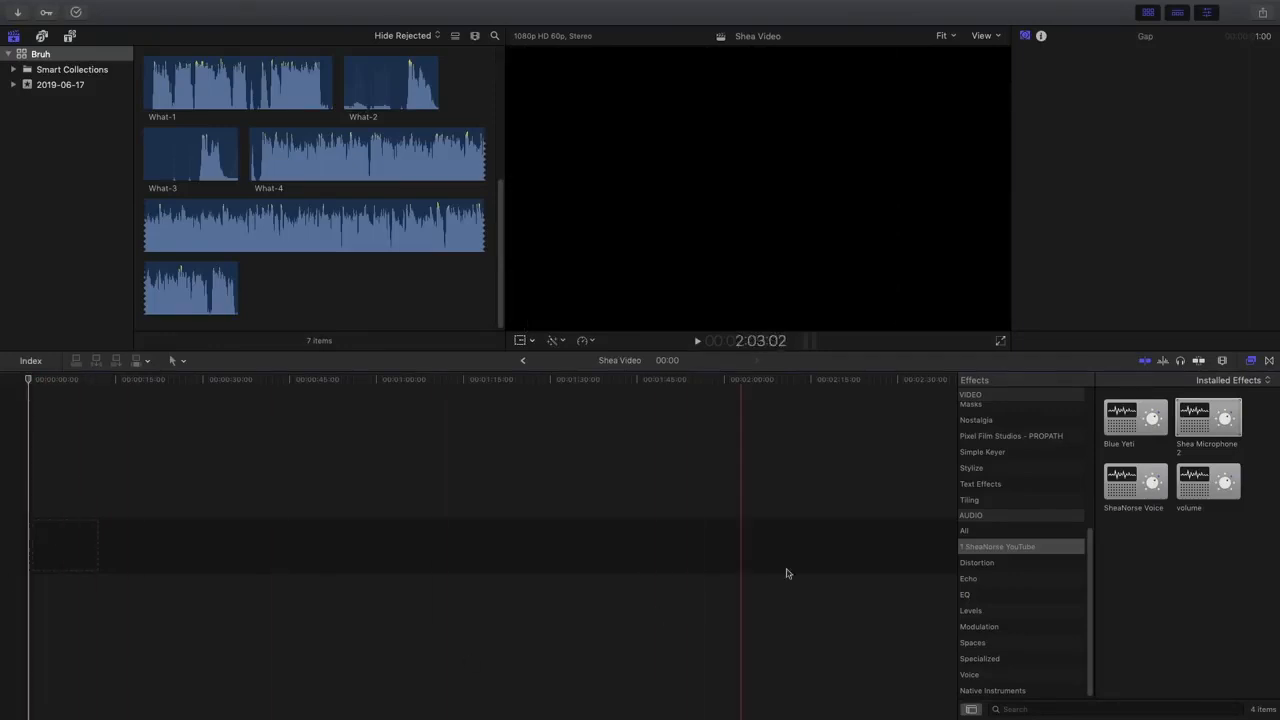
Widen the effects category list and narrow the Effects browser so the timeline gets more width
left_click_drag(1096, 445, 1122, 445)
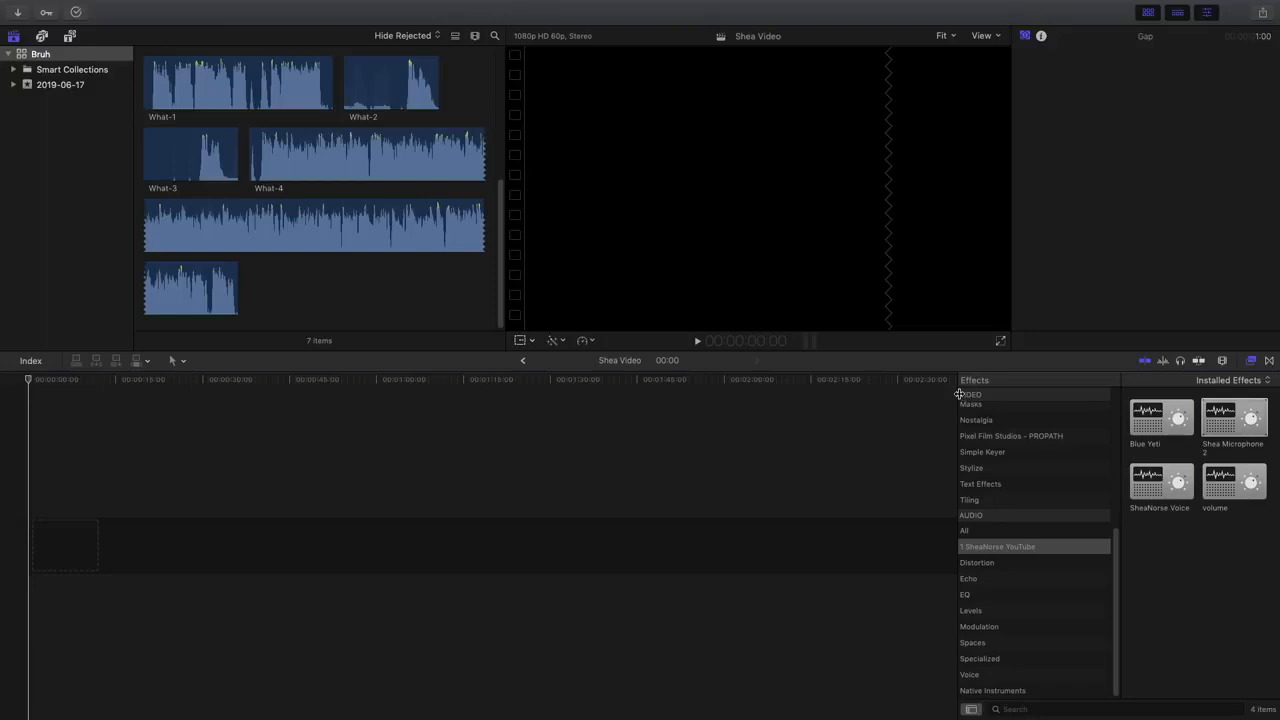
left_click_drag(958, 394, 1083, 396)
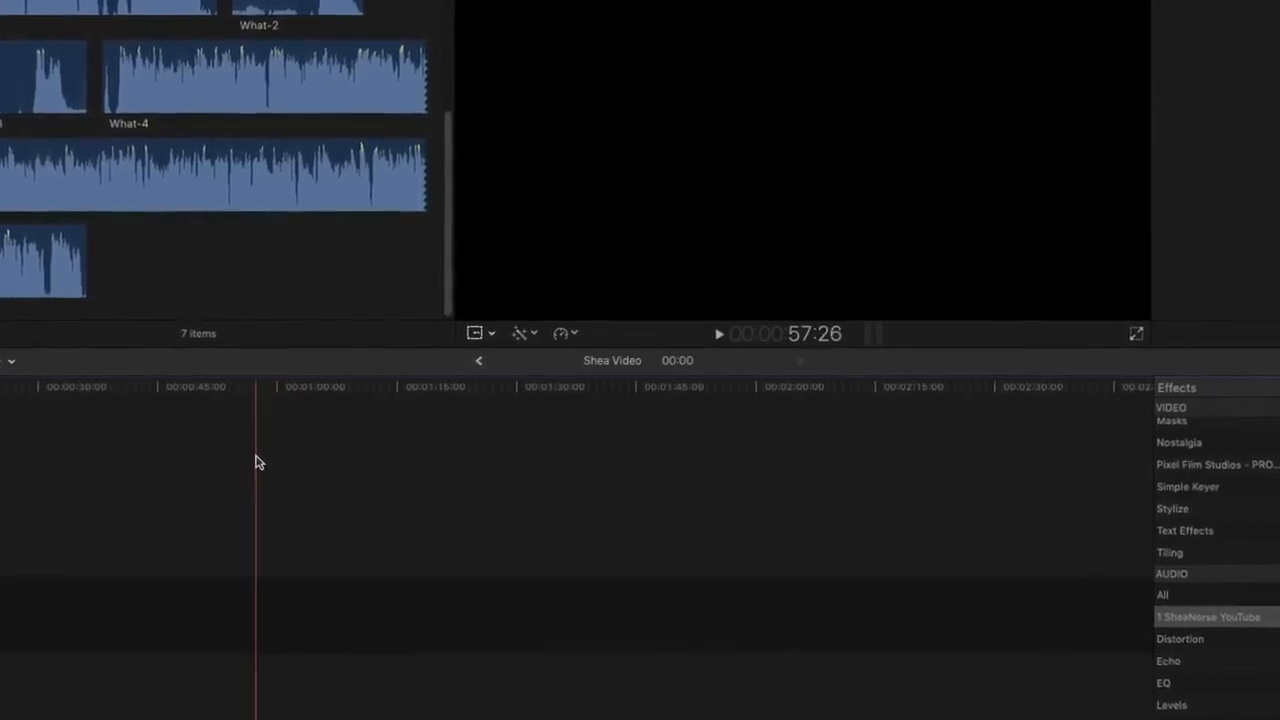
Add Death Effect.mov from the Finder's Recordings folder to the start of the timeline and return the editor to full screen
mouse_move(368, 715)
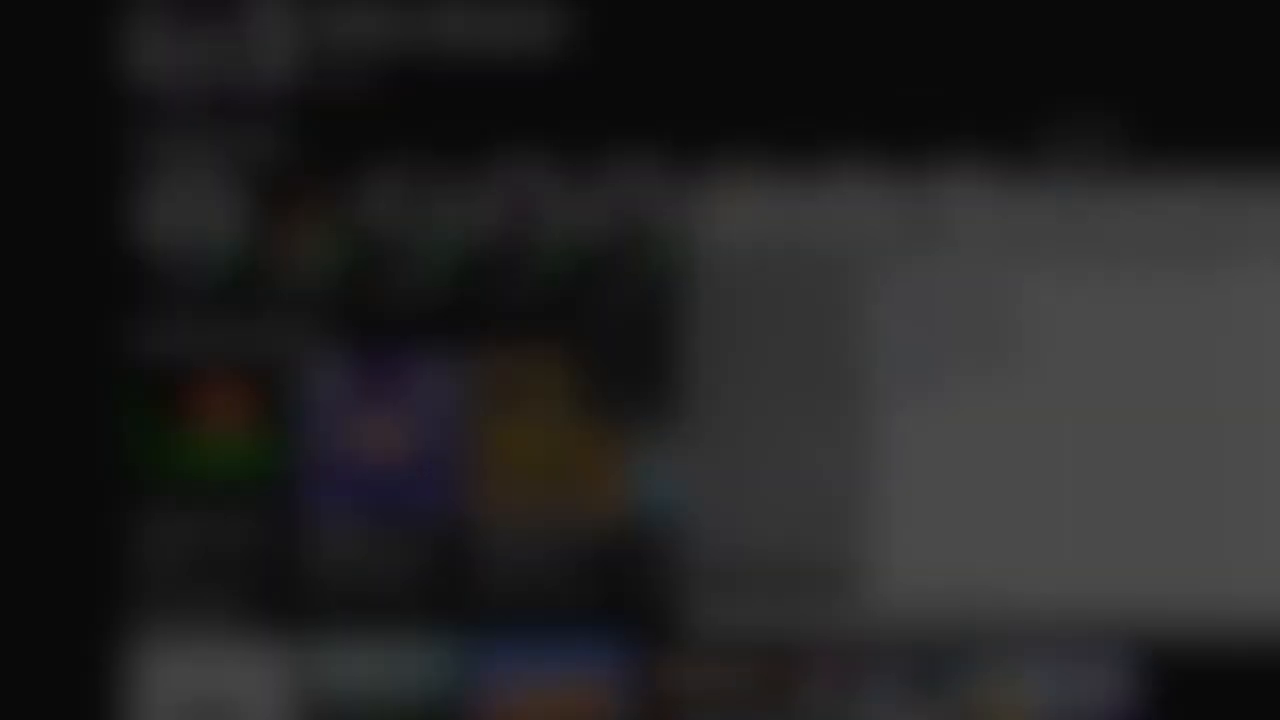
left_click_drag(1040, 186, 695, 116)
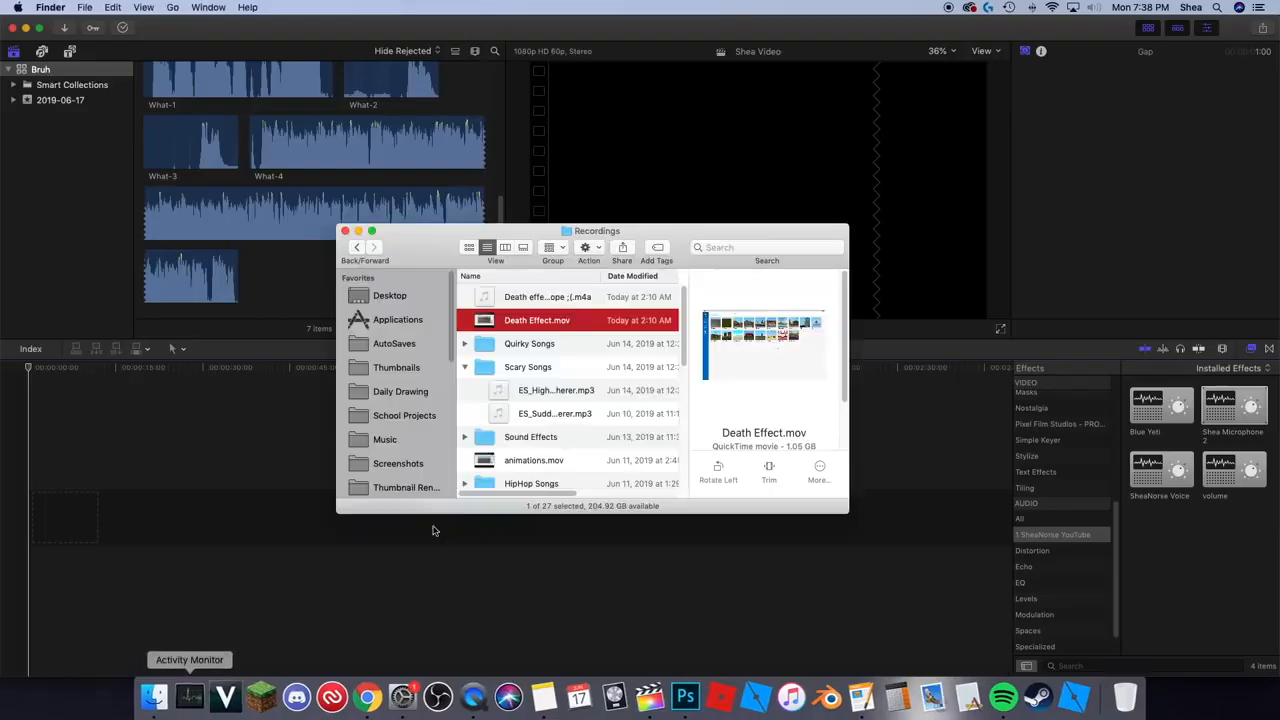
left_click_drag(565, 325, 28, 500)
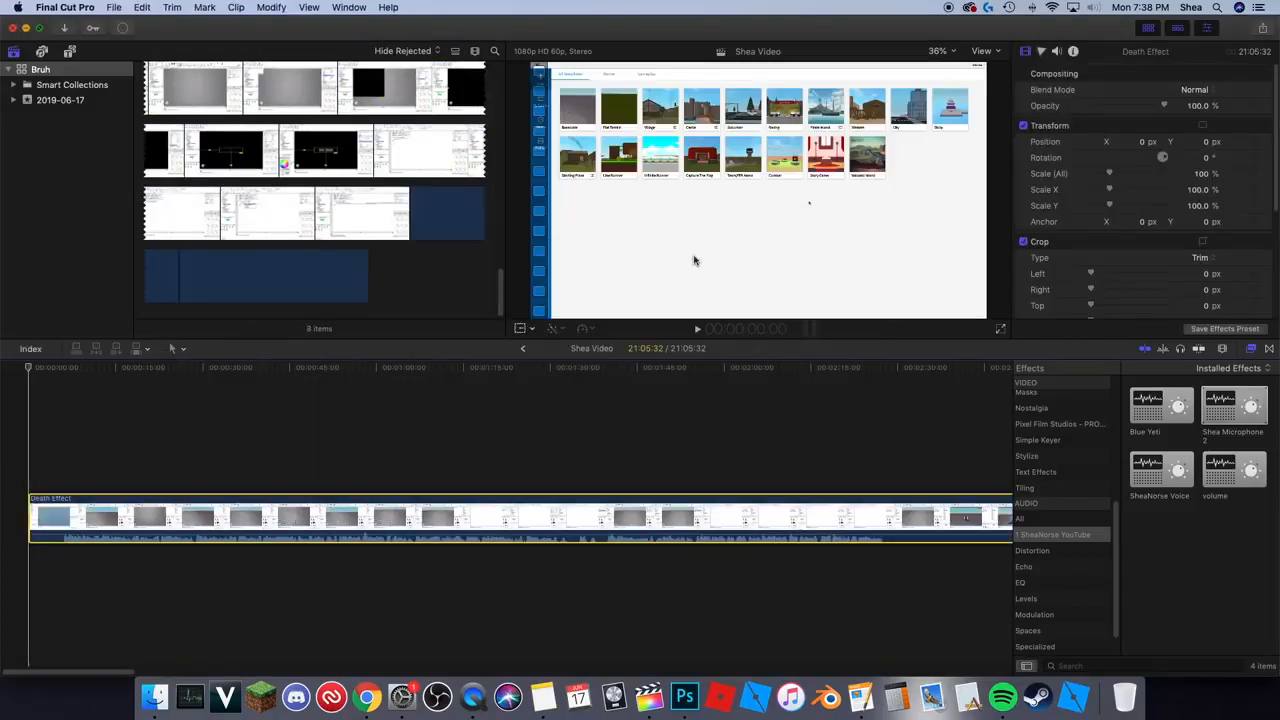
key("ctrl+super+f")
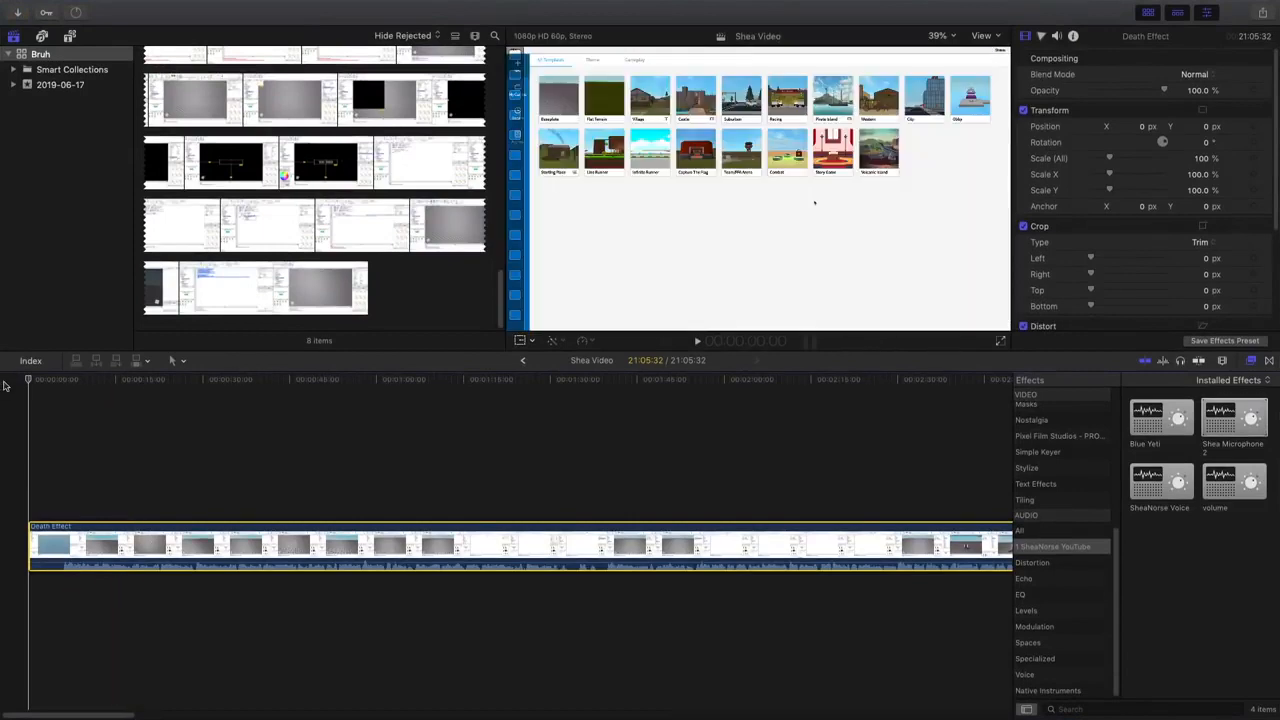
Examine the Death Effect clip along the timeline at several zoom levels, from its beginning through its later sections
key("super+minus")
key("super+minus")
key("super+minus")
key("super+minus")
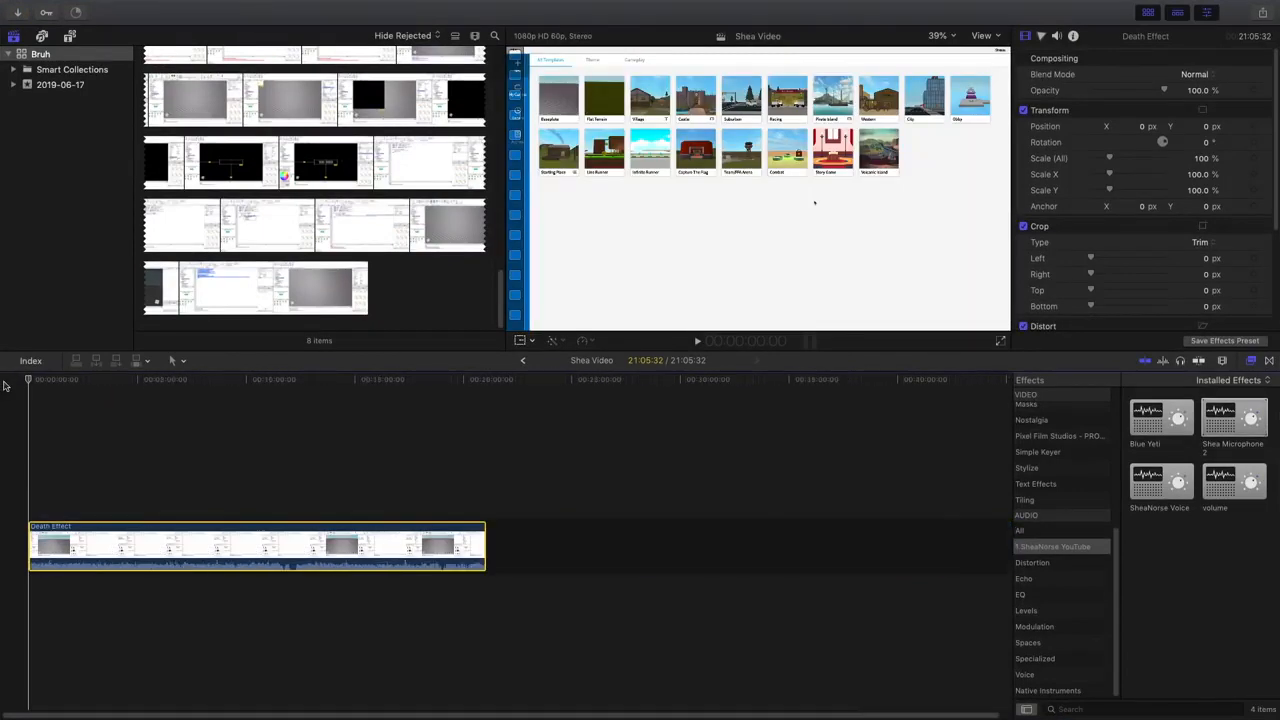
key("super+equal")
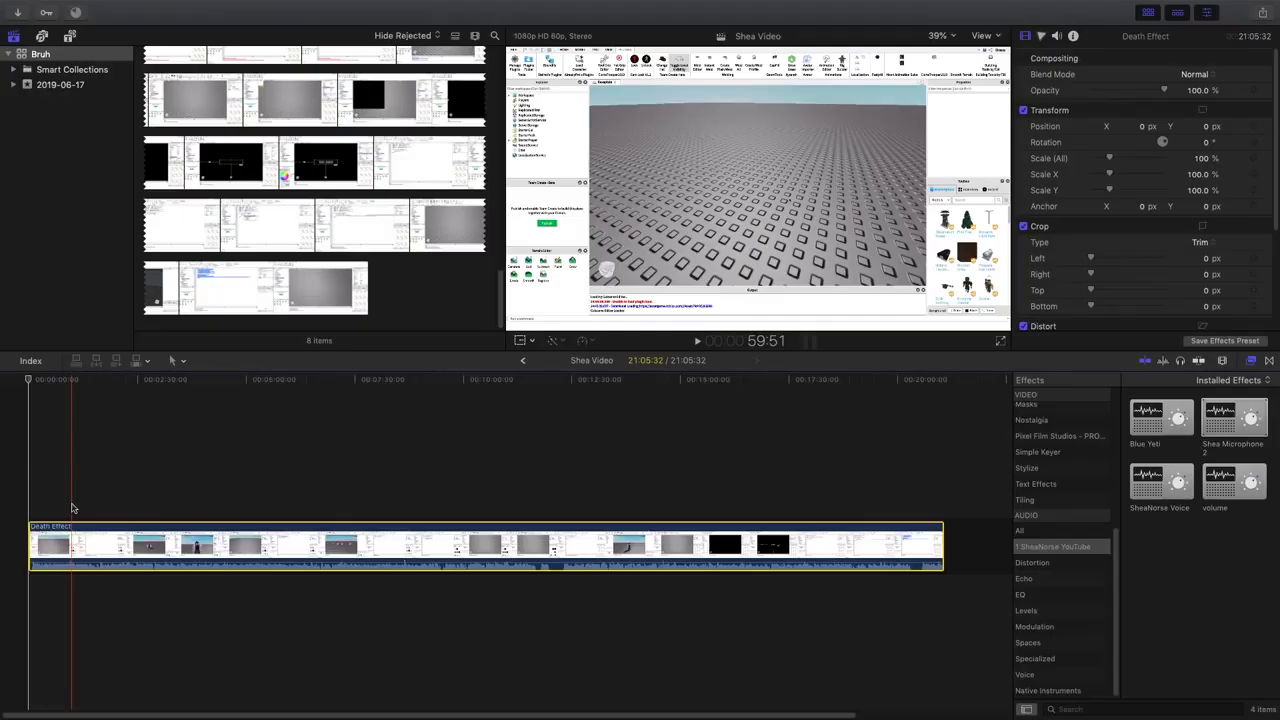
key("super+equal")
key("super+equal")
key("super+equal")
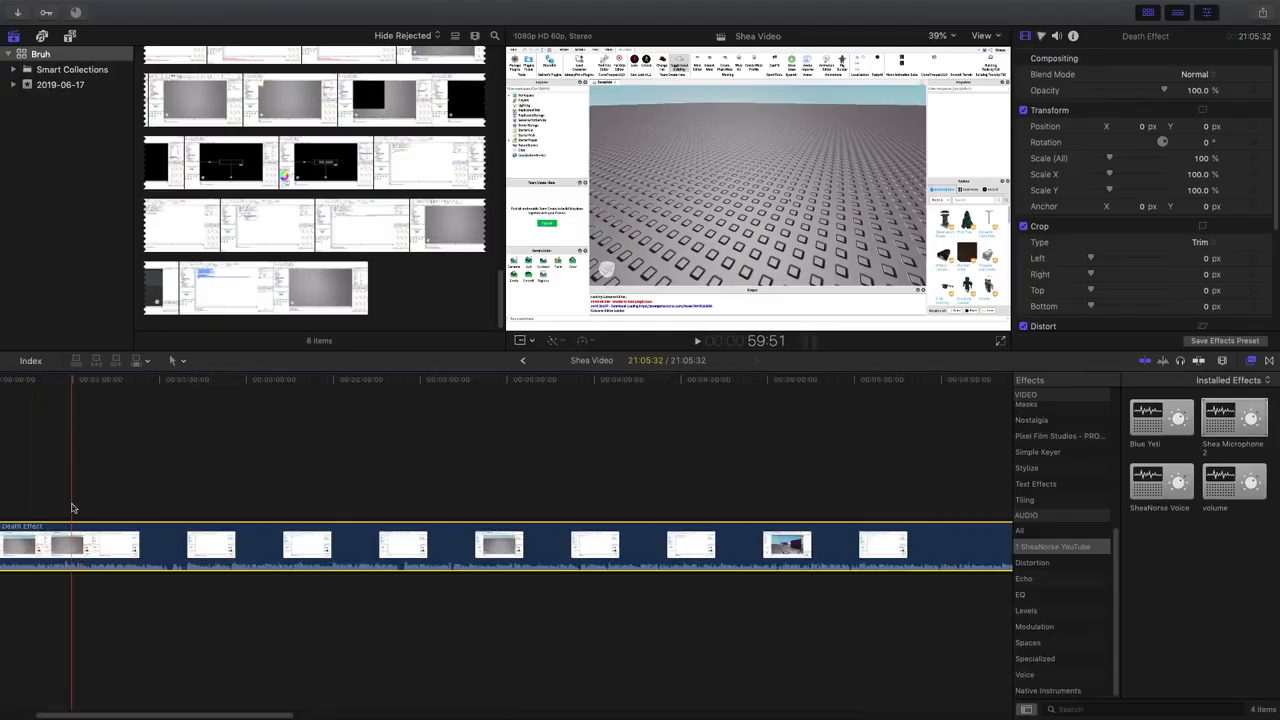
key("shift+z")
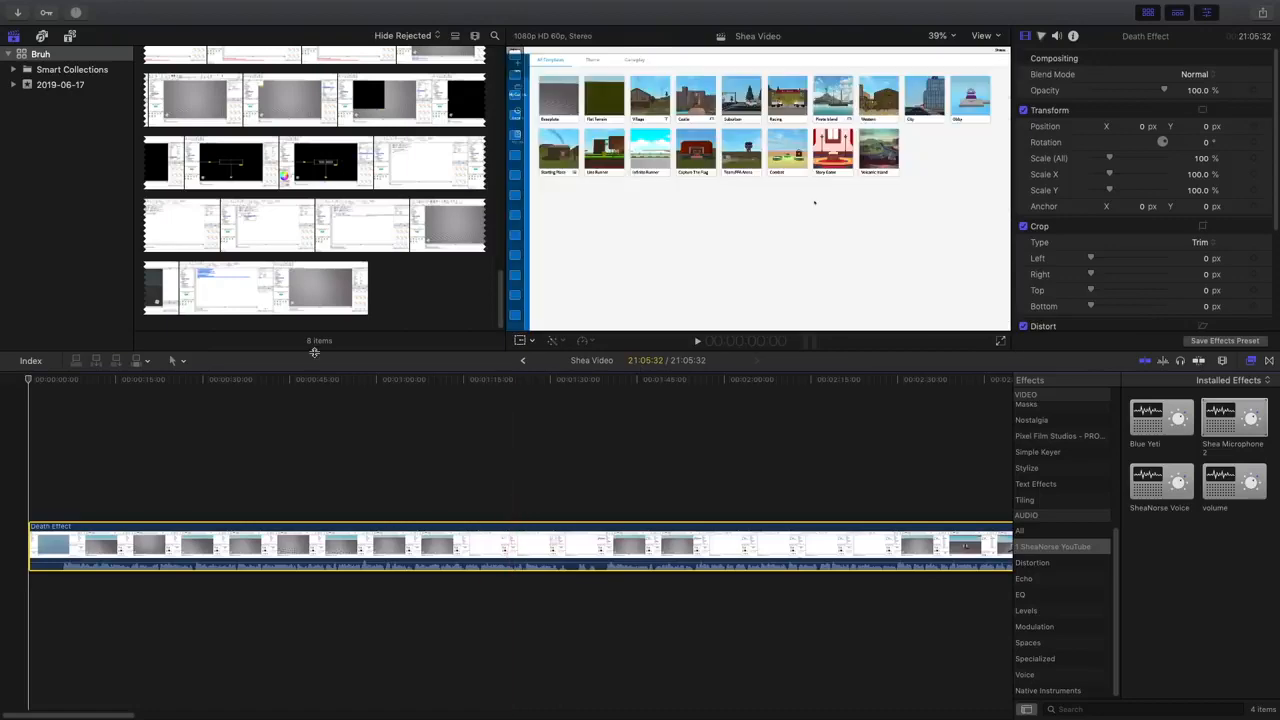
key("super+minus")
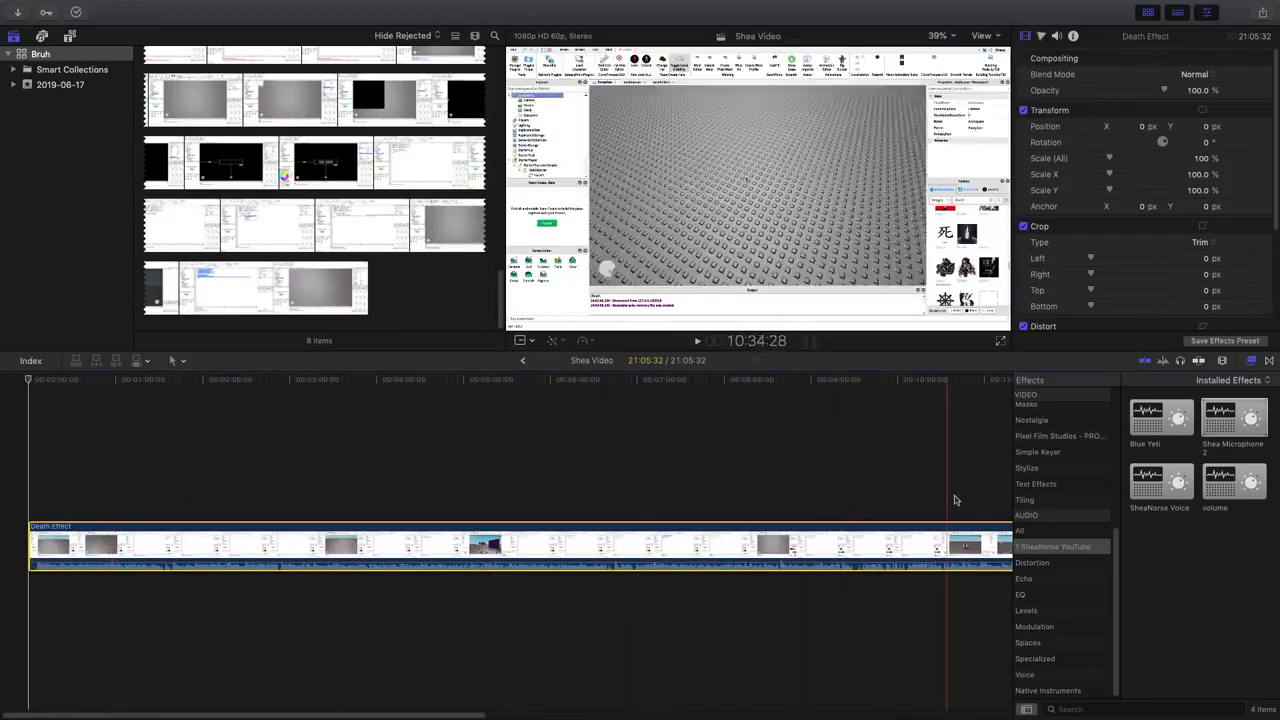
left_click_drag(347, 716, 628, 714)
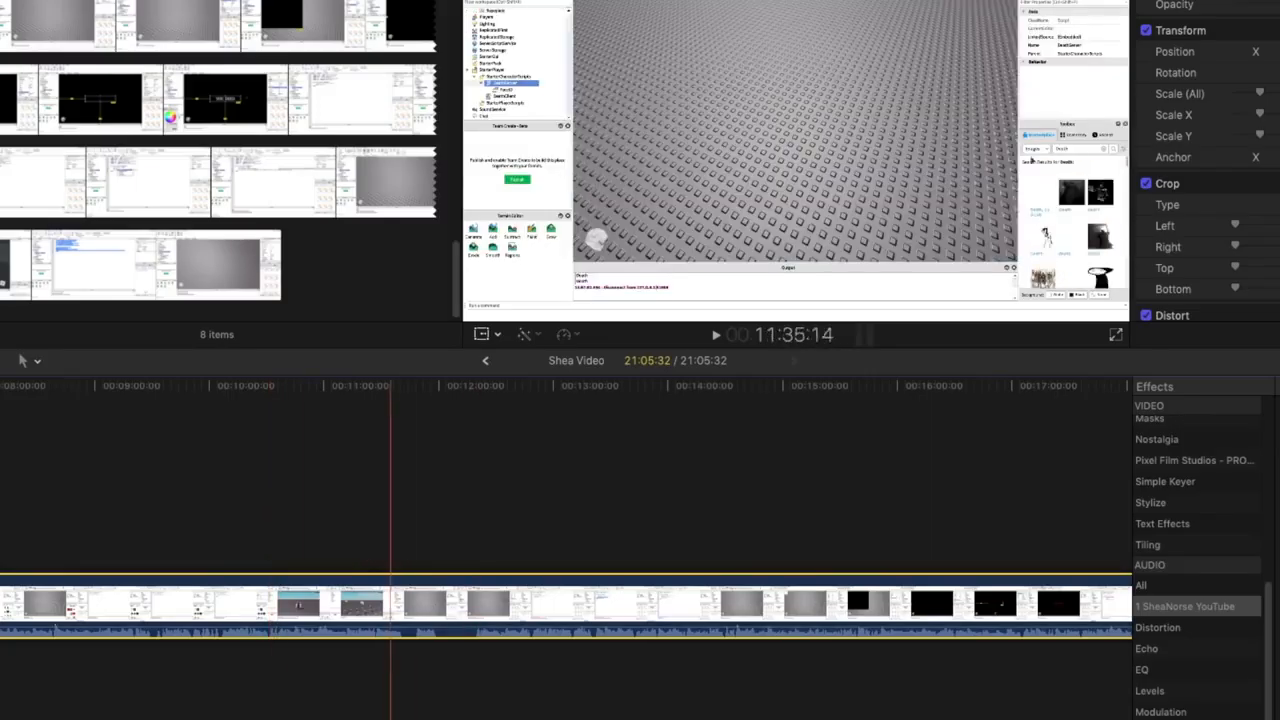
left_click_drag(382, 719, 0, 719)
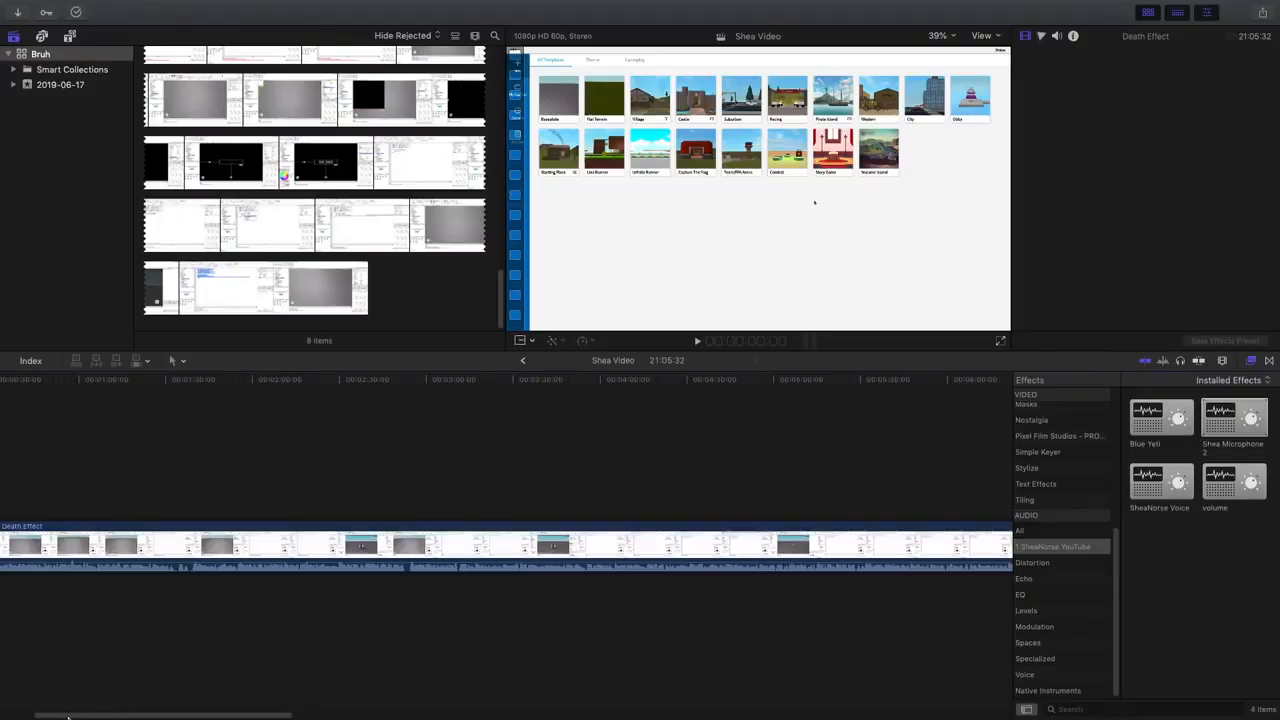
left_click_drag(68, 717, 34, 717)
scroll(1060, 560, "up", 10)
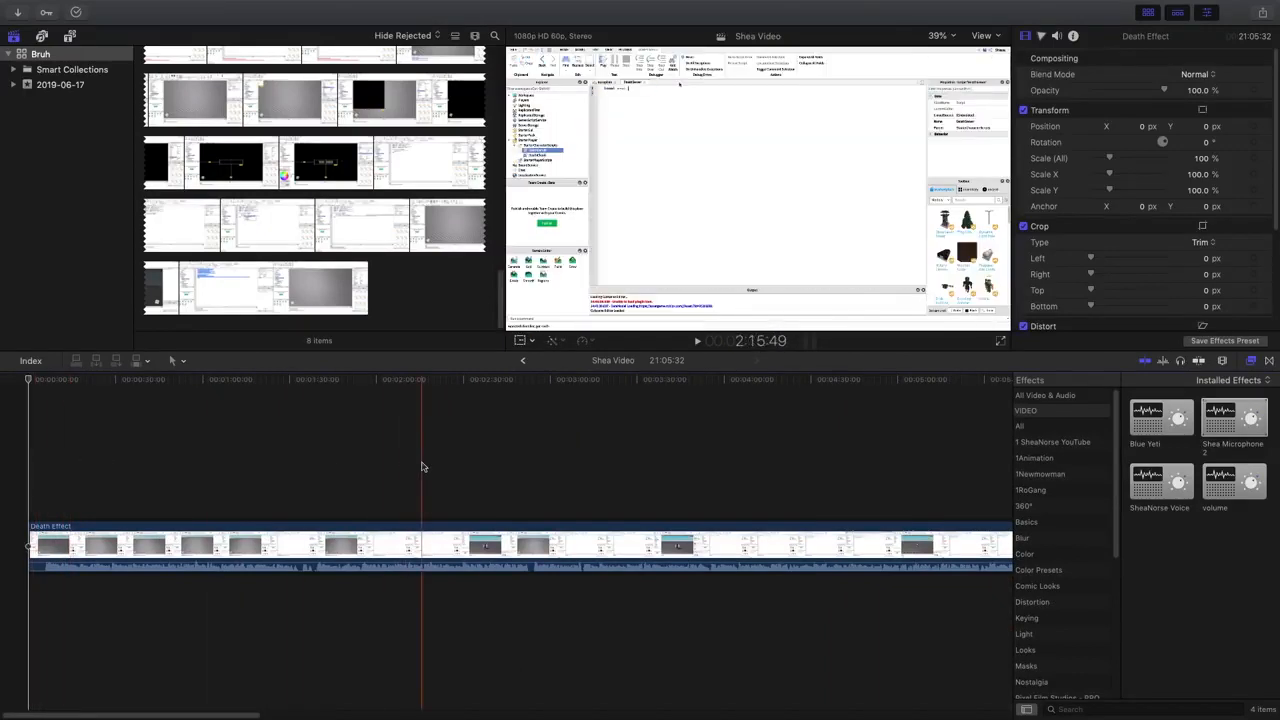
Split the Death Effect clip at about 6:02, where the audio waveform of the speech begins
key("super+minus")
key("super+minus")
key("super+equal")
key("super+minus")
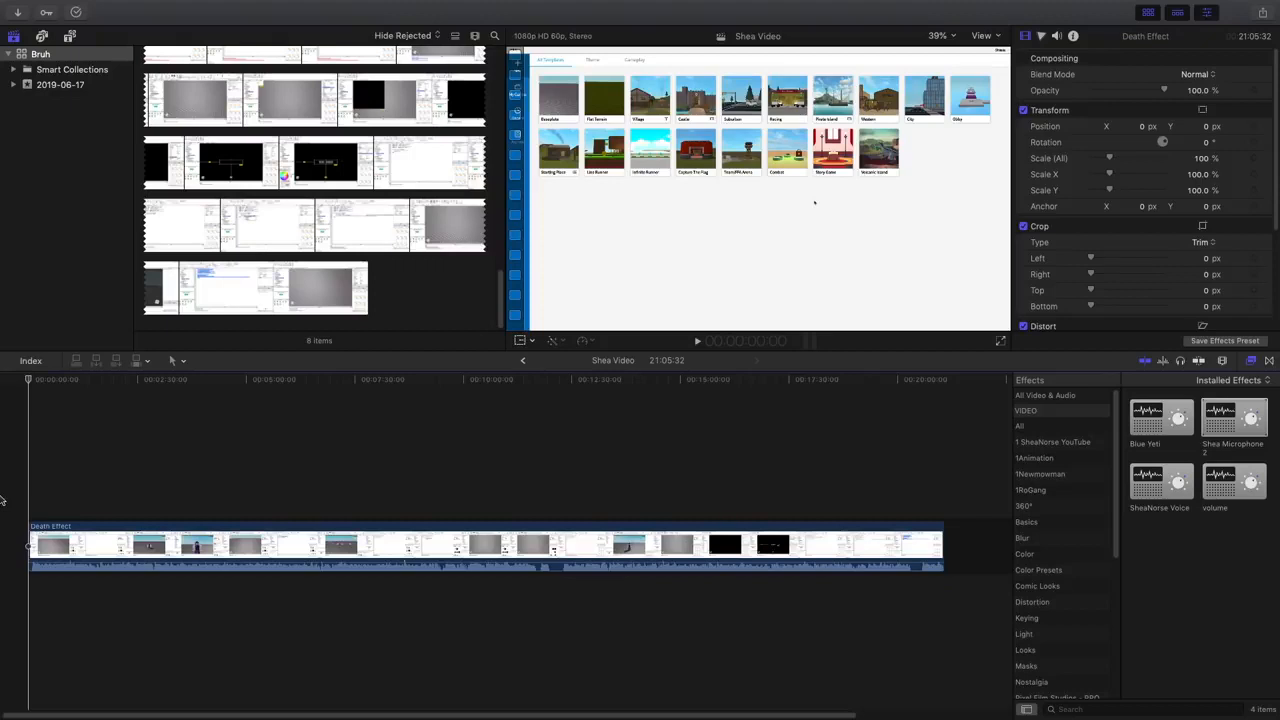
key("super+equal")
key("super+equal")
key("super+equal")
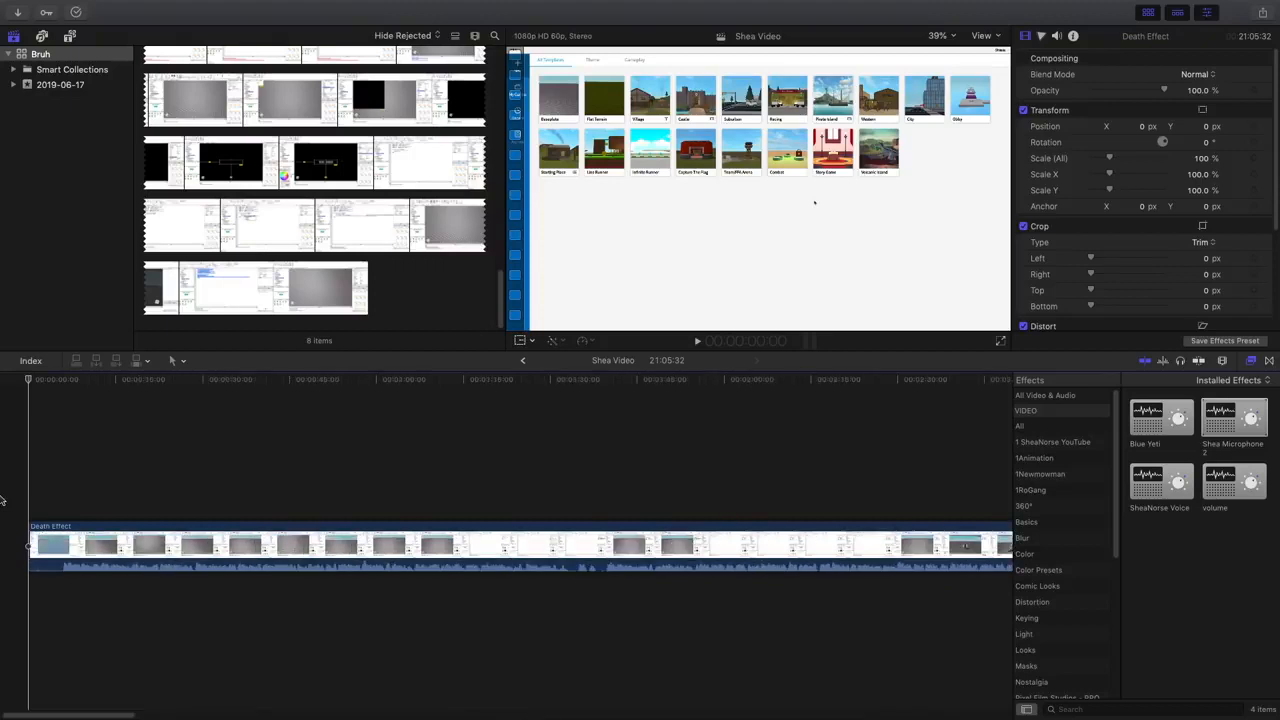
key("super+equal")
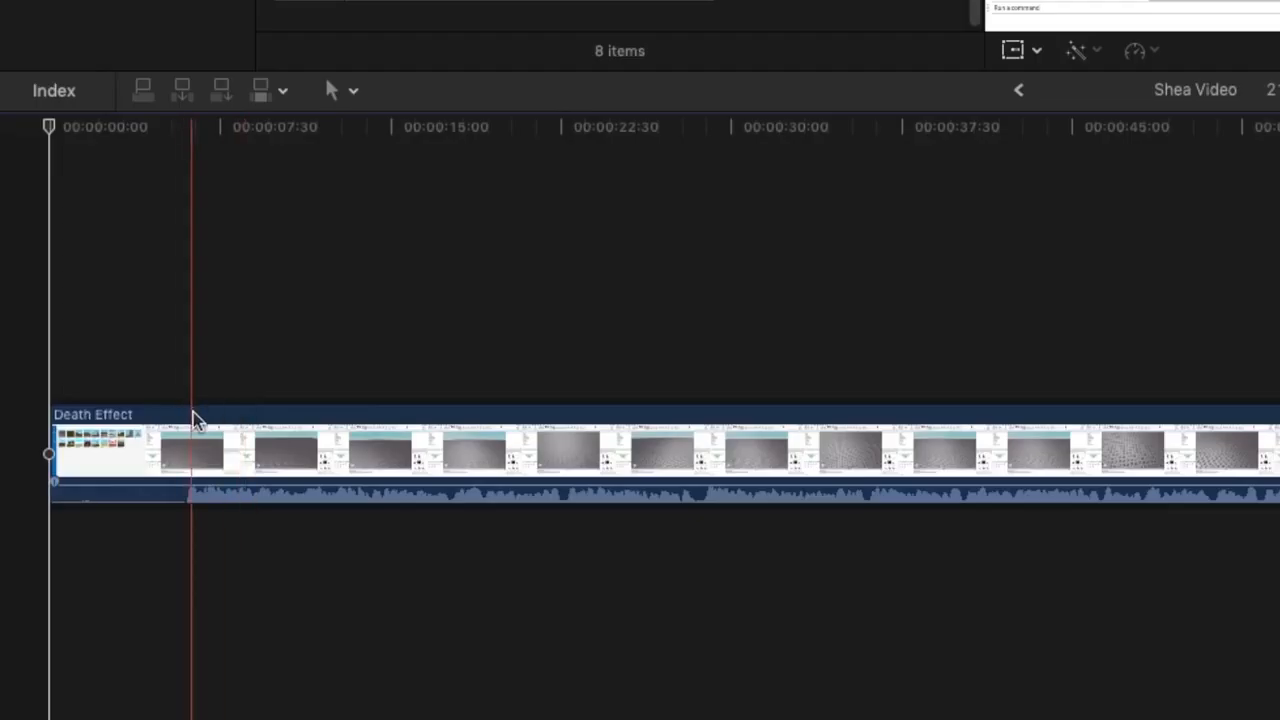
key("super+b")
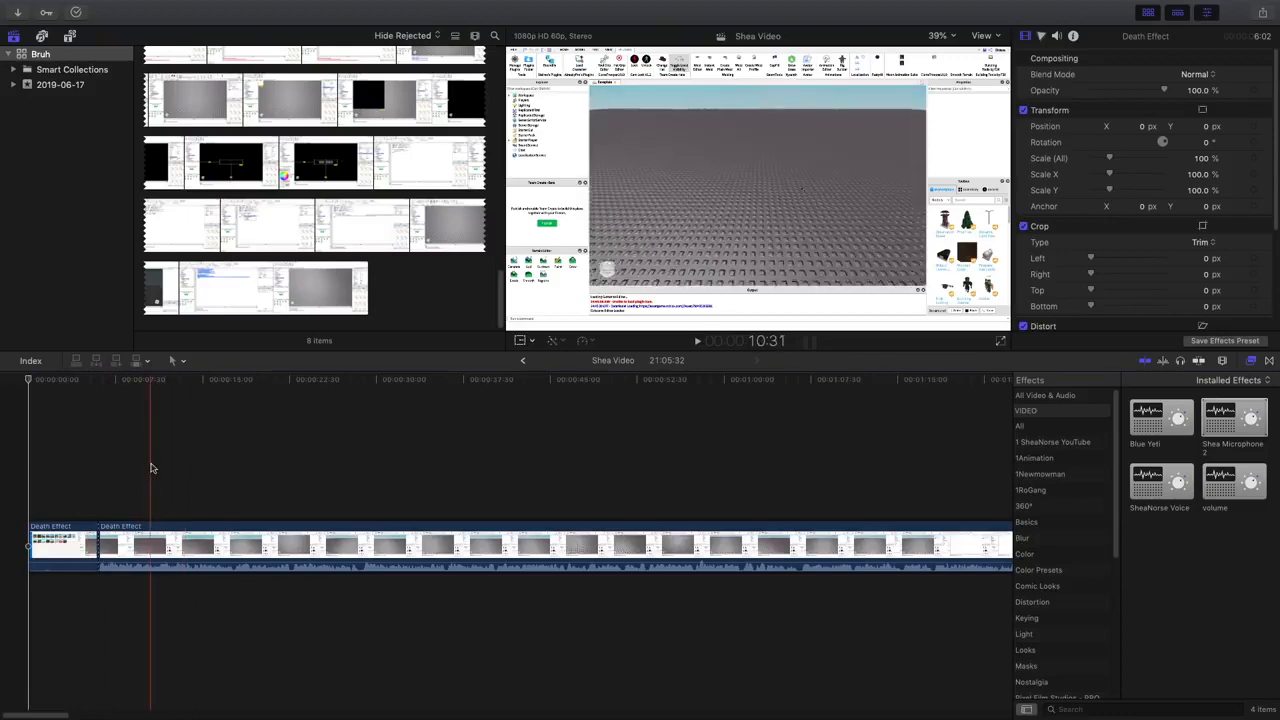
Split the Death Effect clip near its end, where the speech in the audio waveform stops
left_click(76, 490)
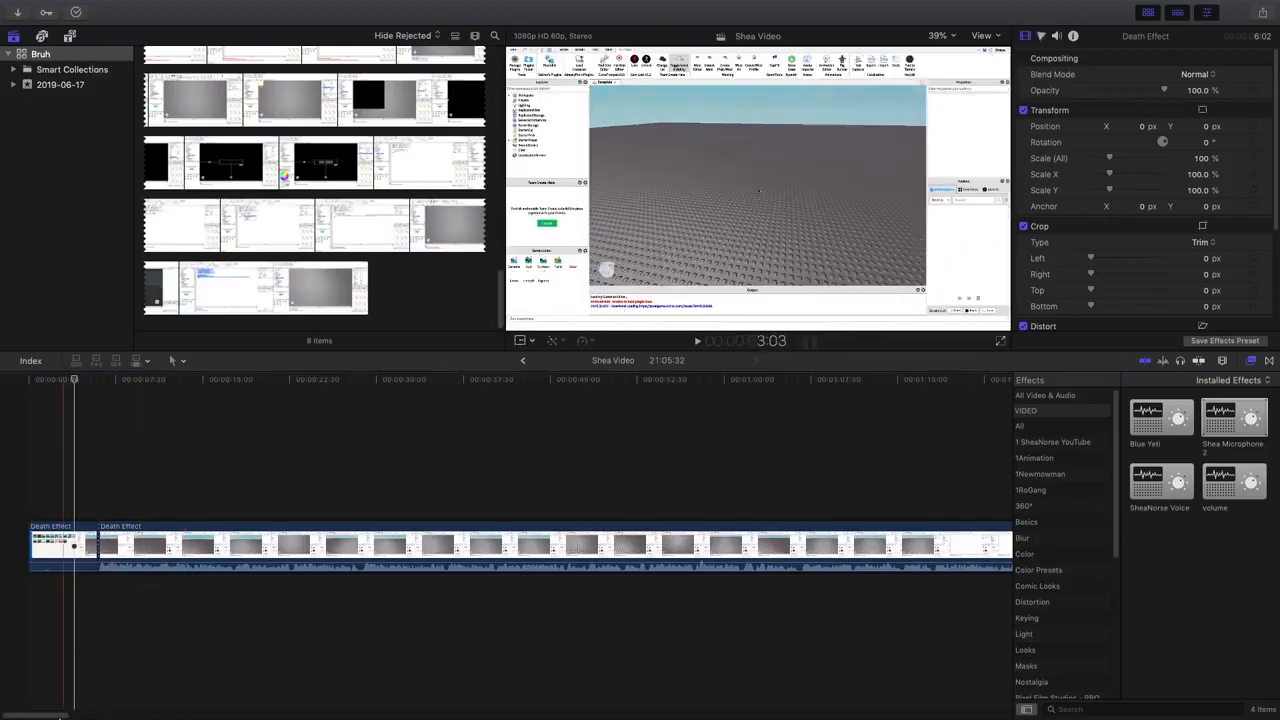
left_click_drag(38, 715, 990, 702)
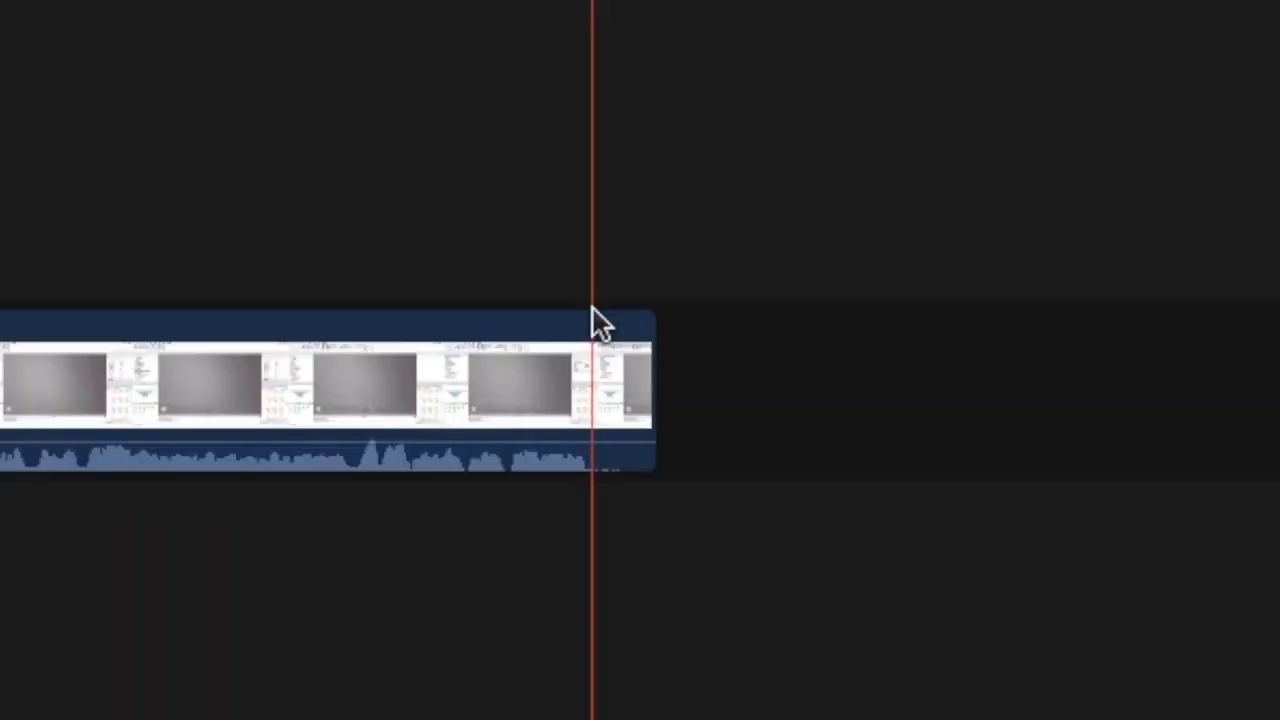
key("super+b")
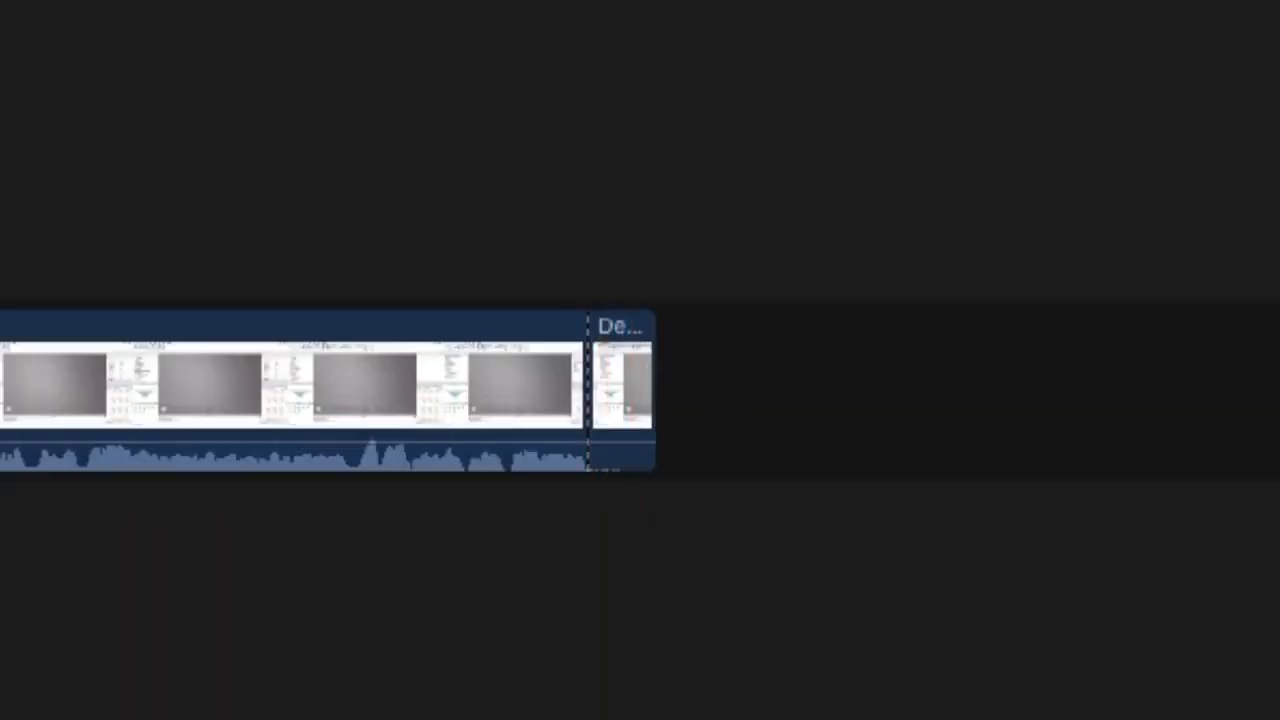
Delete the short silent segment at the start of the timeline, before the speech begins
left_click_drag(978, 714, 1008, 672)
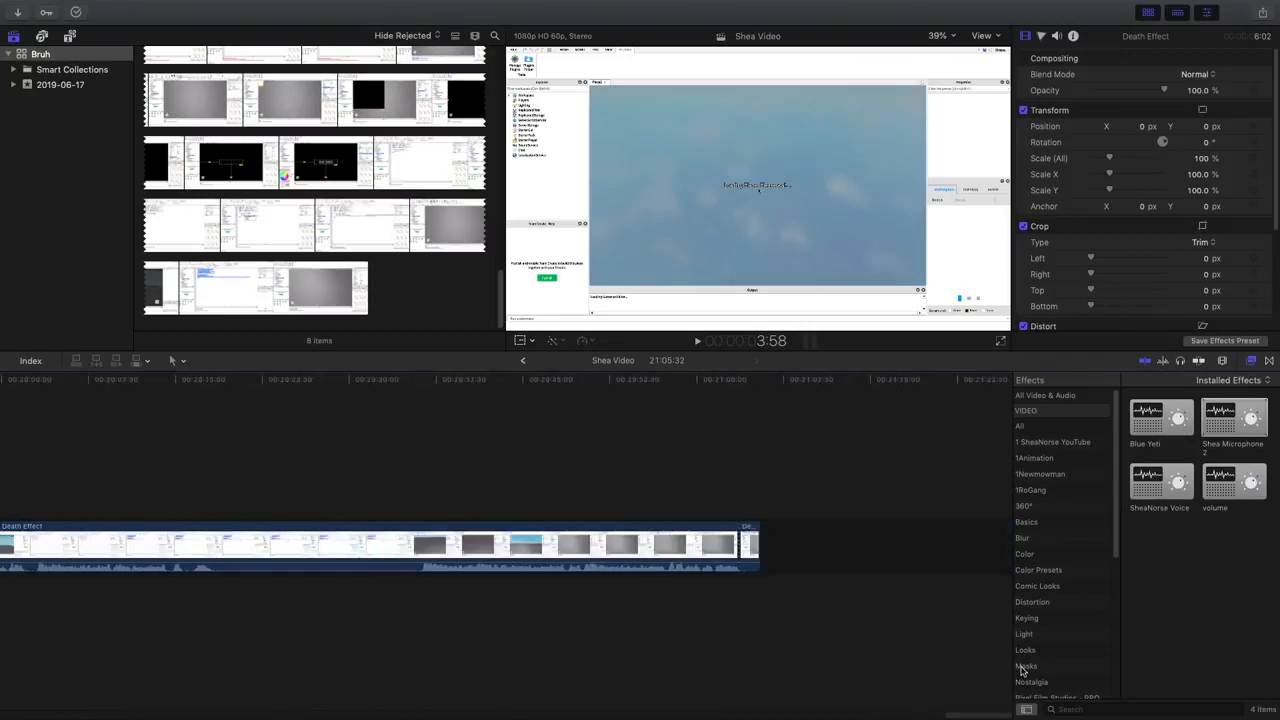
key("shift+z")
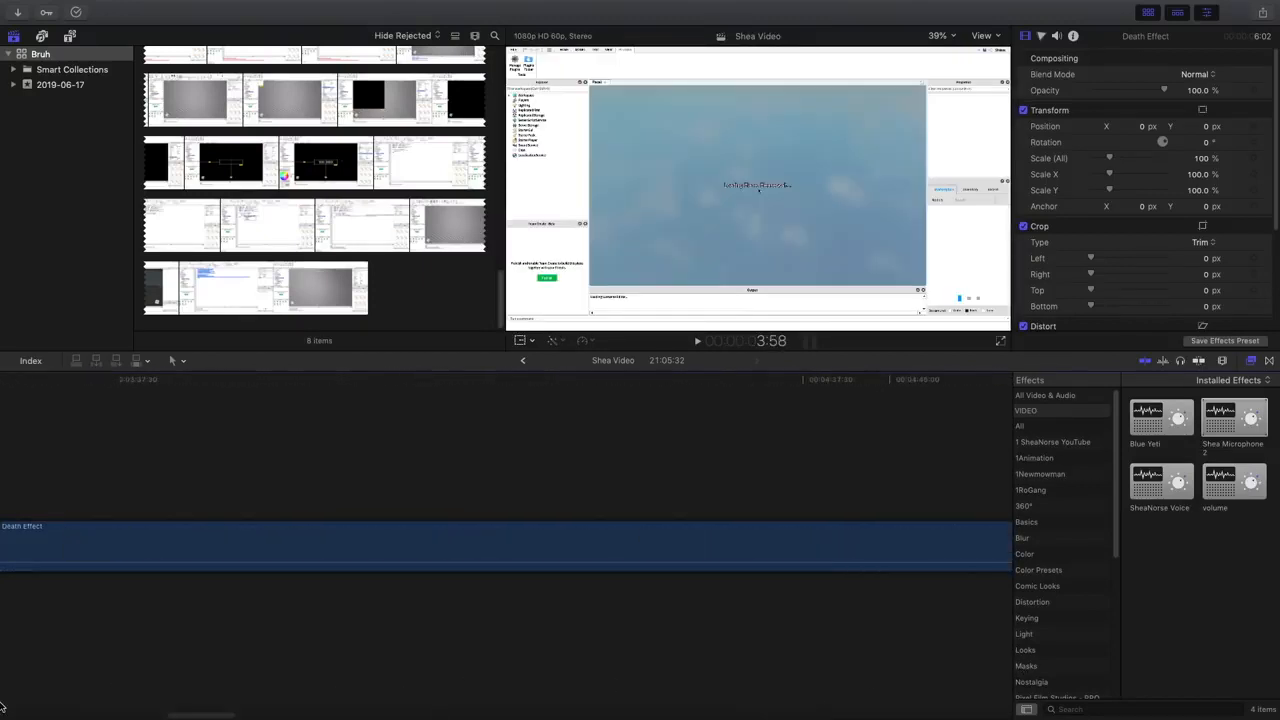
left_click_drag(89, 452, 242, 583)
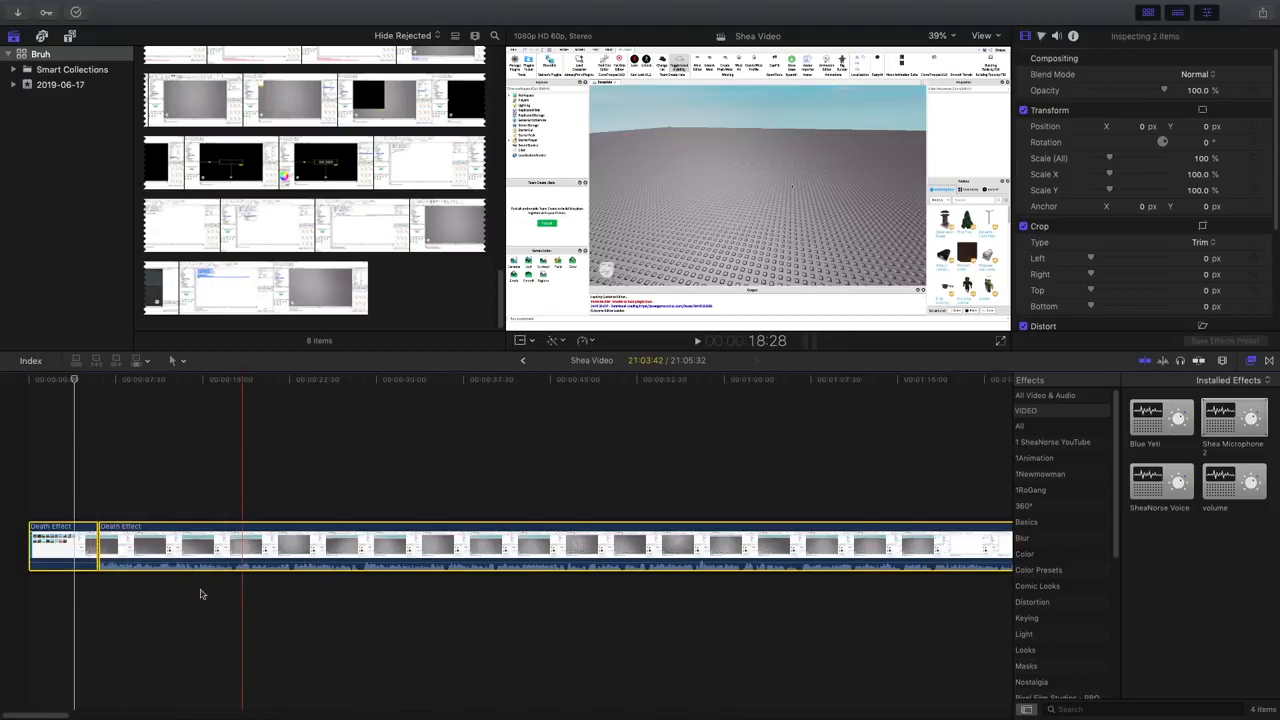
left_click(62, 540)
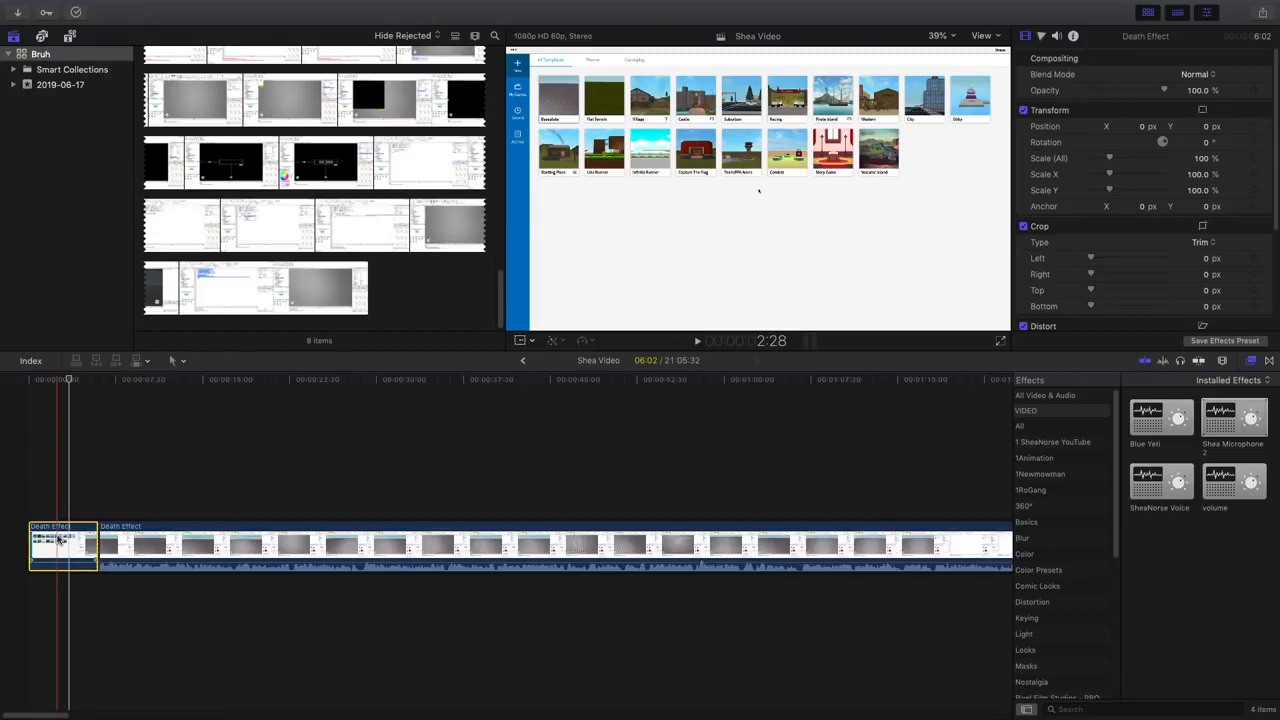
key("Delete")
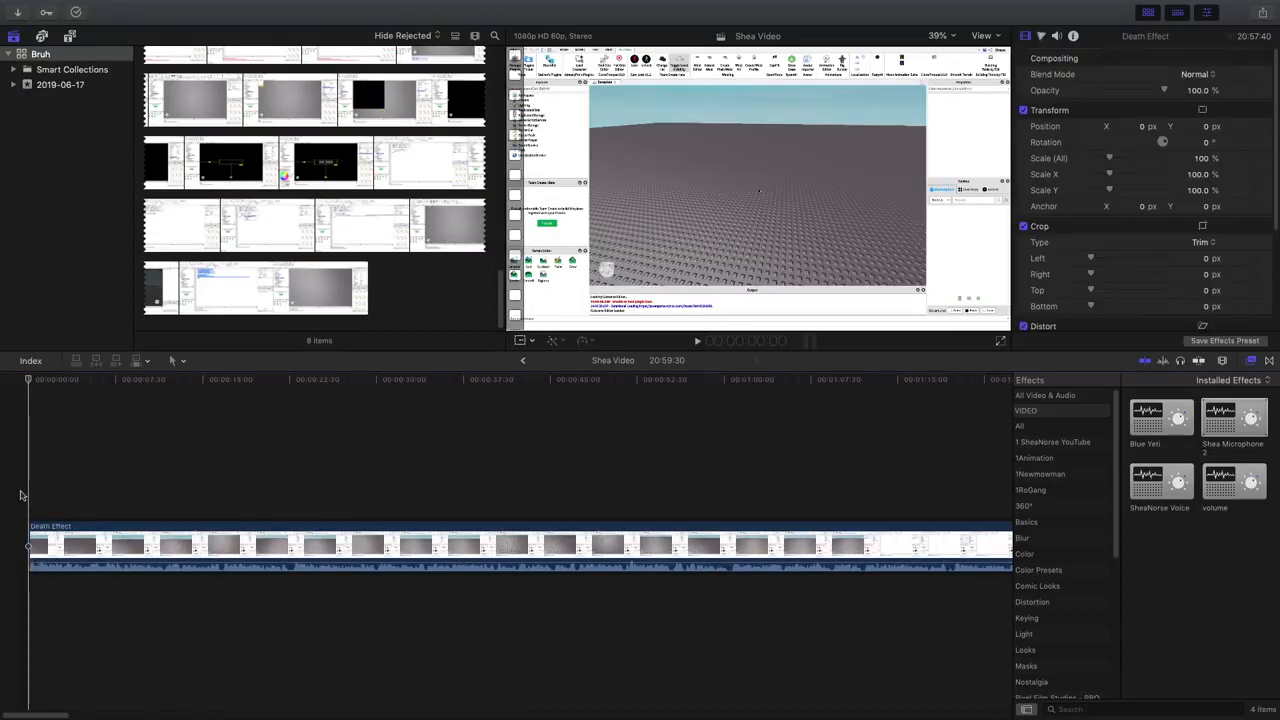
Raise the audio volume of the long Death Effect clip to 5.1 dB and play it back
key("space")
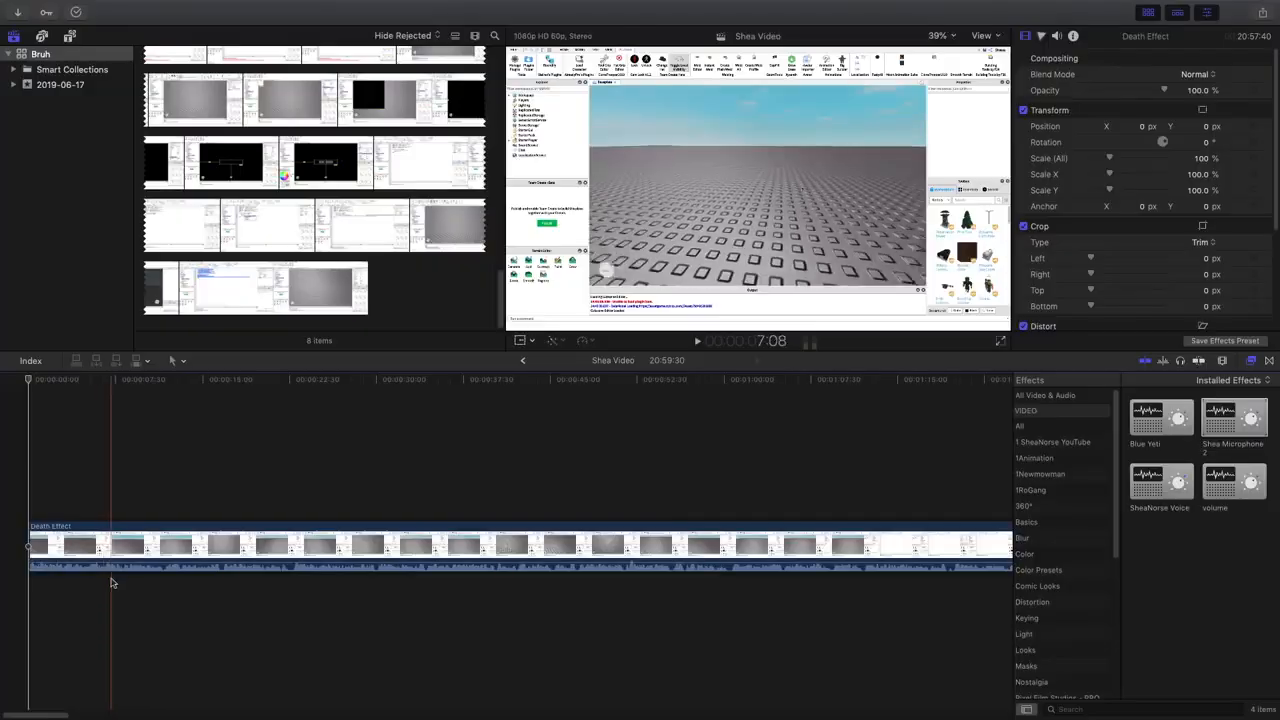
left_click(155, 551)
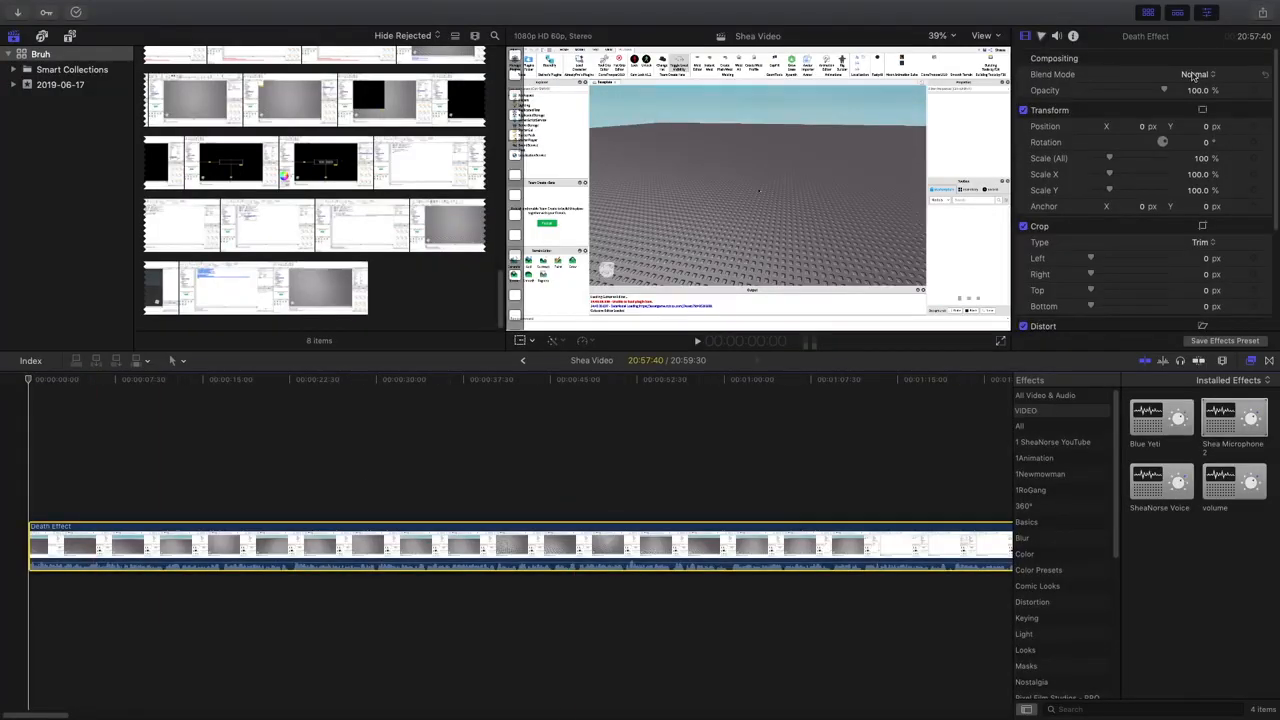
left_click(1064, 38)
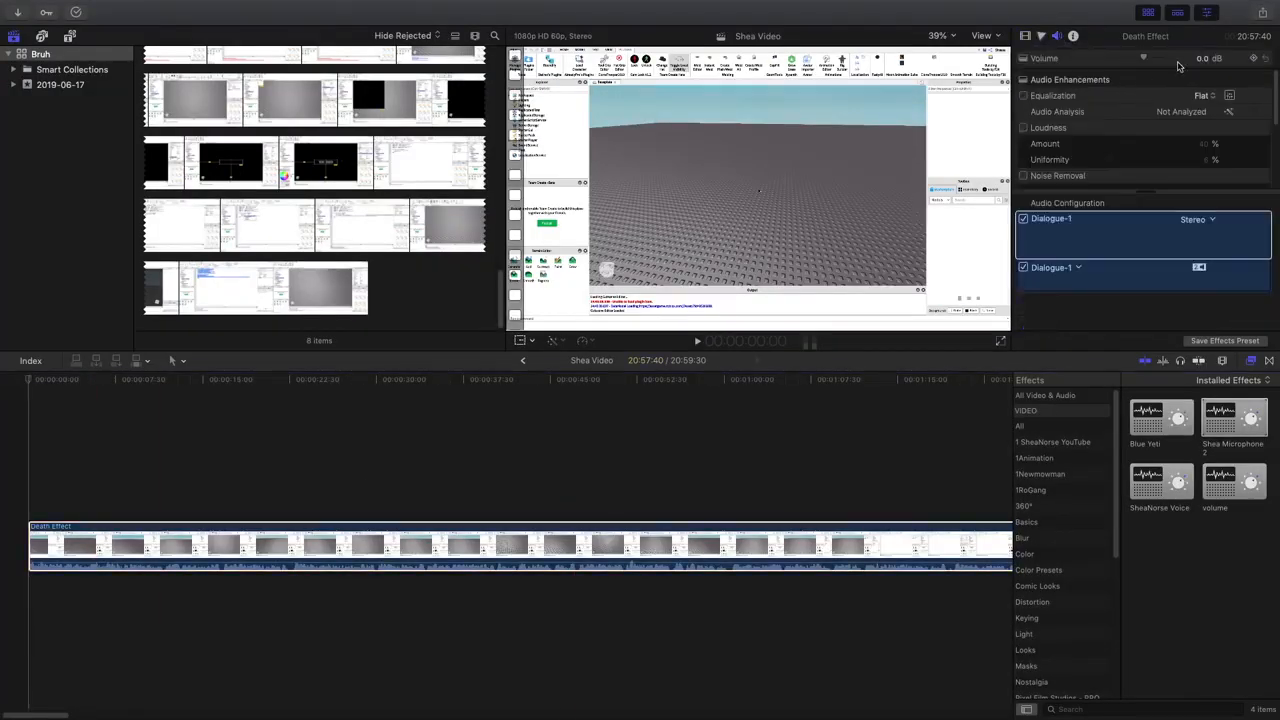
left_click_drag(1155, 61, 1147, 60)
key("space")
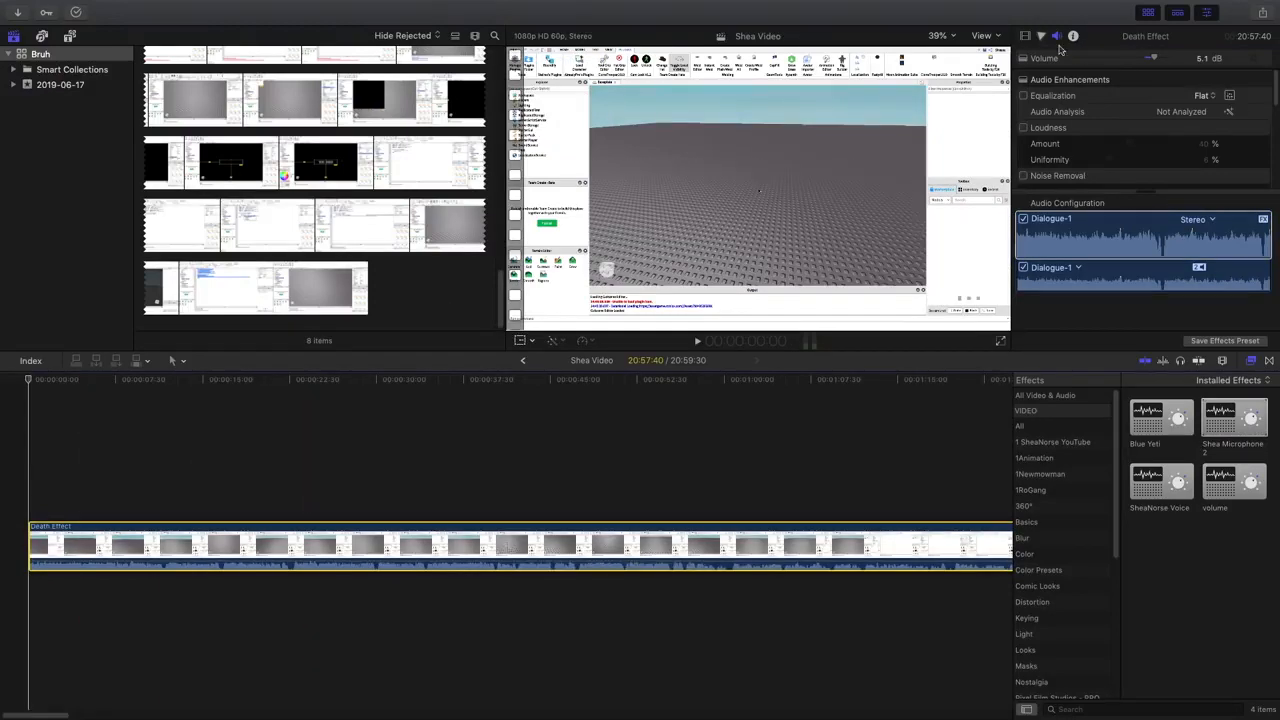
Review the Death Effect clip's Channel EQ and Voice Over Enhancement effects, then raise its volume to 9.2 dB while auditioning it
left_click(1041, 35)
left_click(1057, 35)
scroll(1138, 173, "down", 5)
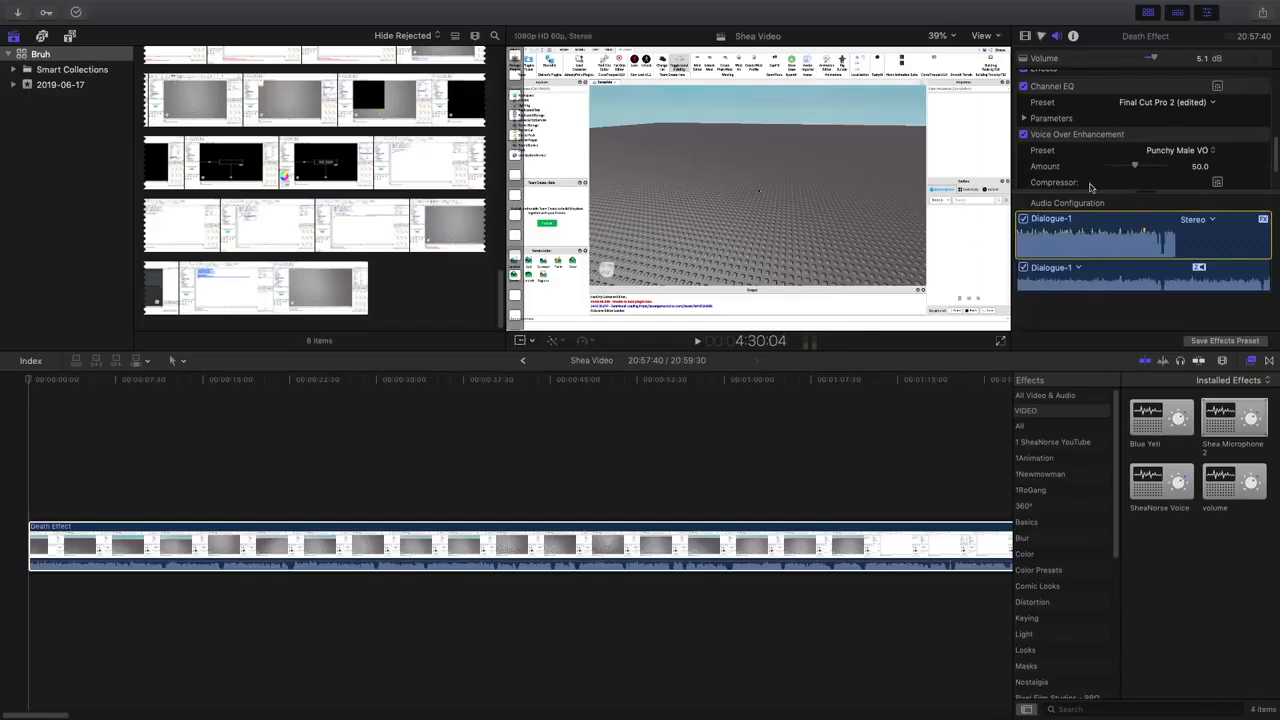
left_click(1, 462)
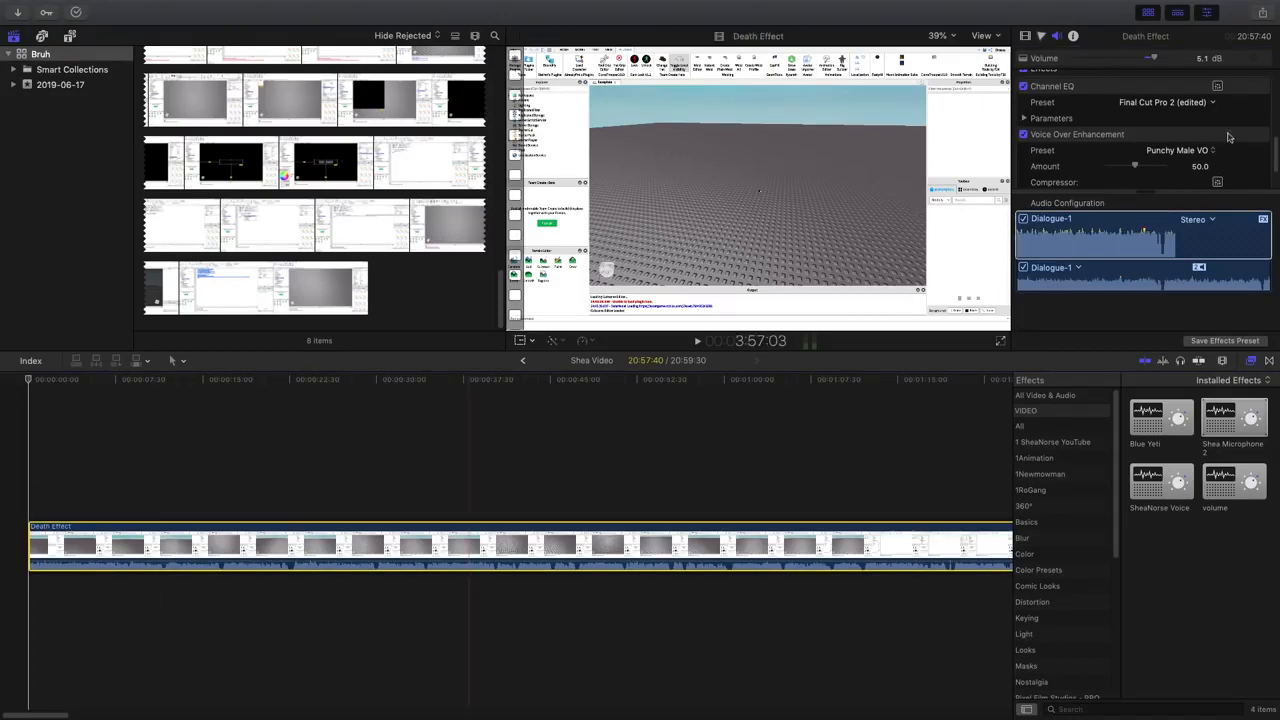
left_click(1106, 139)
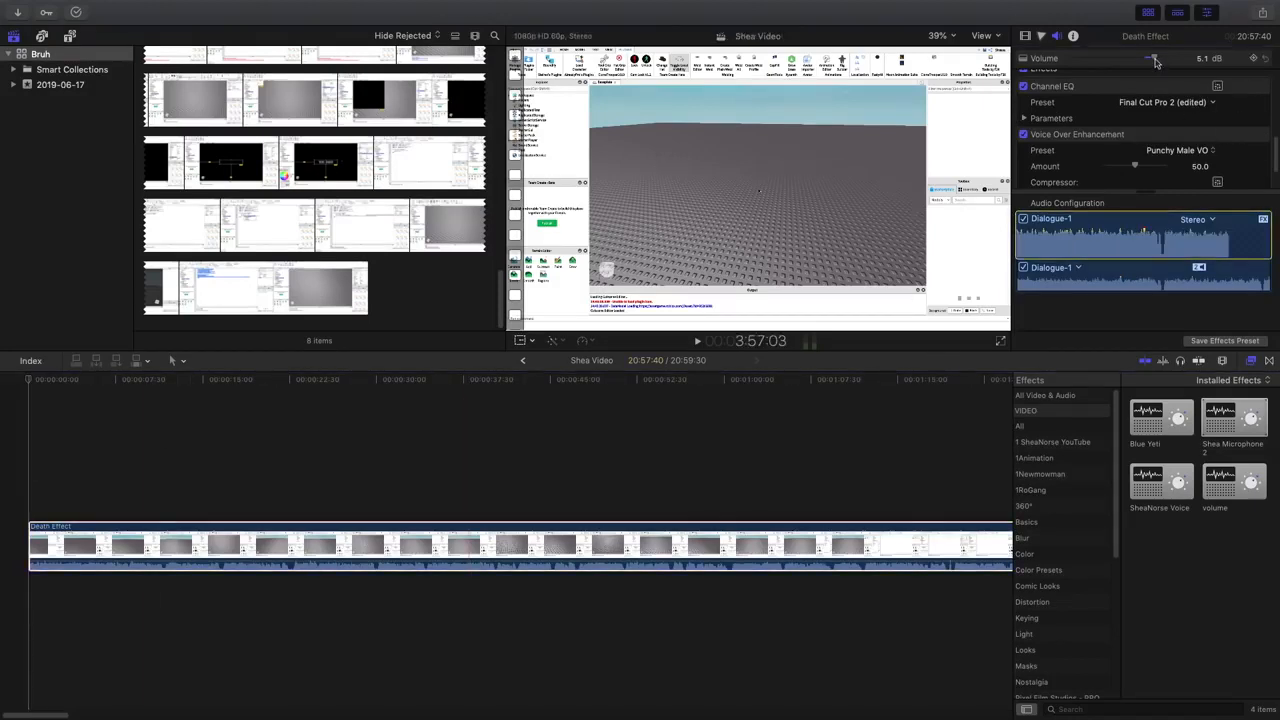
left_click_drag(1160, 61, 1170, 61)
left_click(3, 543)
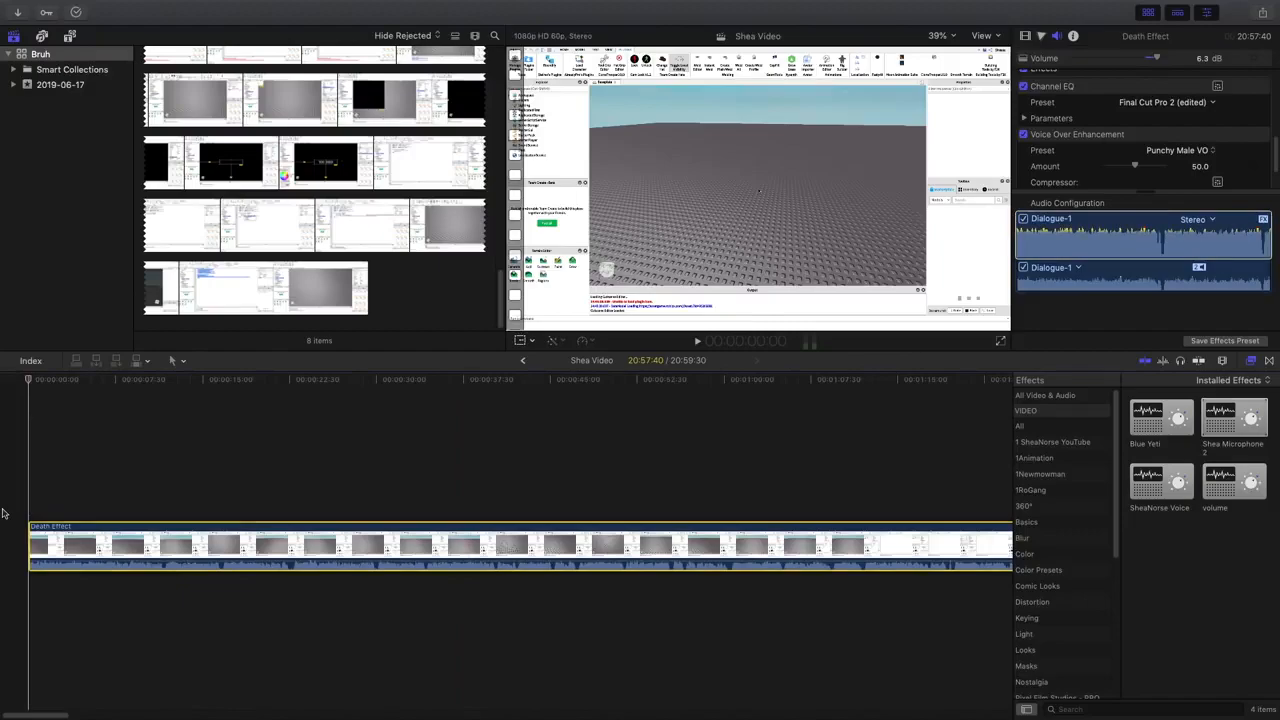
key("space")
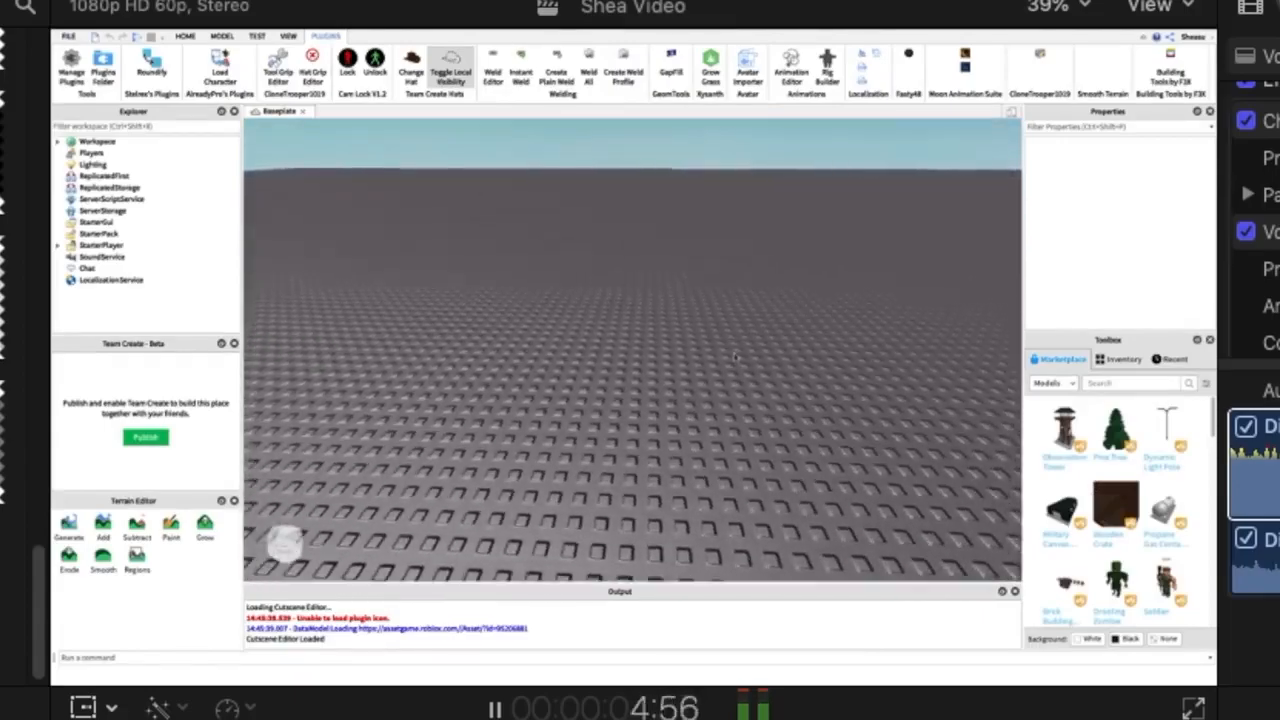
key("space")
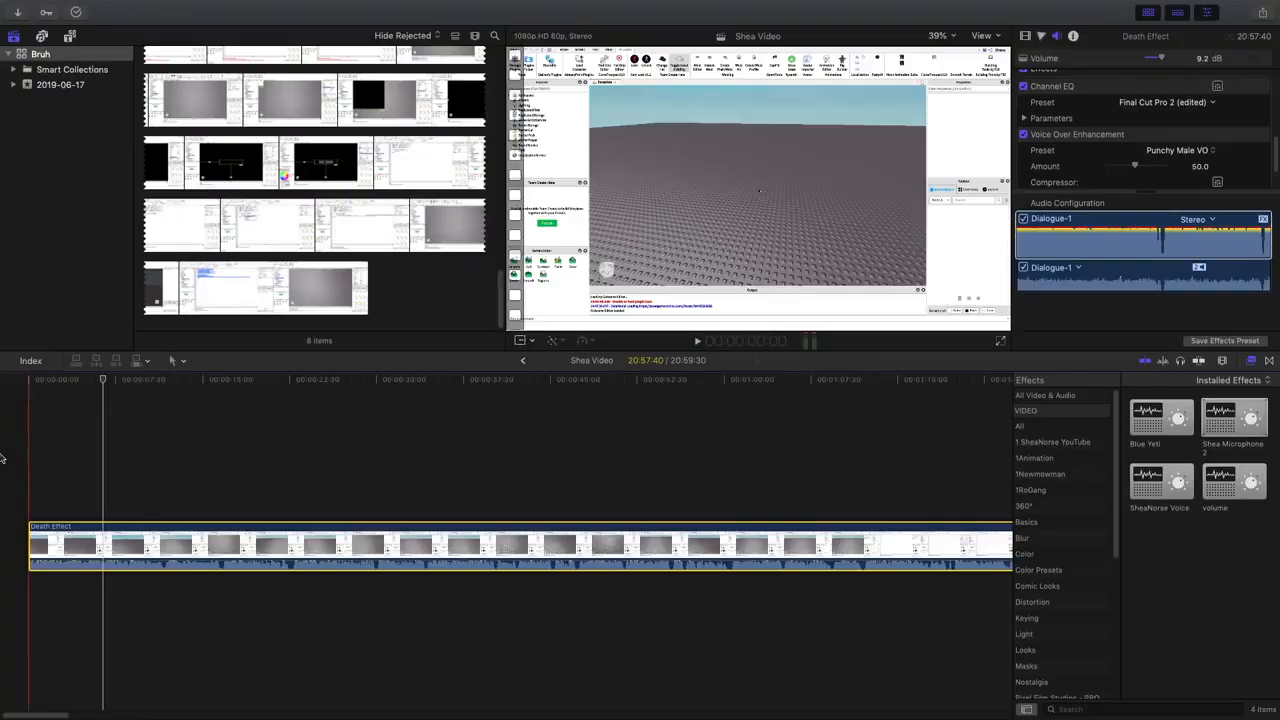
Select the Death Effect clip and lower its audio volume to 4.7 dB
left_click(3, 450)
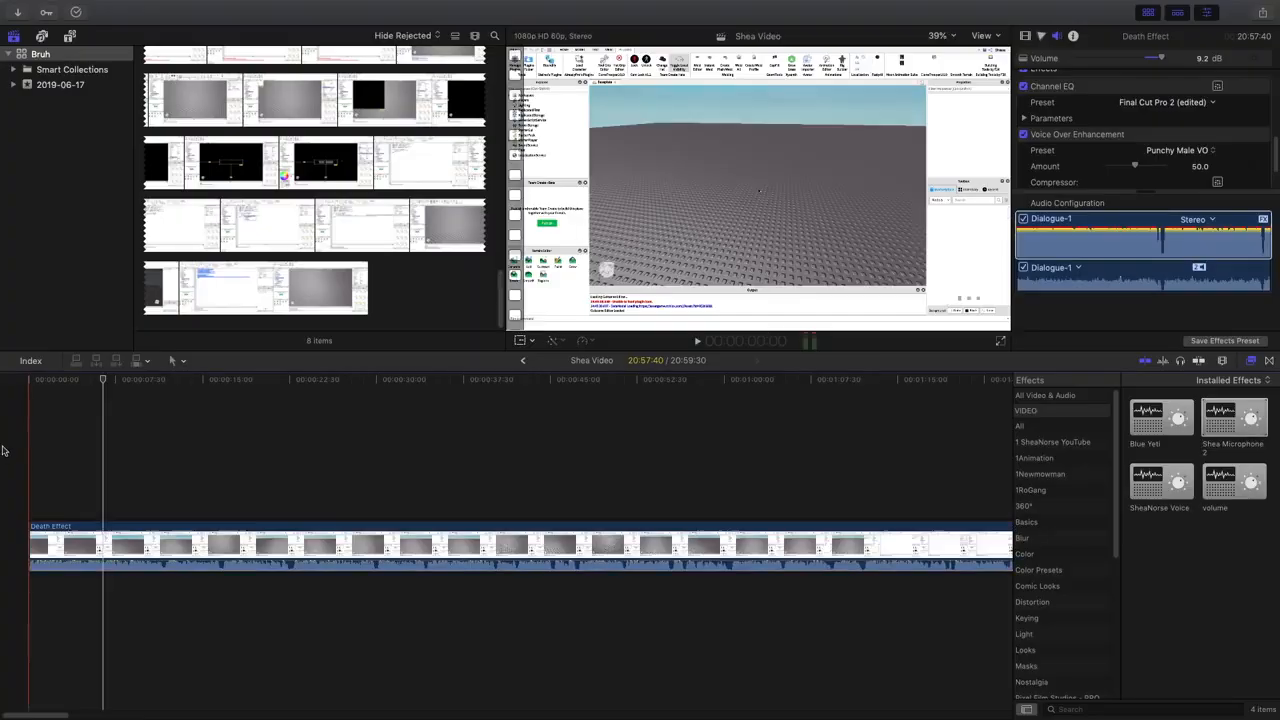
left_click(92, 545)
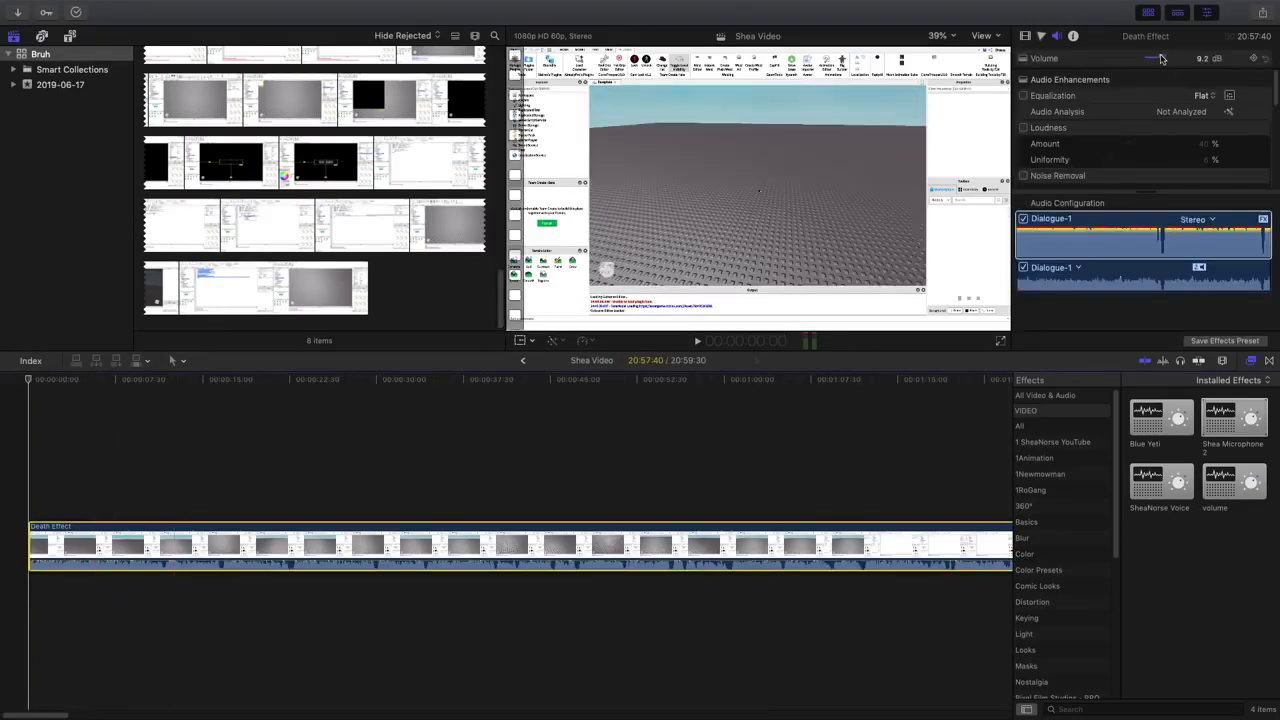
left_click_drag(1152, 58, 1150, 59)
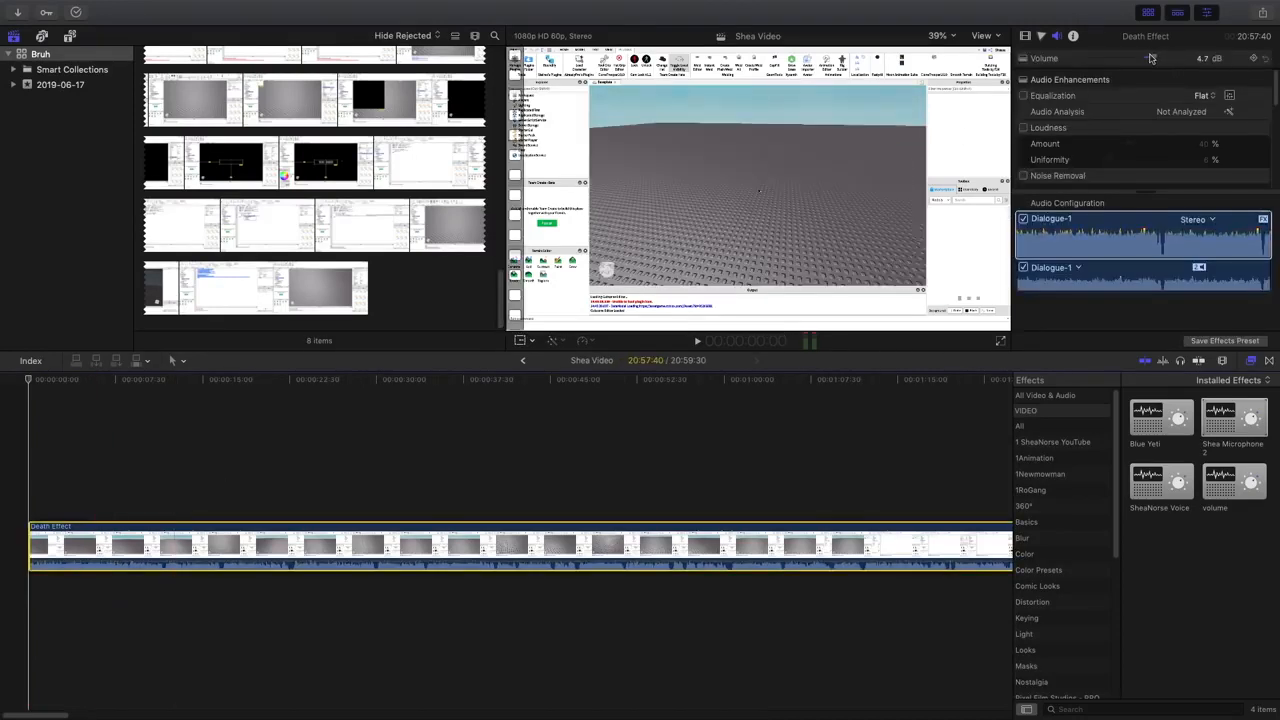
Remove the Channel EQ and Voice Over Enhancement effects from the Death Effect clip, and set its volume to 5.7 dB
scroll(1090, 80, "down", 5)
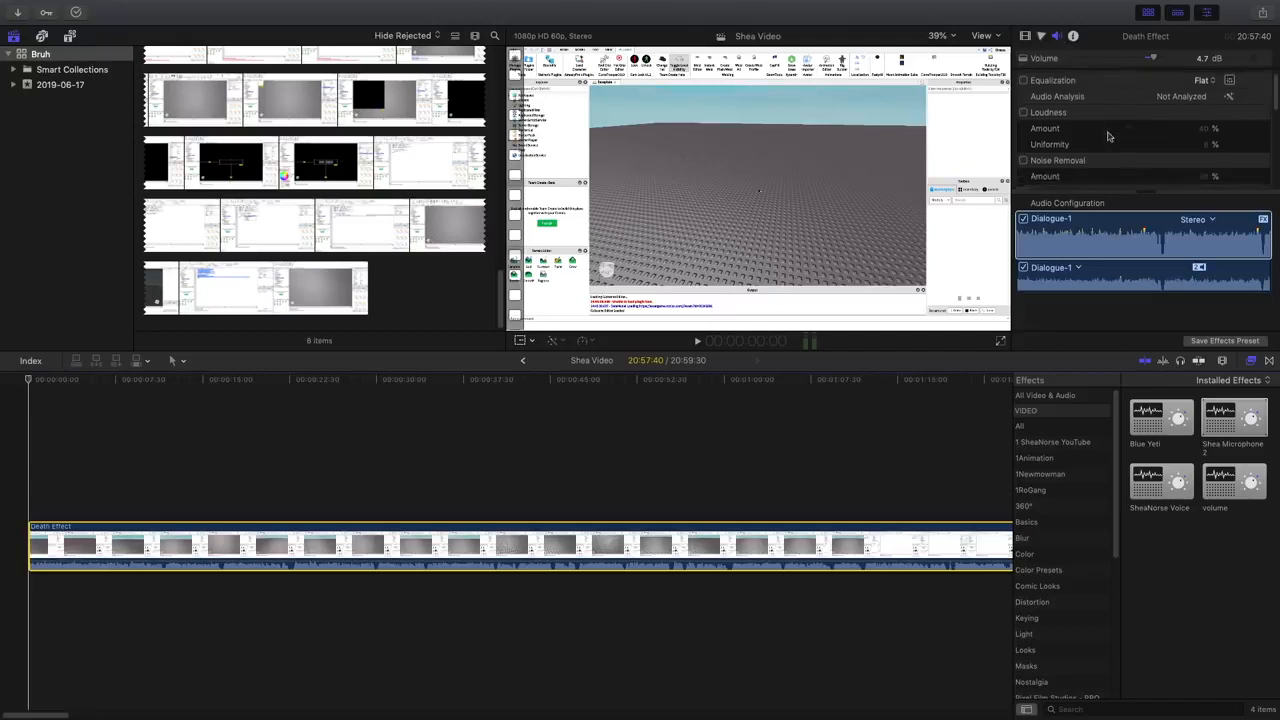
left_click(1105, 92)
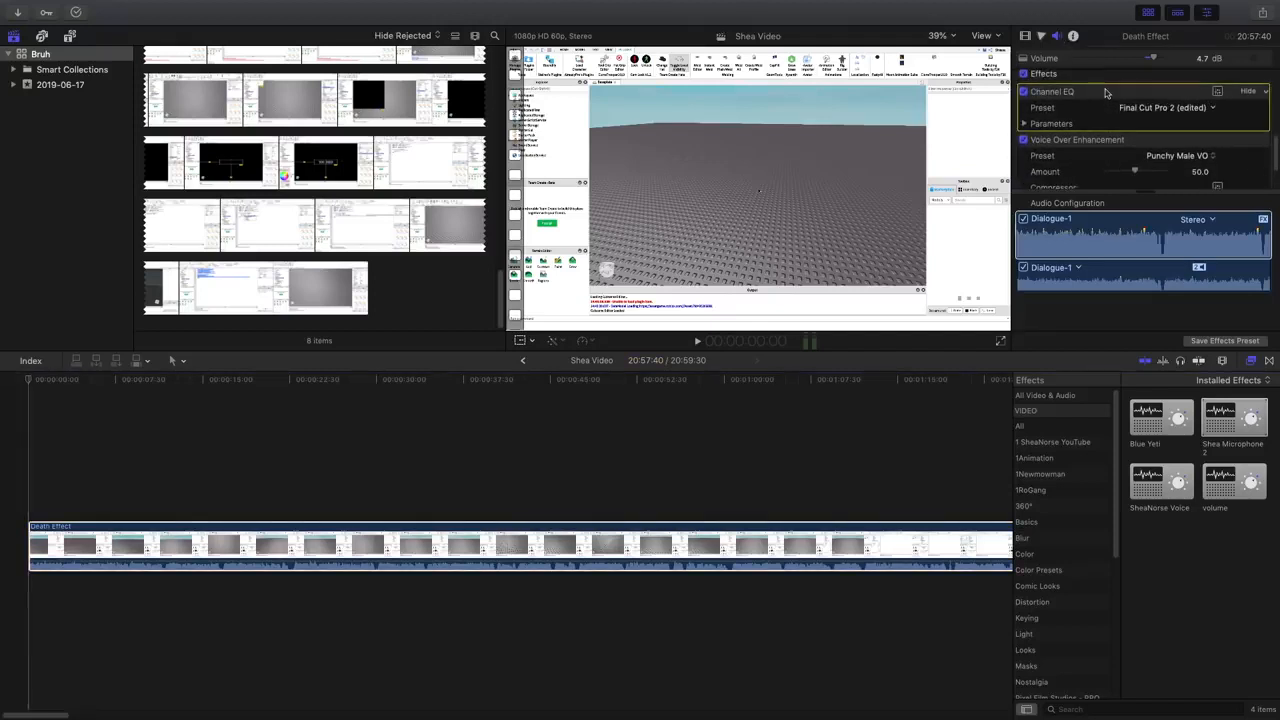
key("BackSpace")
key("BackSpace")
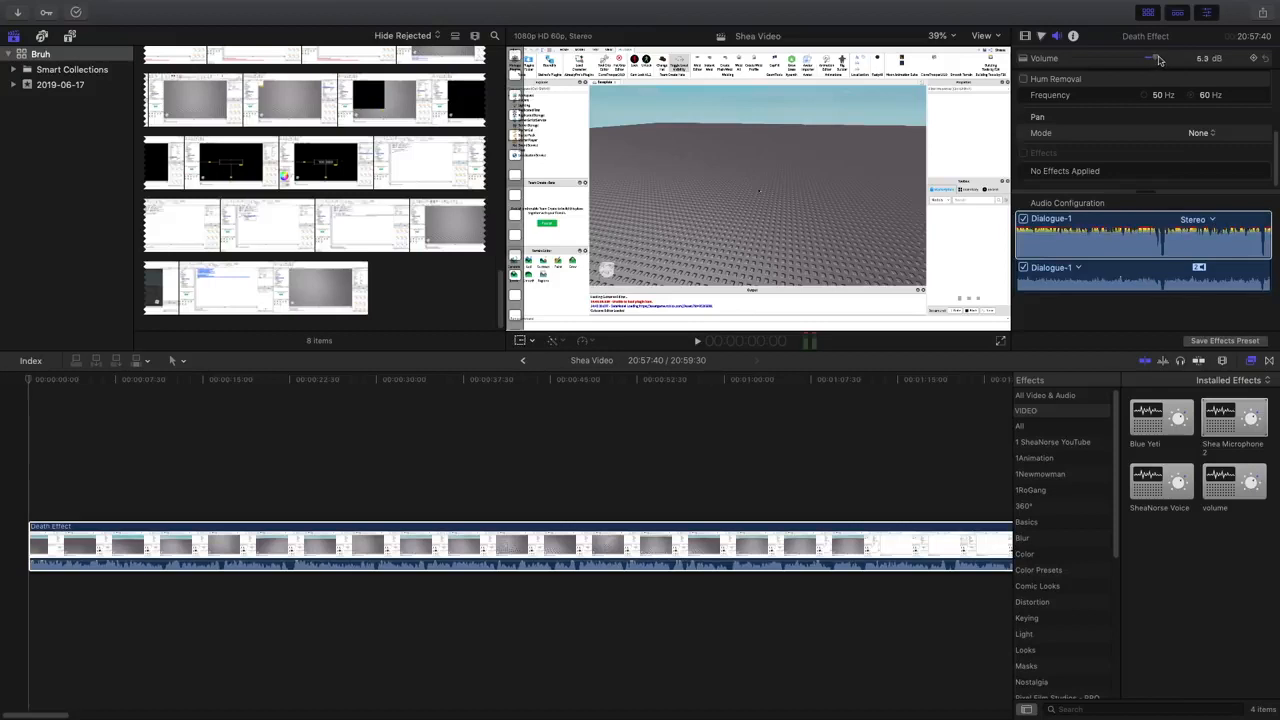
left_click(94, 540)
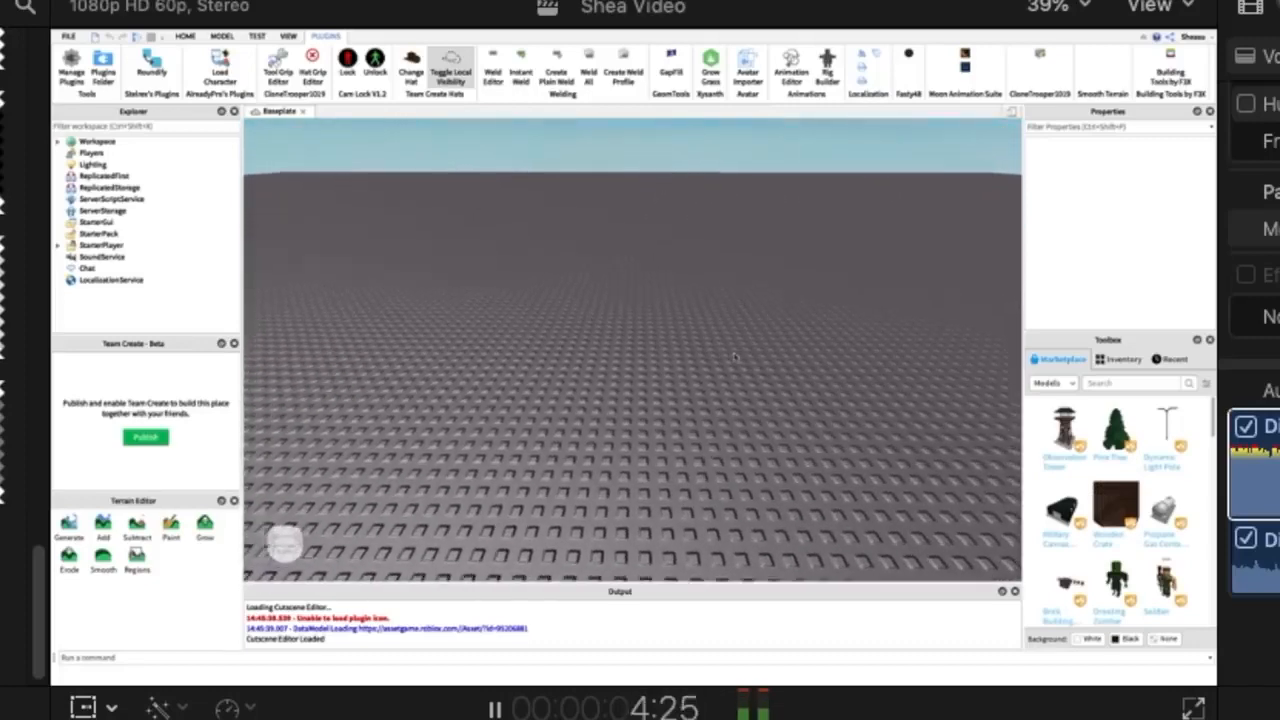
key("space")
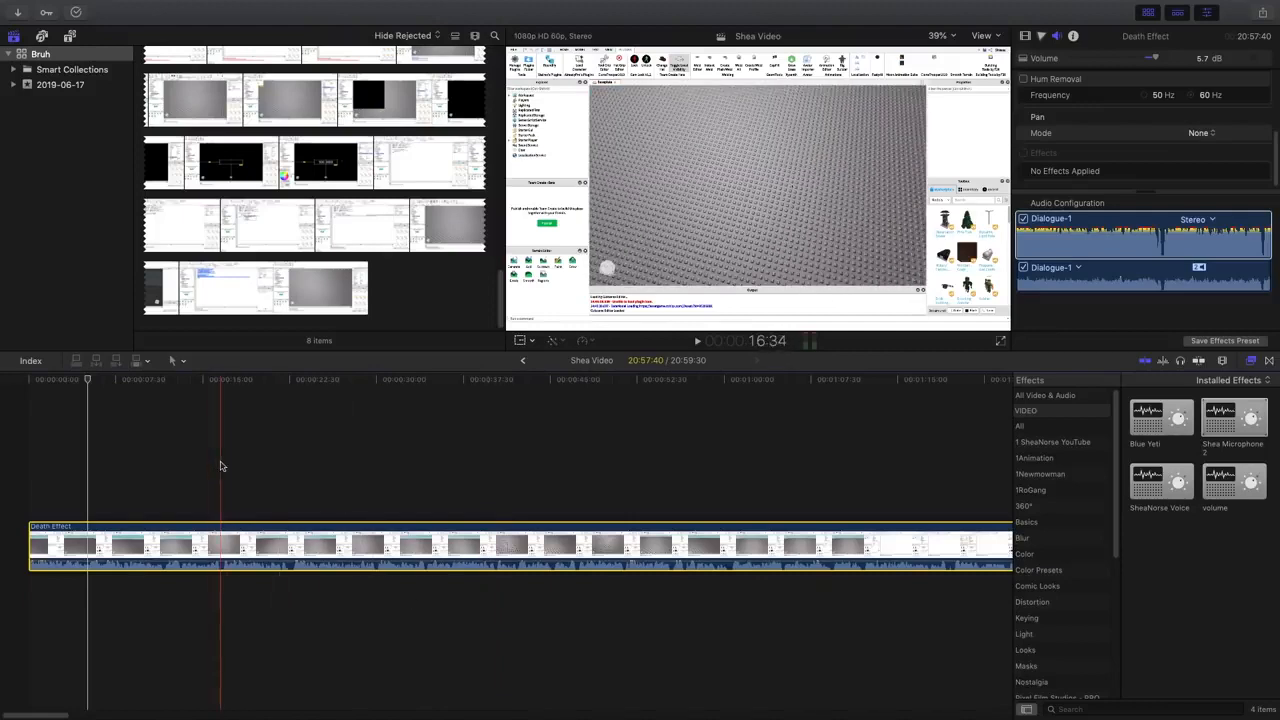
Delete the short leftover silent segment at the end of the timeline, after the speech stops
key("super+minus")
key("super+minus")
key("super+minus")
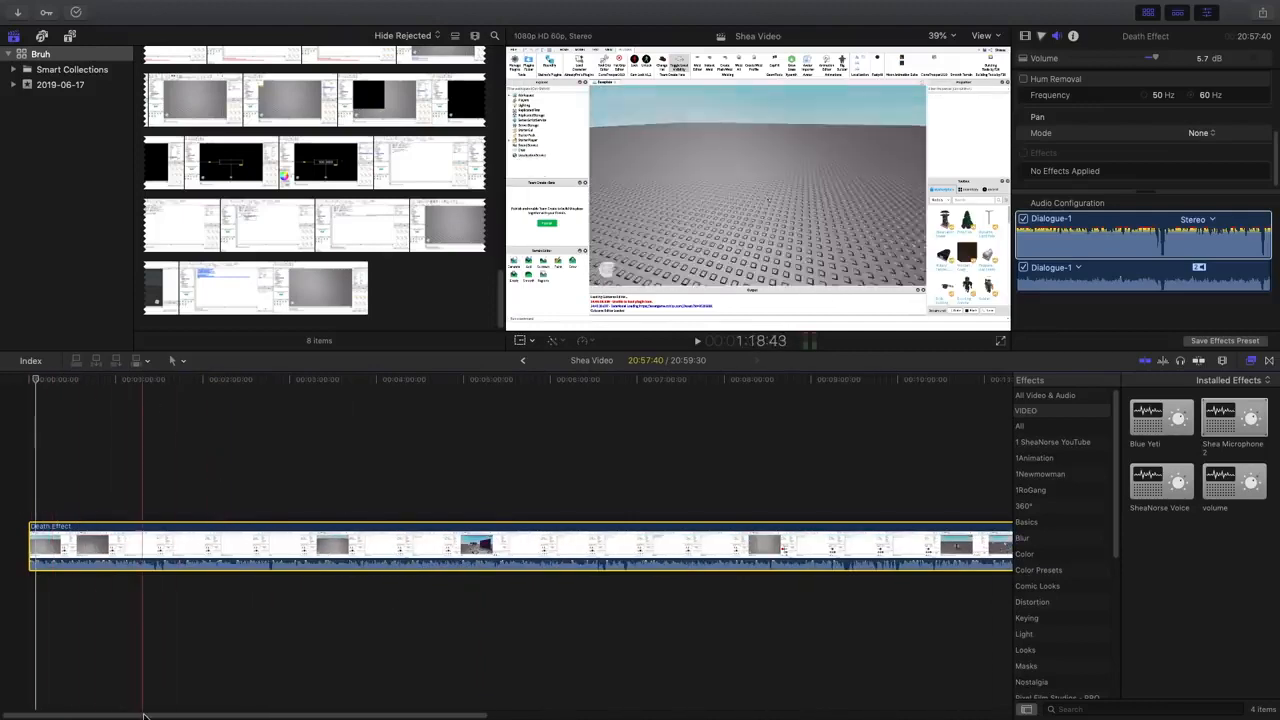
left_click_drag(221, 713, 794, 711)
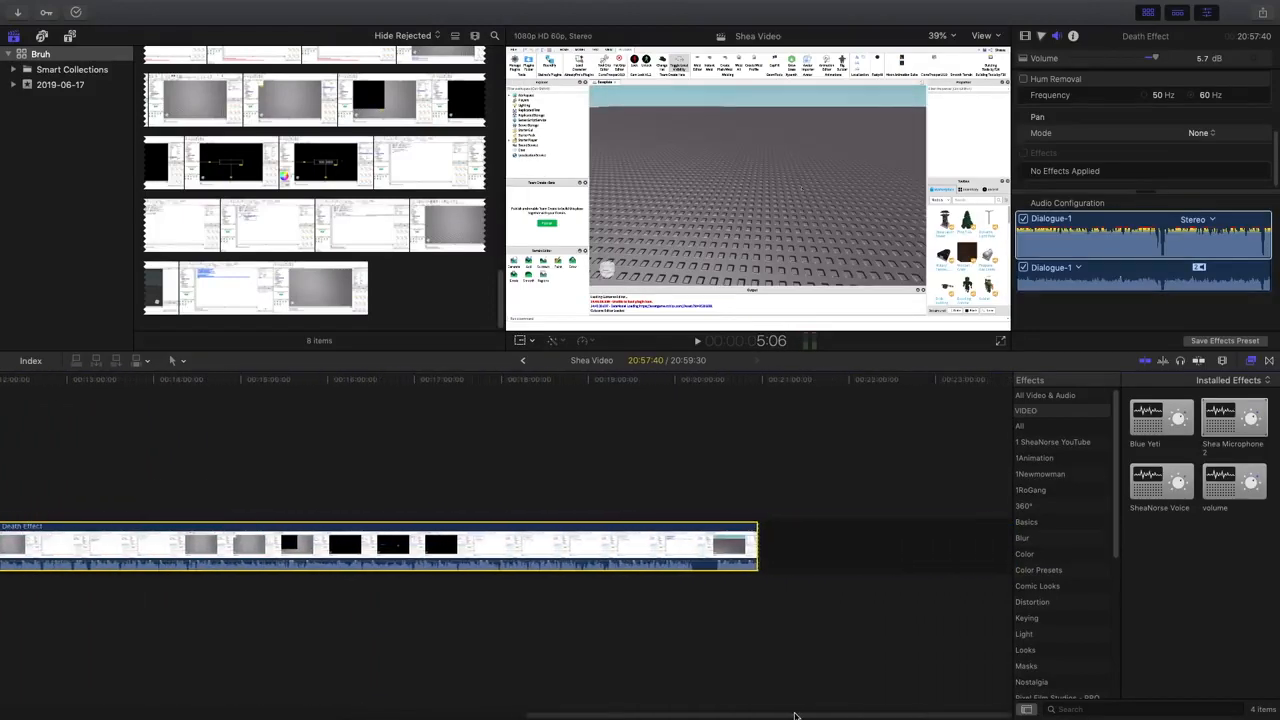
key("super+equal")
key("super+equal")
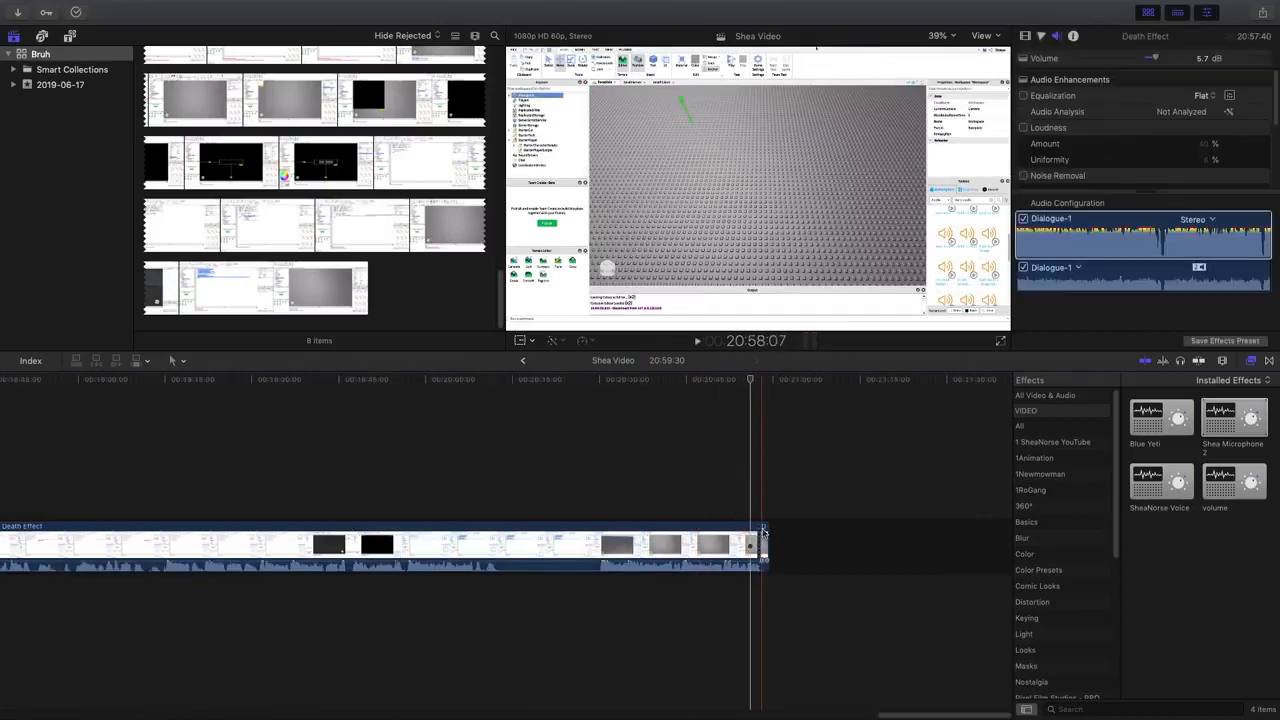
left_click(764, 540)
key("Delete")
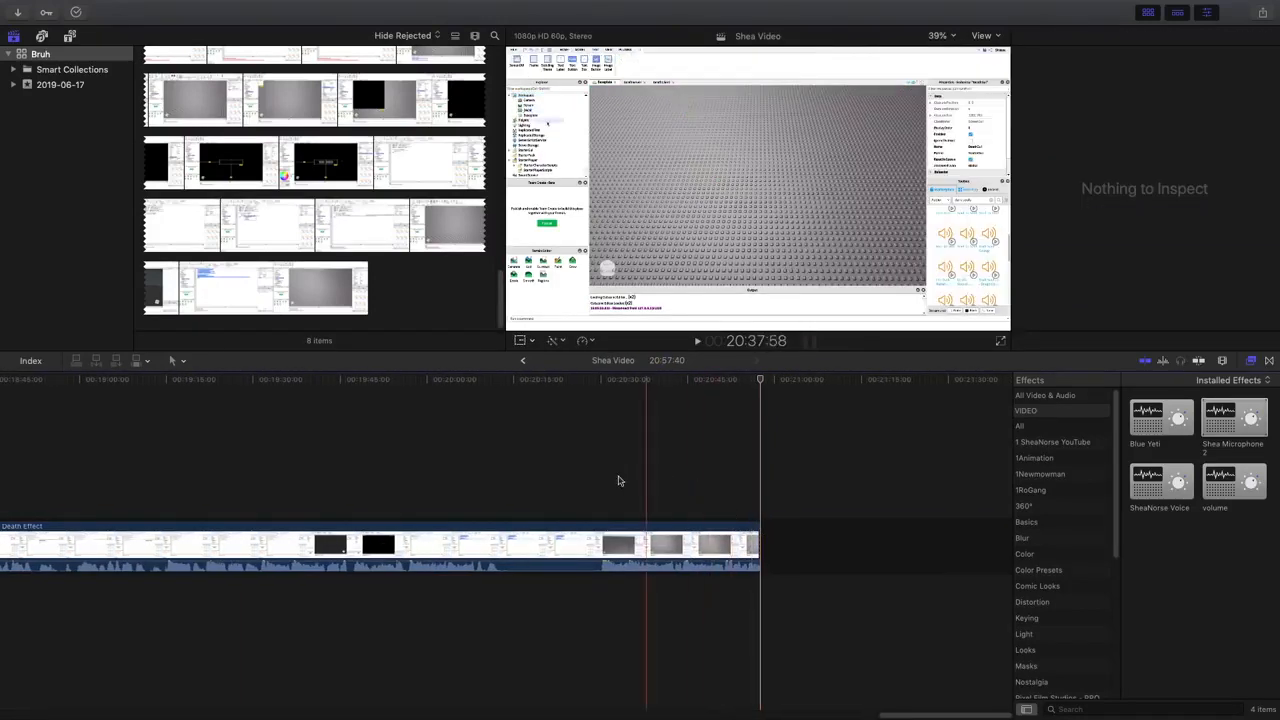
key("space")
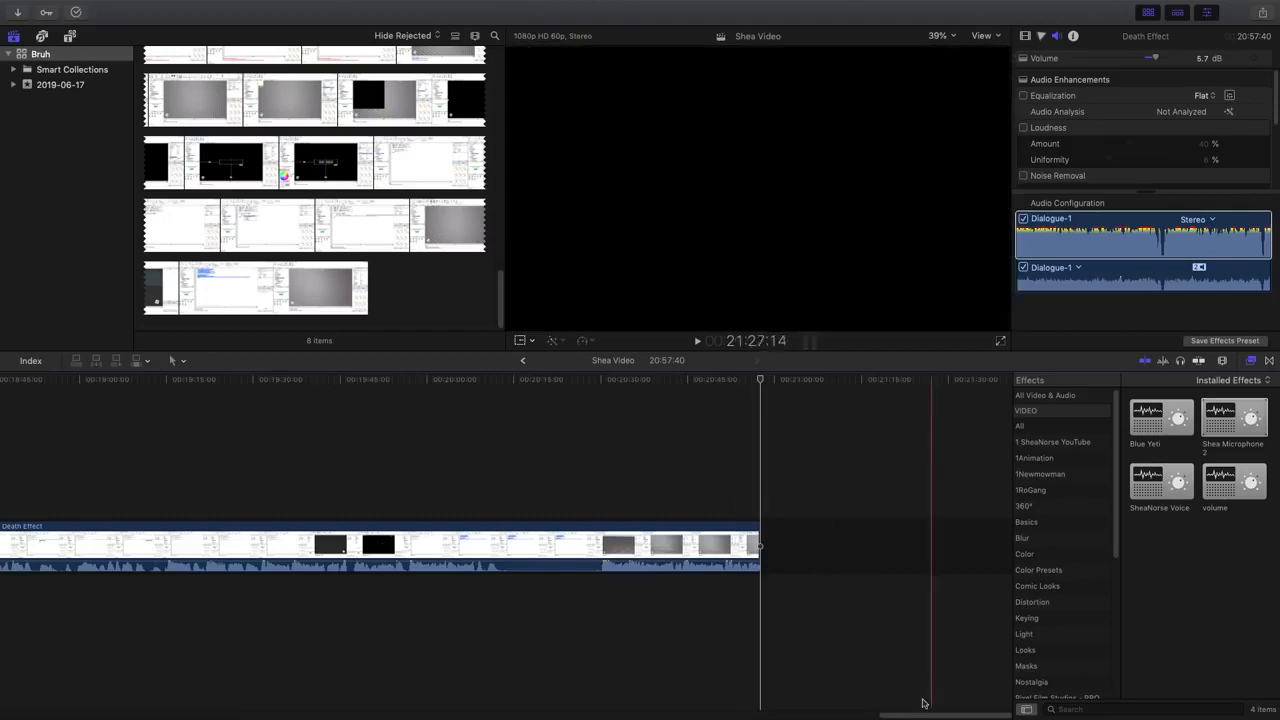
Split the Death Effect clip around the first silent gap in the speech waveform, about 11 seconds into the timeline
key("shift+z")
key("Home")
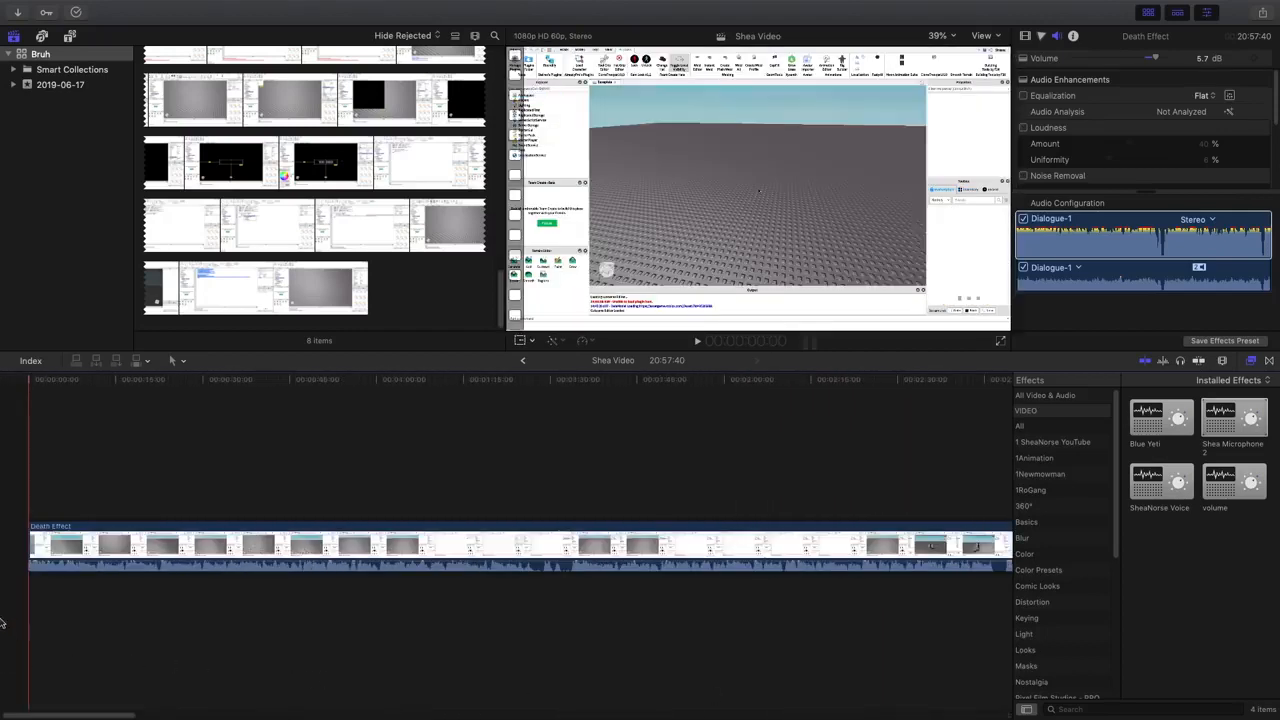
key("super+minus")
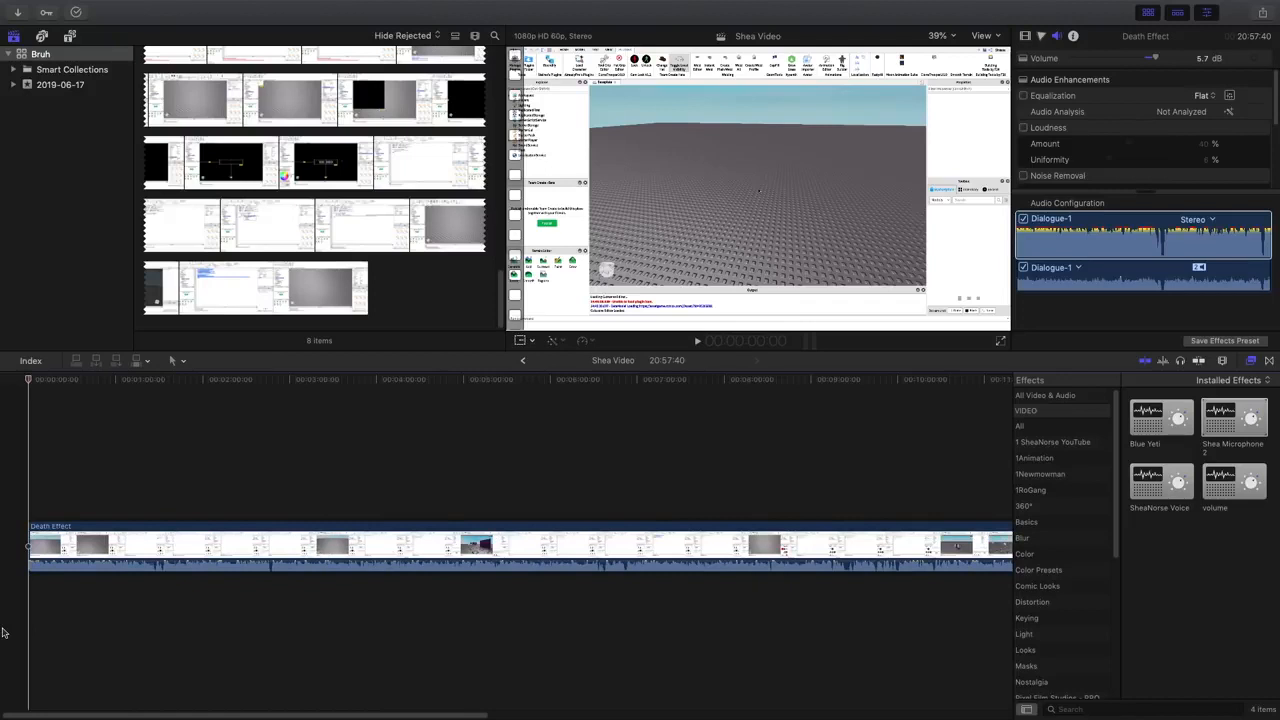
key("super+equal")
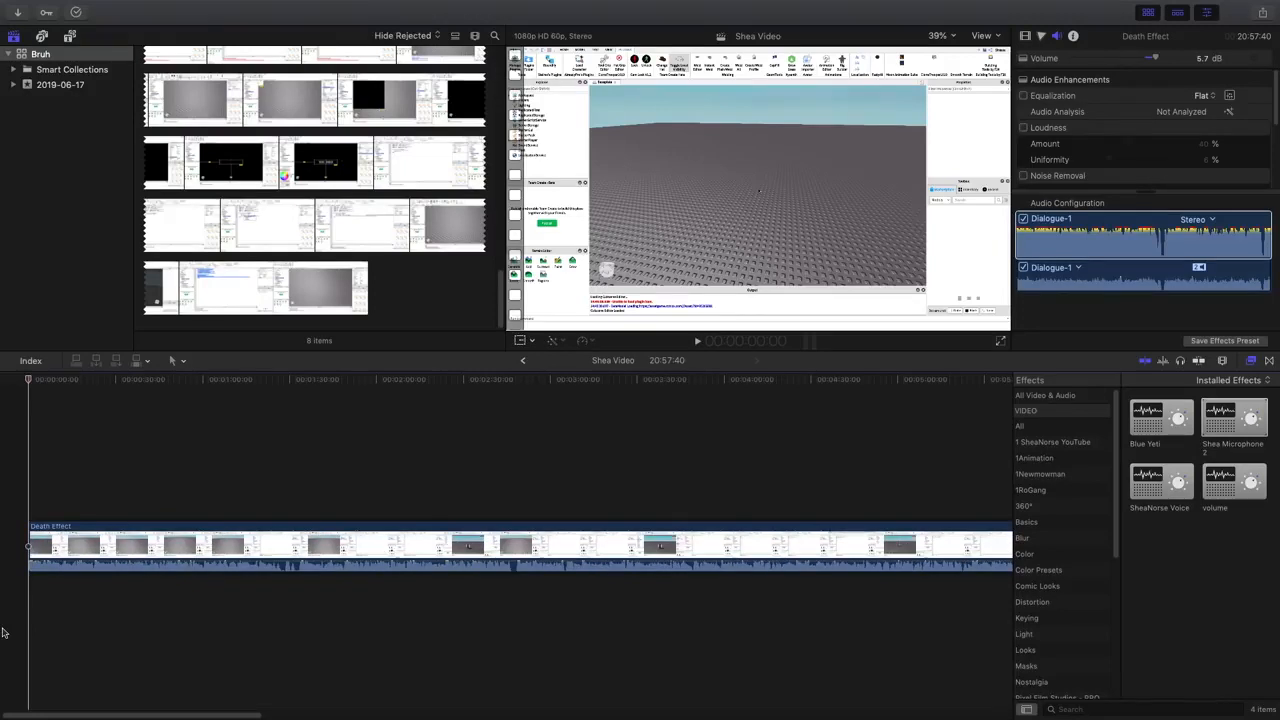
key("super+equal")
key("super+equal")
key("super+equal")
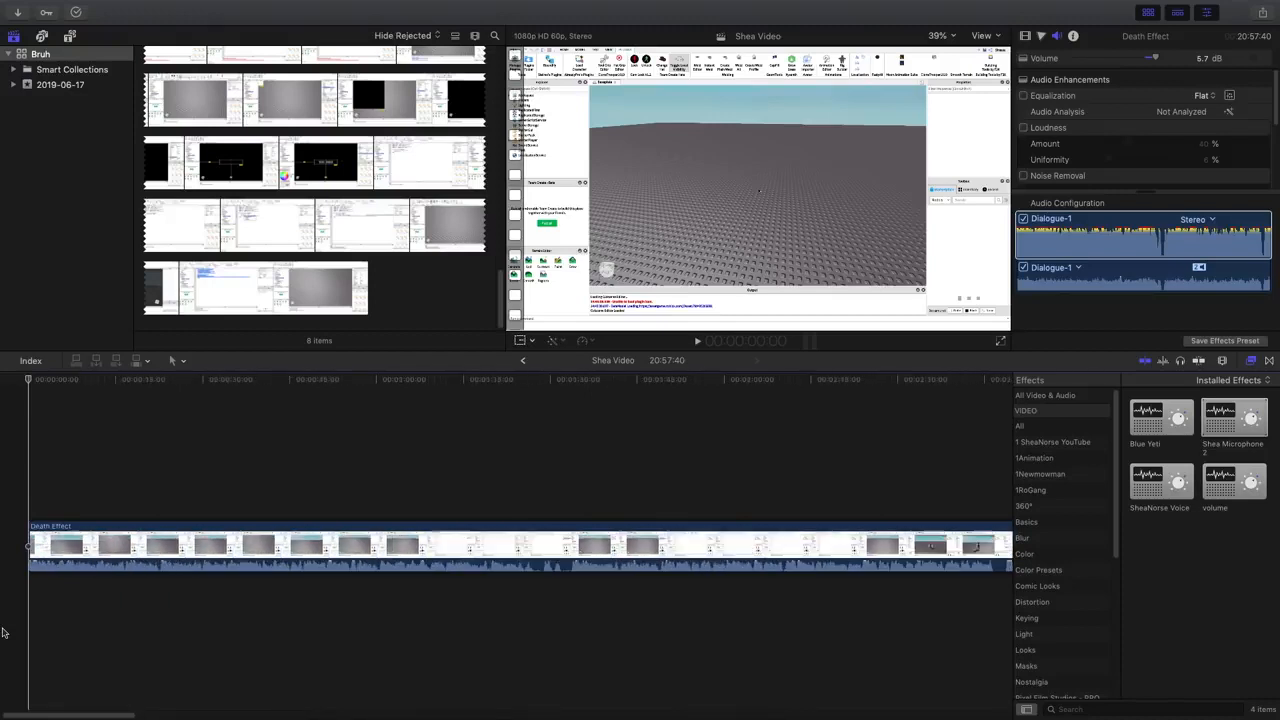
key("super+minus")
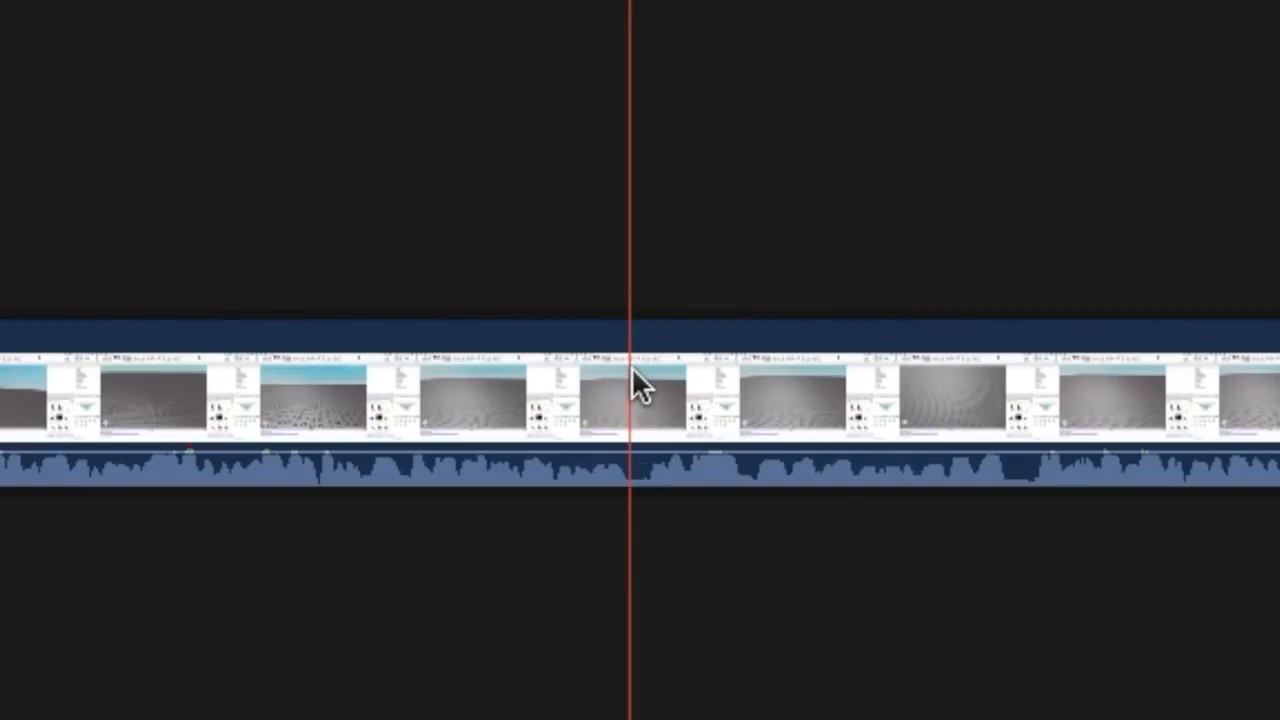
key("b")
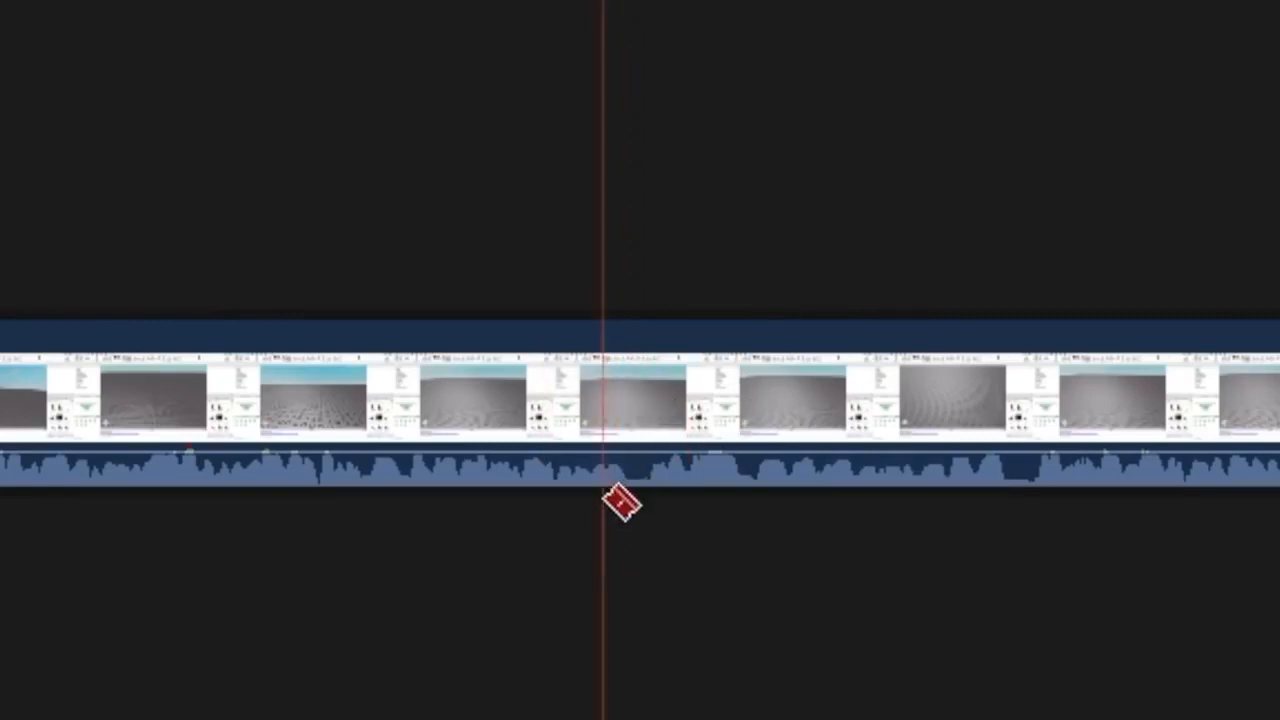
left_click(645, 412)
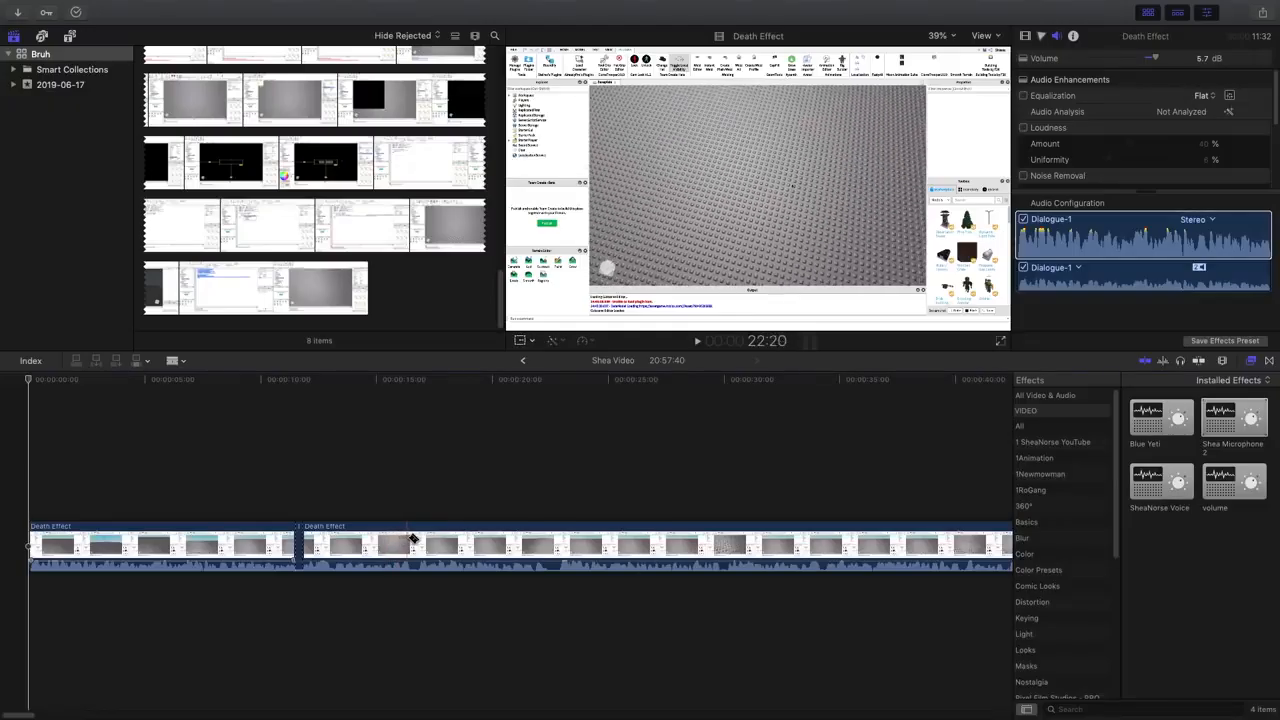
Split the Death Effect clip around the following silent gaps in the waveform, from about 16 to 34 seconds
left_click(414, 540)
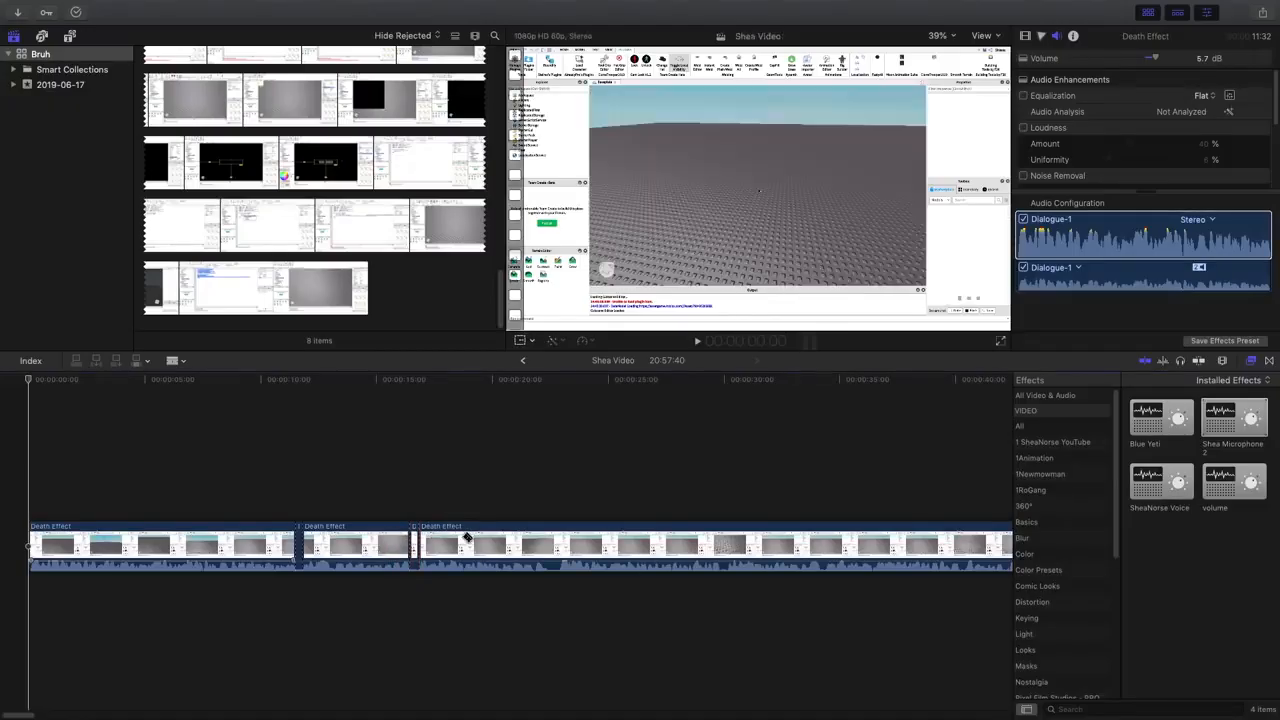
left_click(555, 541)
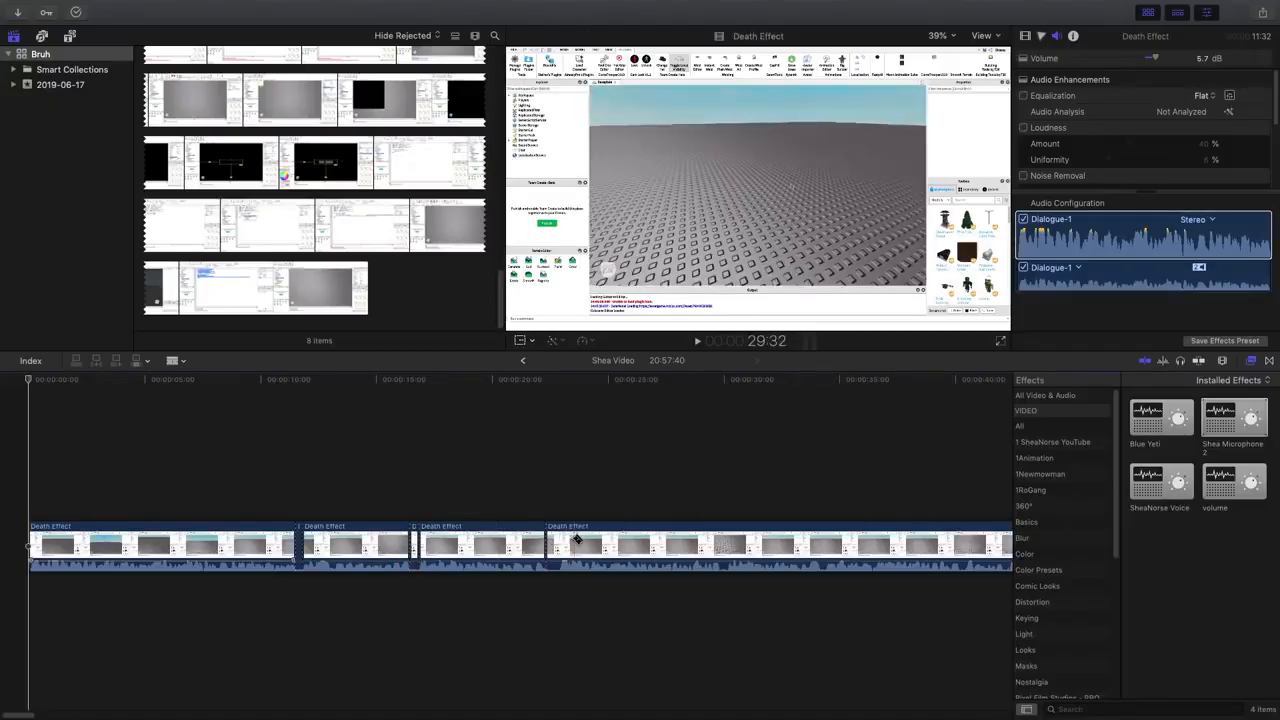
left_click(728, 544)
key("super+z")
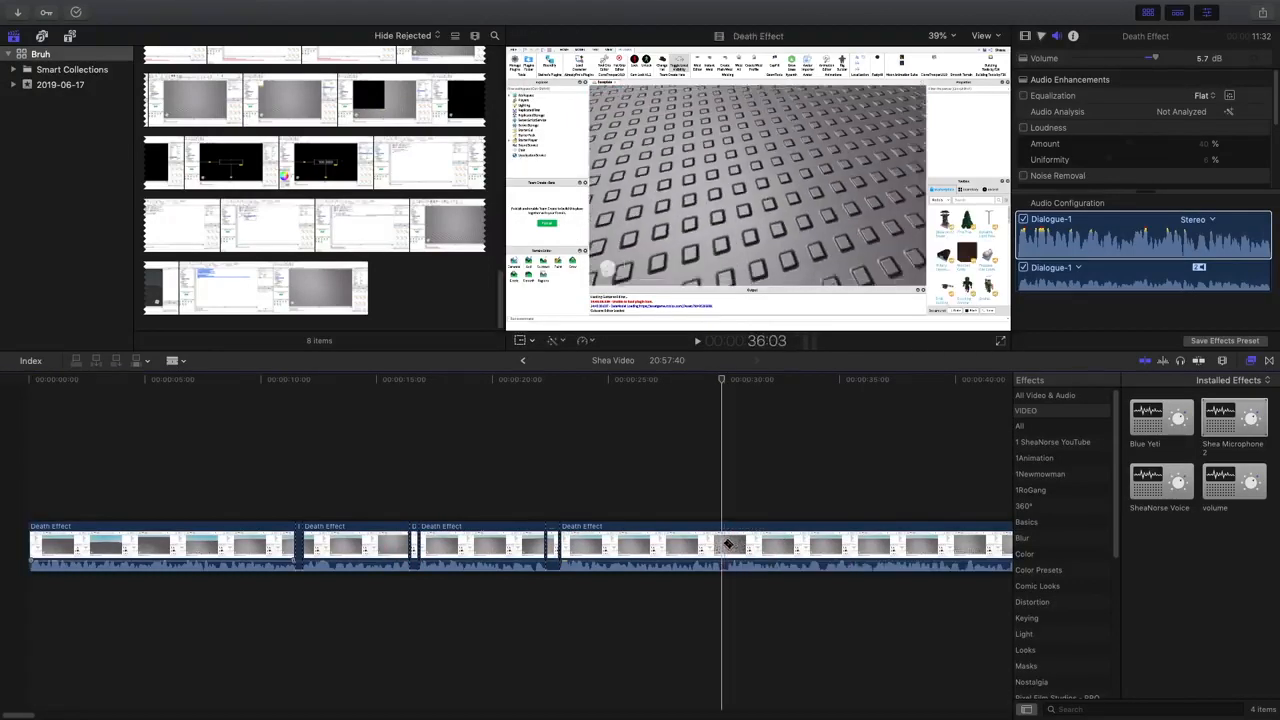
left_click(726, 544)
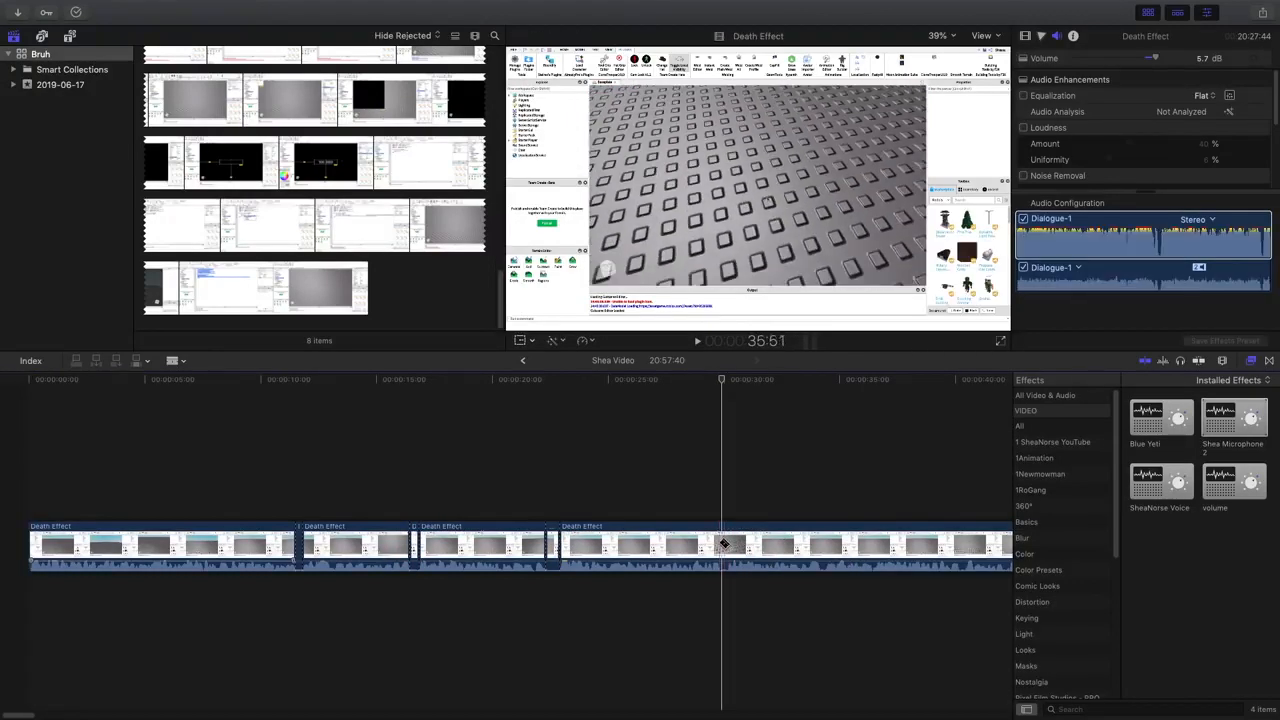
left_click(824, 541)
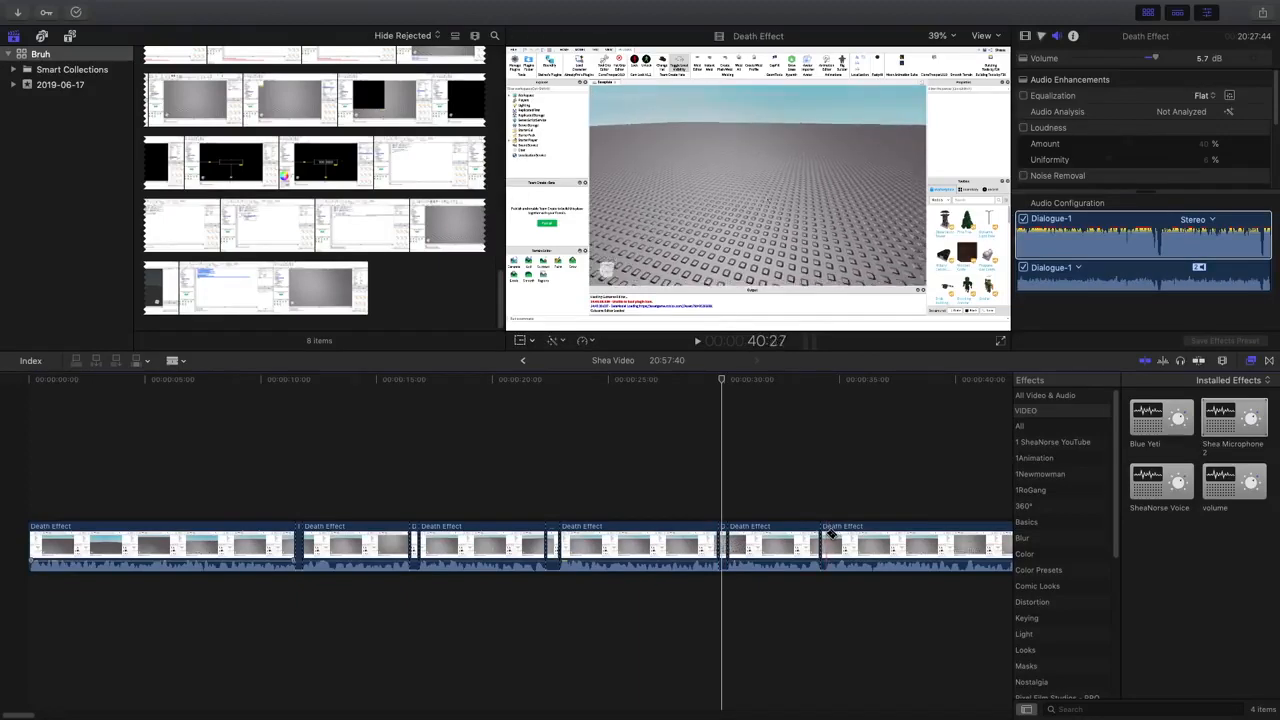
left_click(831, 534)
Undo all the splits around the silent gaps and return to the start of the Death Effect clip
key("z")
key("super+z")
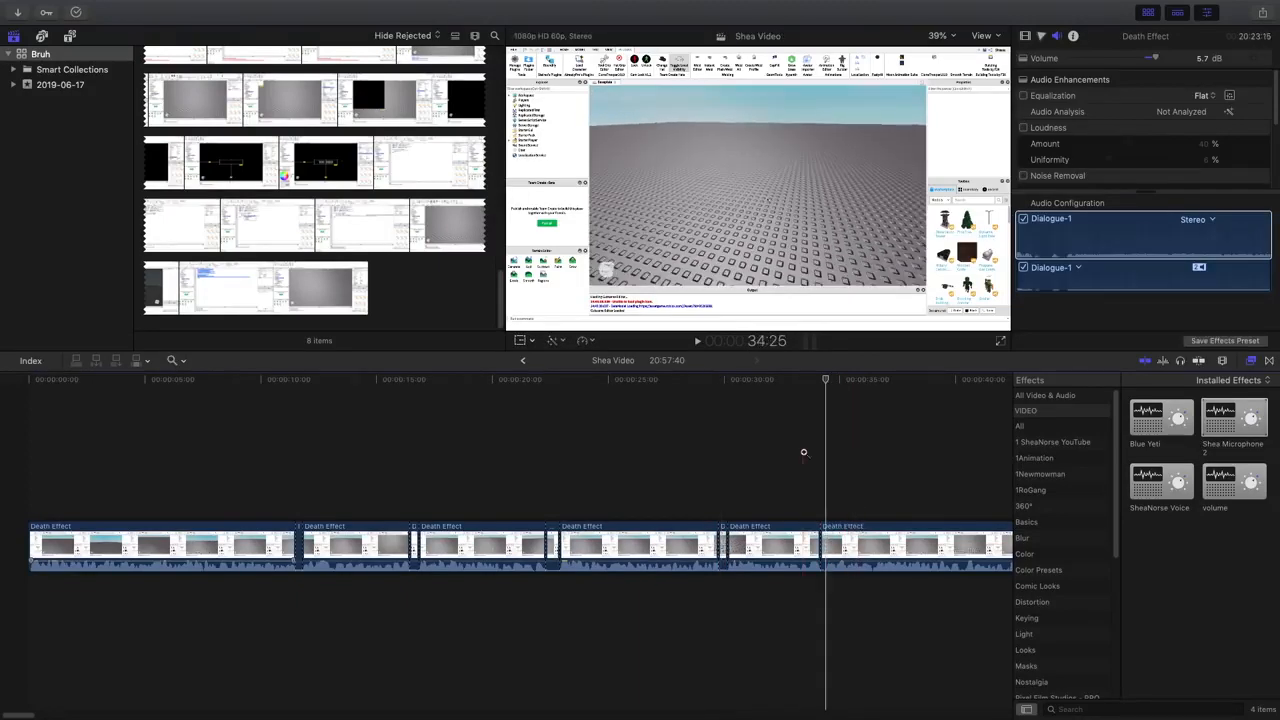
key("super+z")
key("super+z")
key("super+z")
key("super+z")
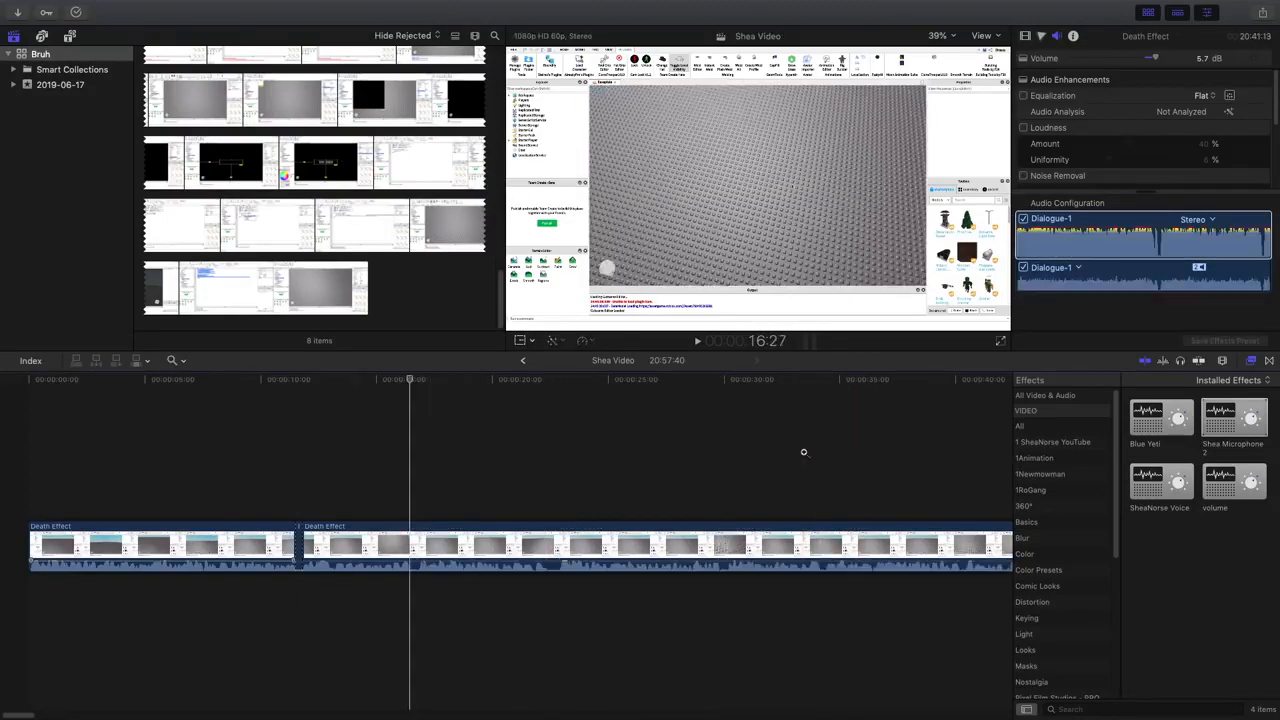
key("super+z")
key("super+z")
key("super+z")
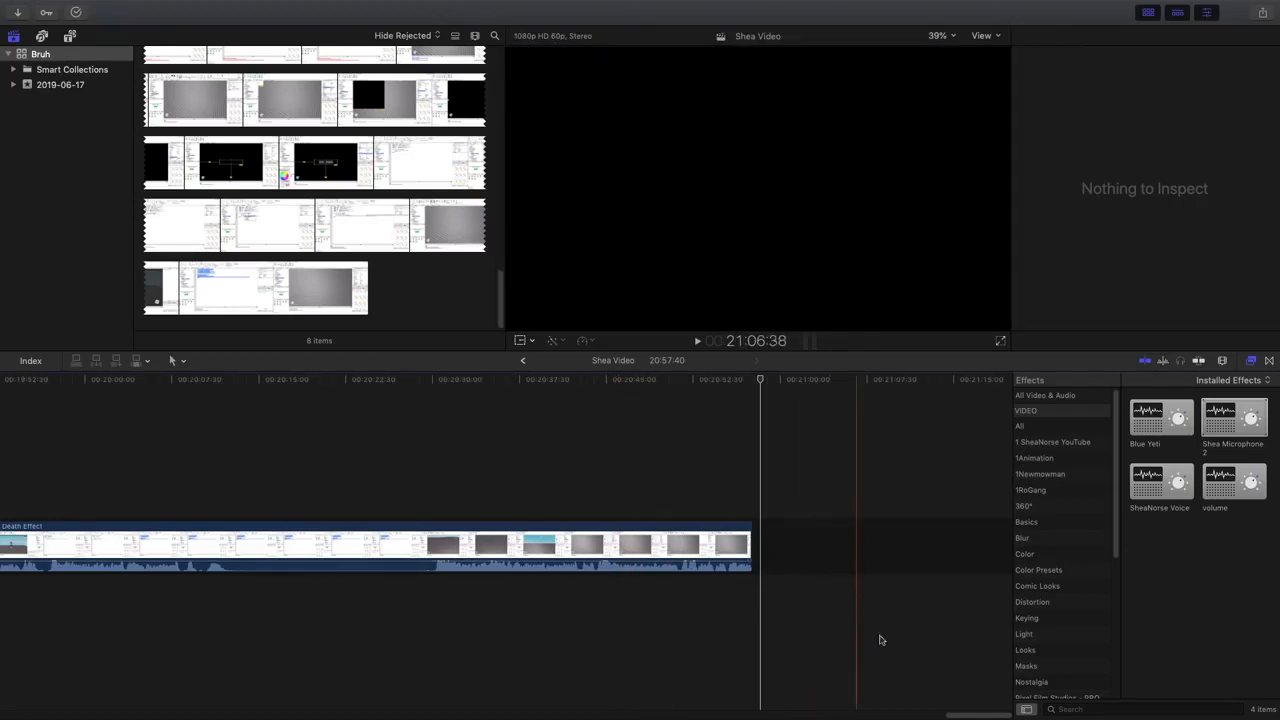
left_click_drag(975, 718, 34, 716)
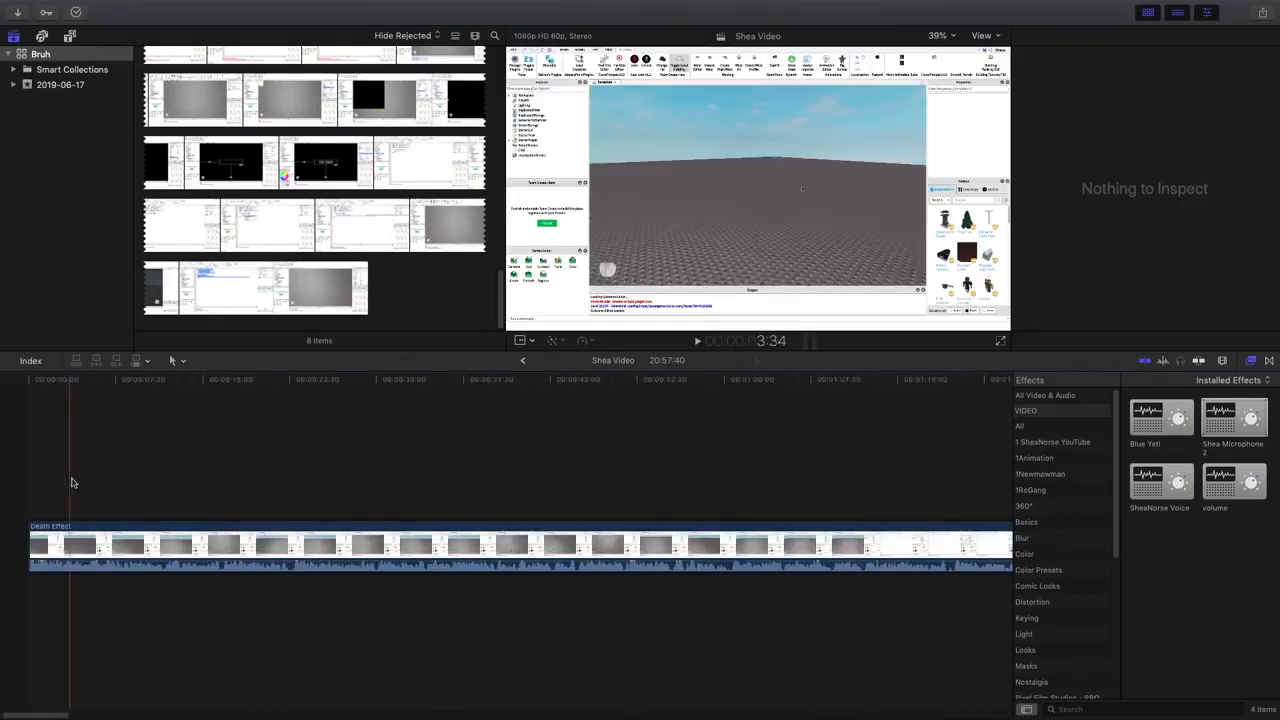
Split the Death Effect clip around the two silent gaps between about 1:27 and 1:33
key("super+minus")
key("super+minus")
key("super+equal")
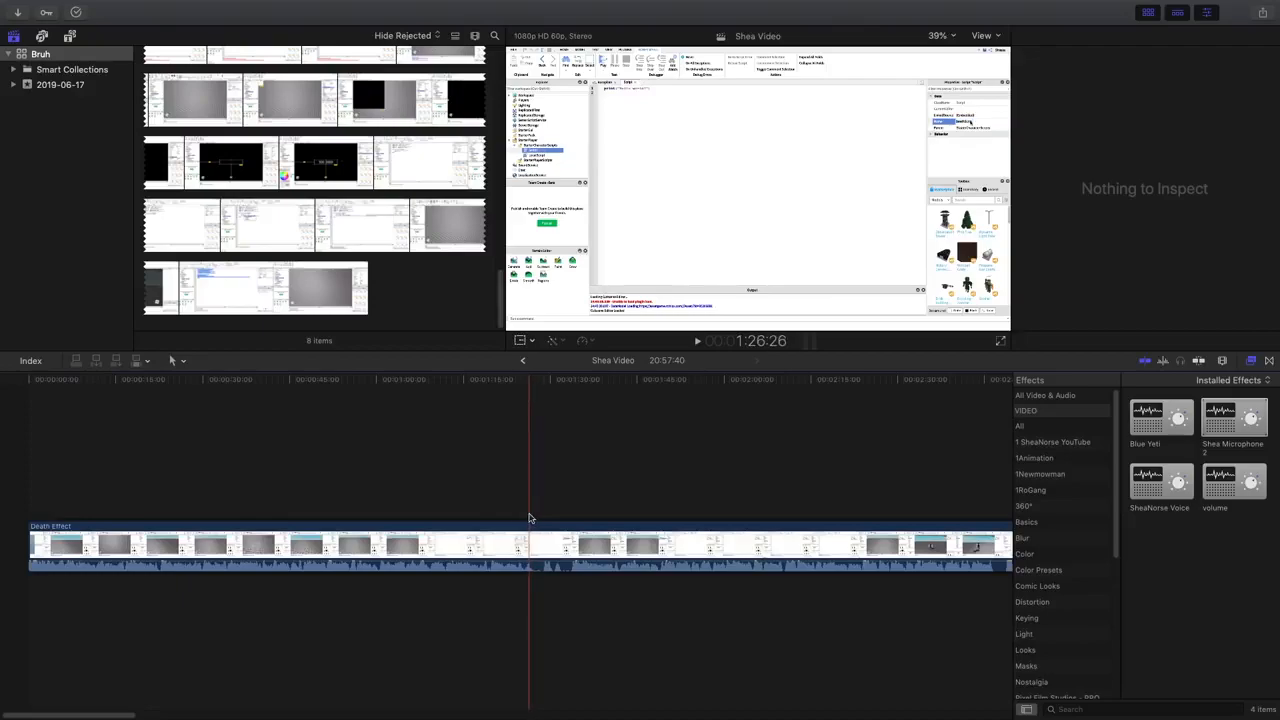
key("space")
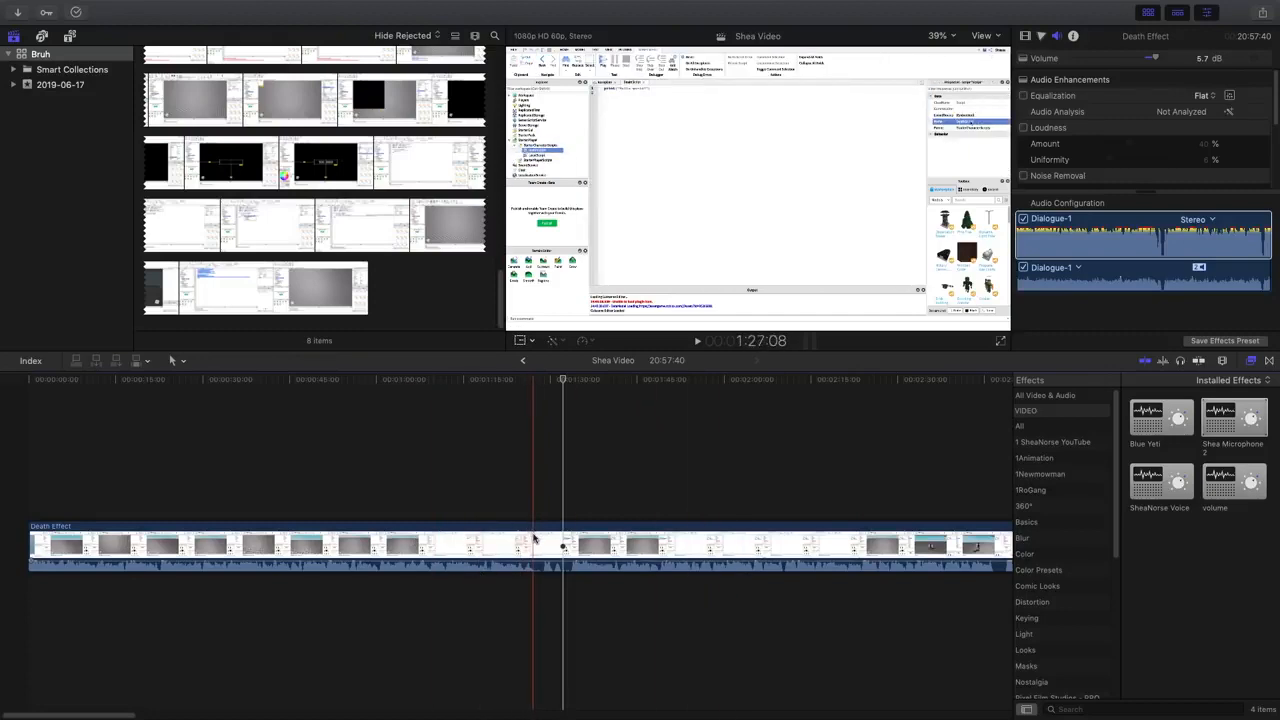
key("super+b")
key("super+b")
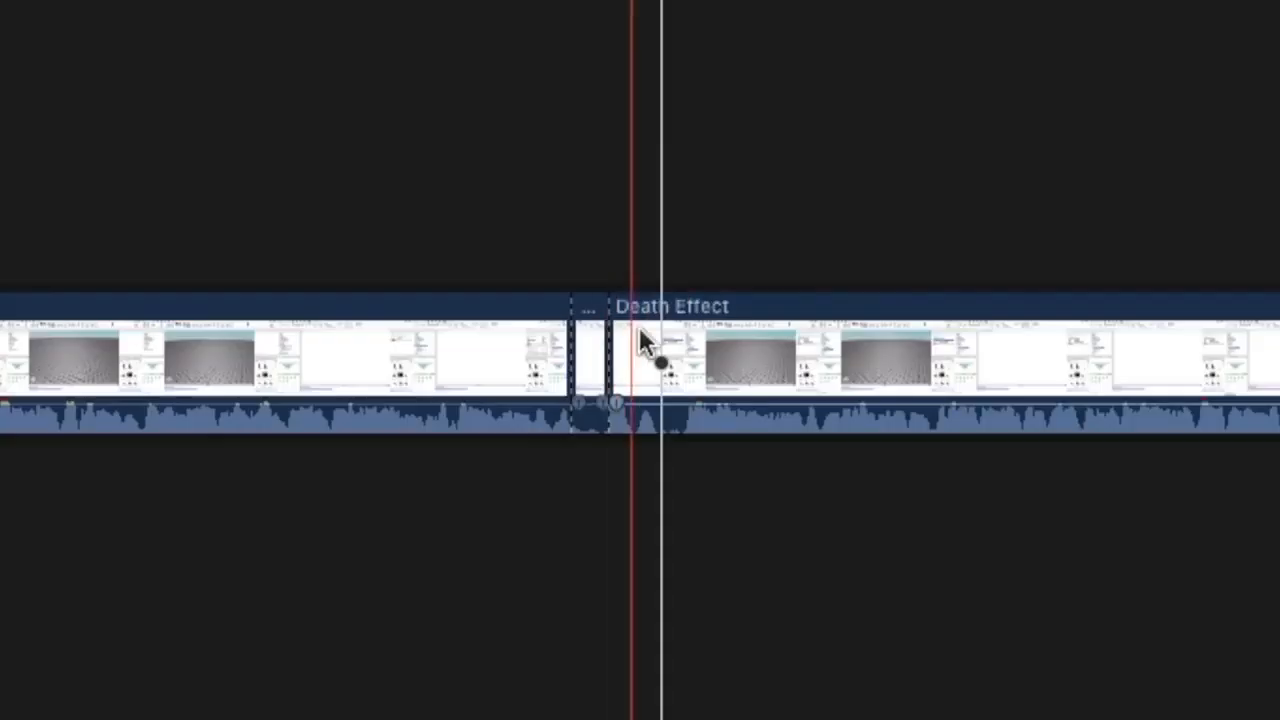
left_click(1011, 256)
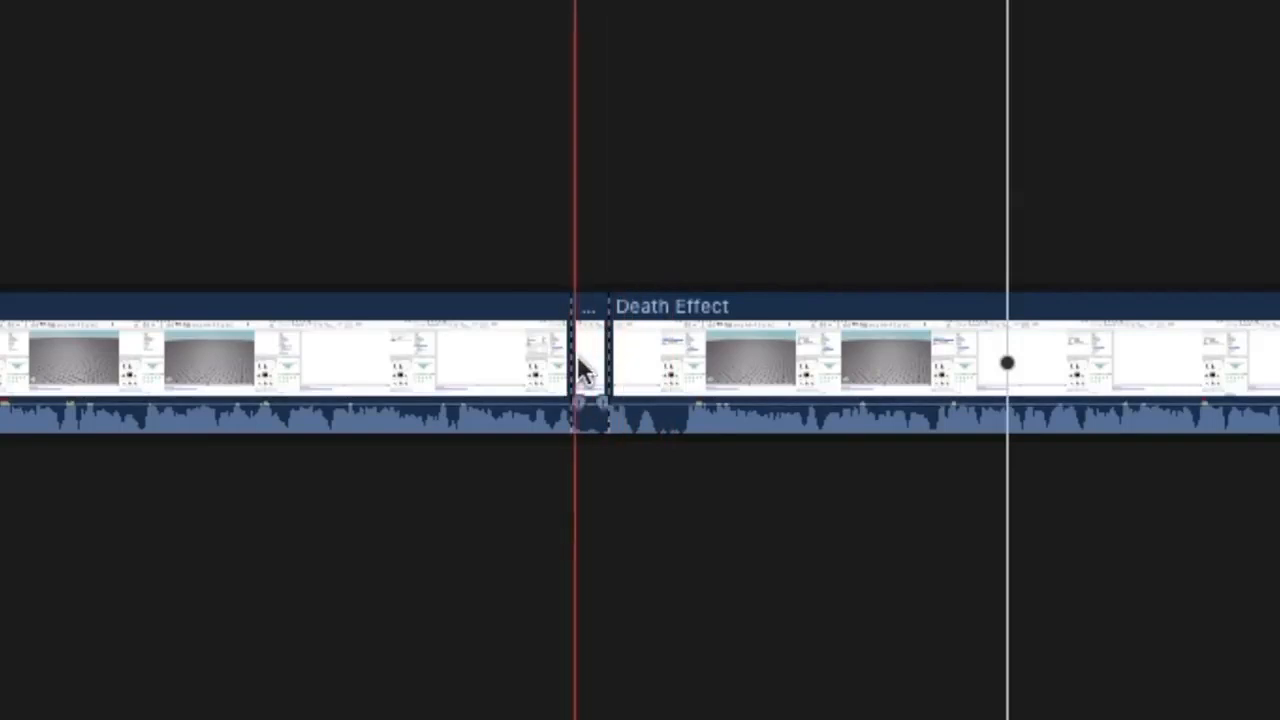
key("super+b")
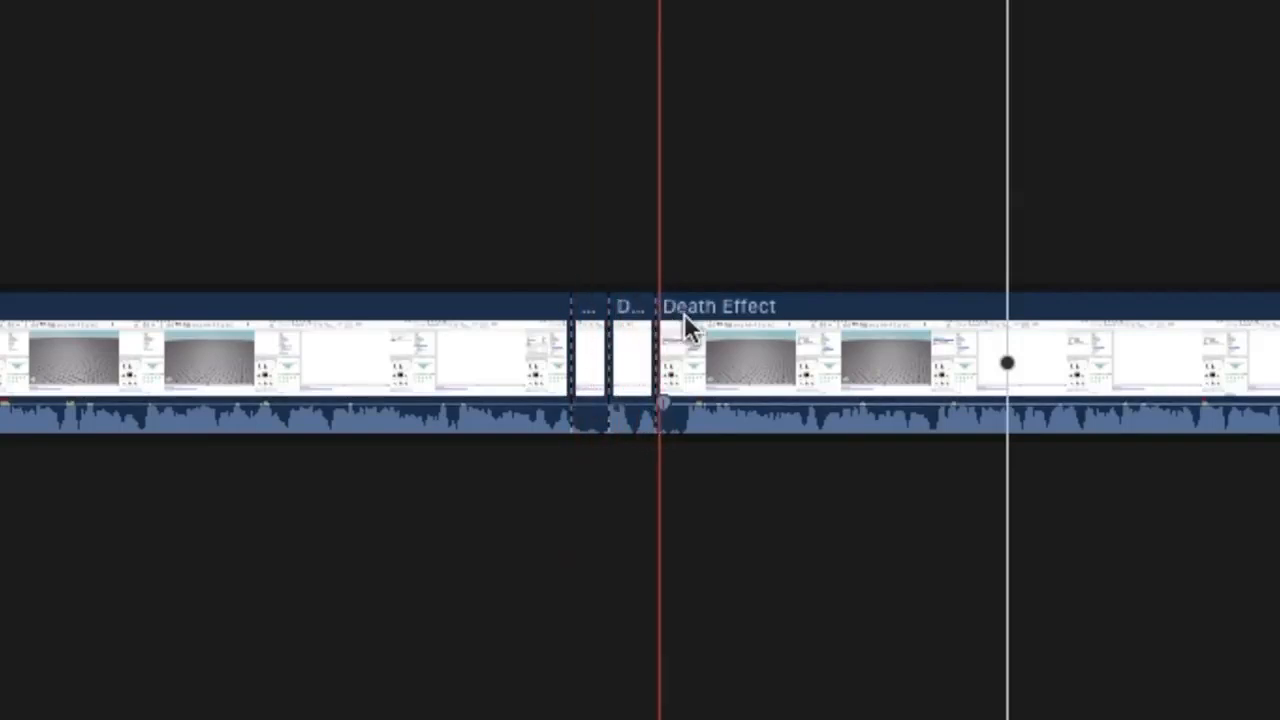
key("super+b")
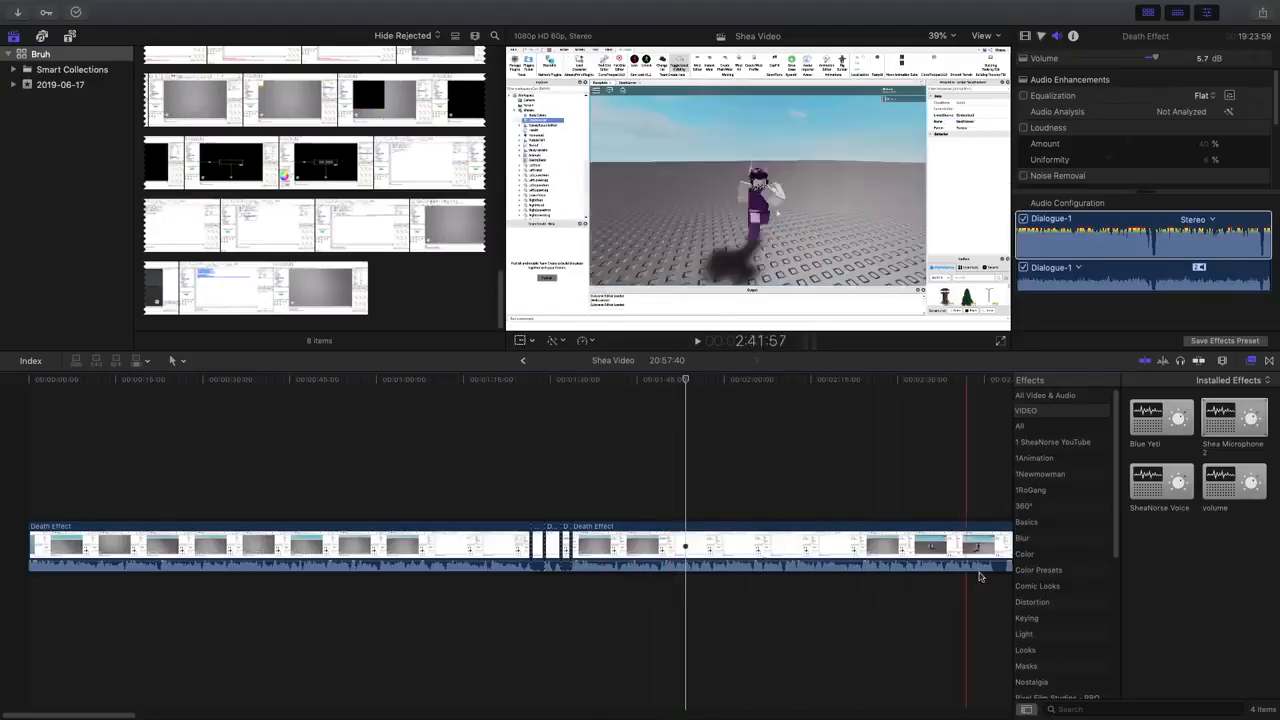
Split the Death Effect clip around the silent gaps in the waveform between about 2:46 and 3:48
scroll(540, 545, "right", 5)
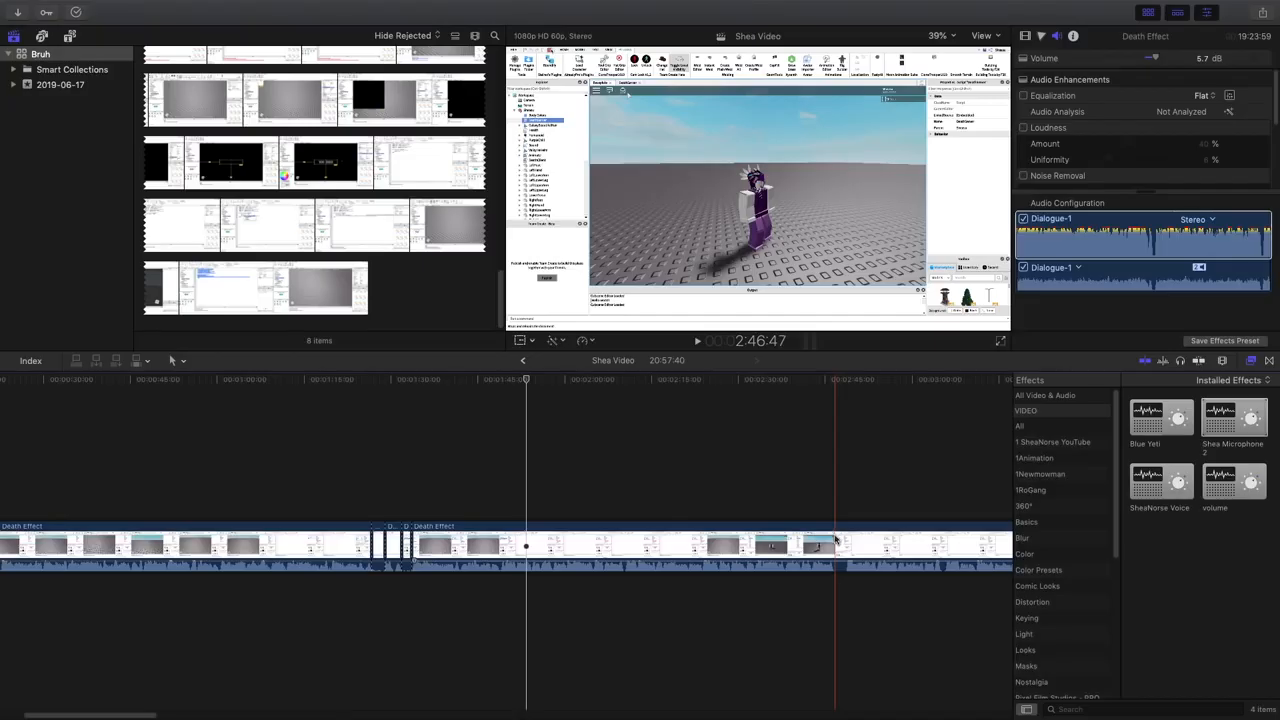
key("super+b")
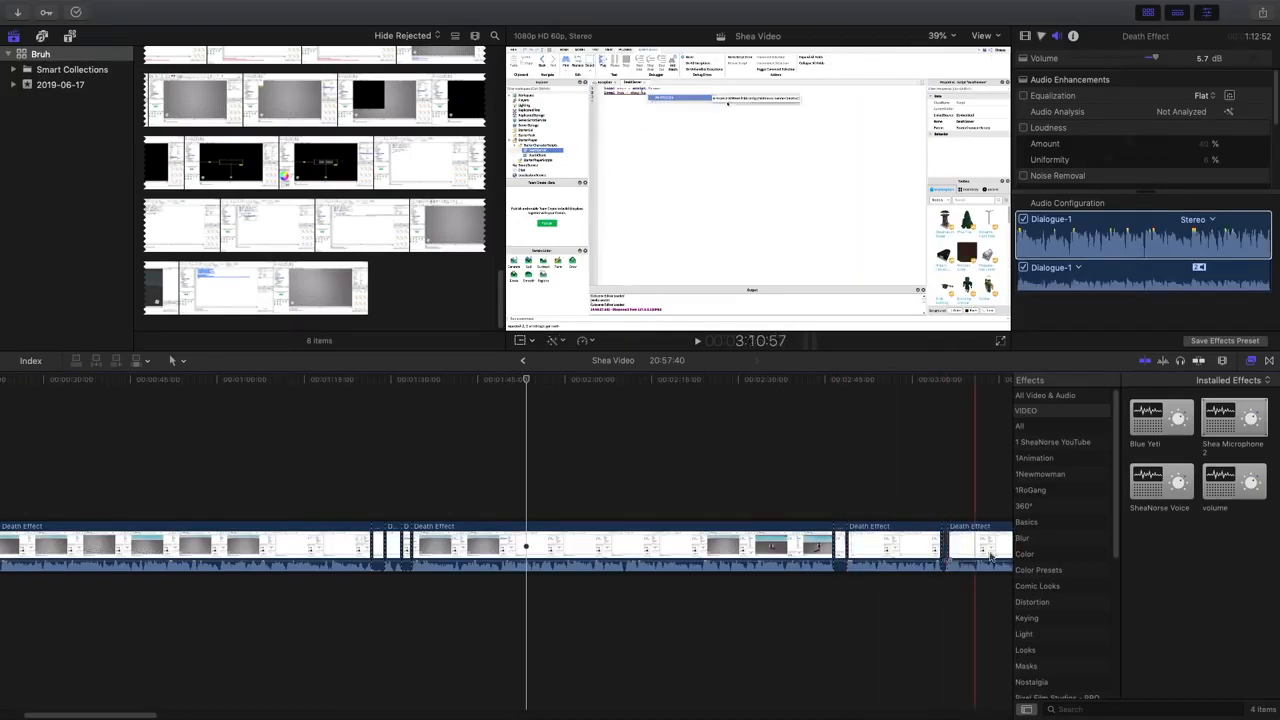
scroll(563, 547, "right", 10)
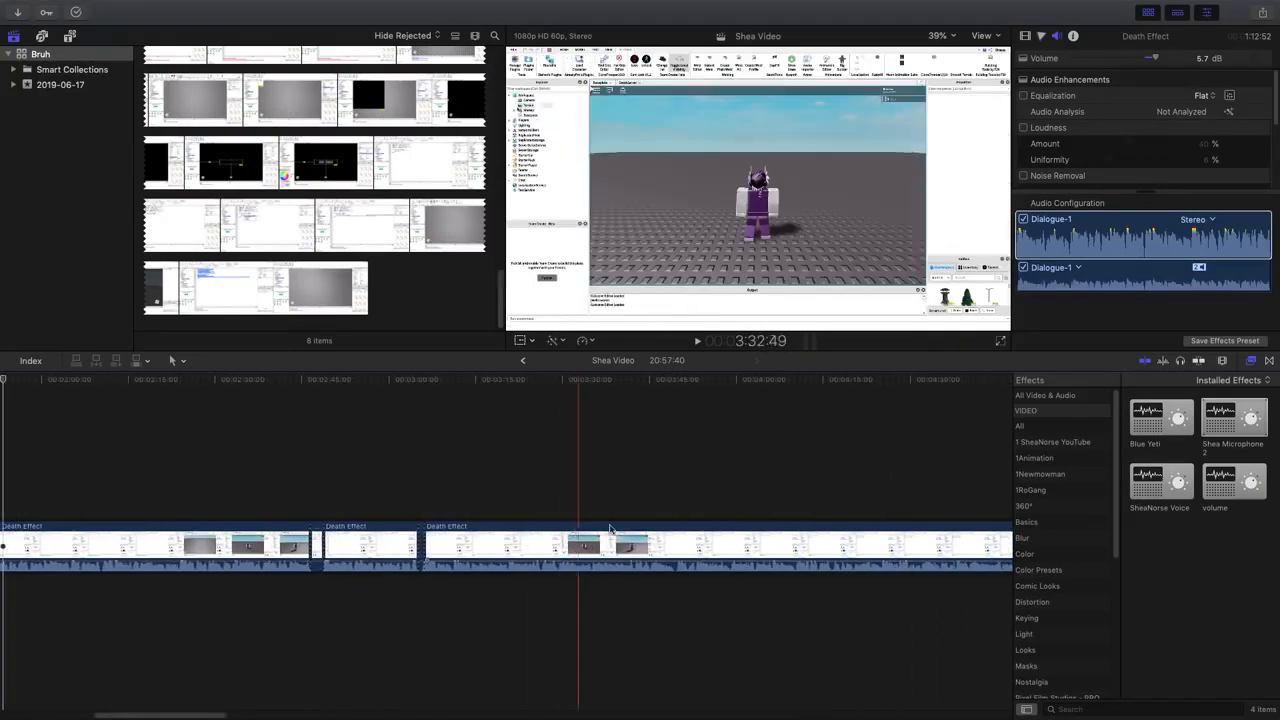
key("super+b")
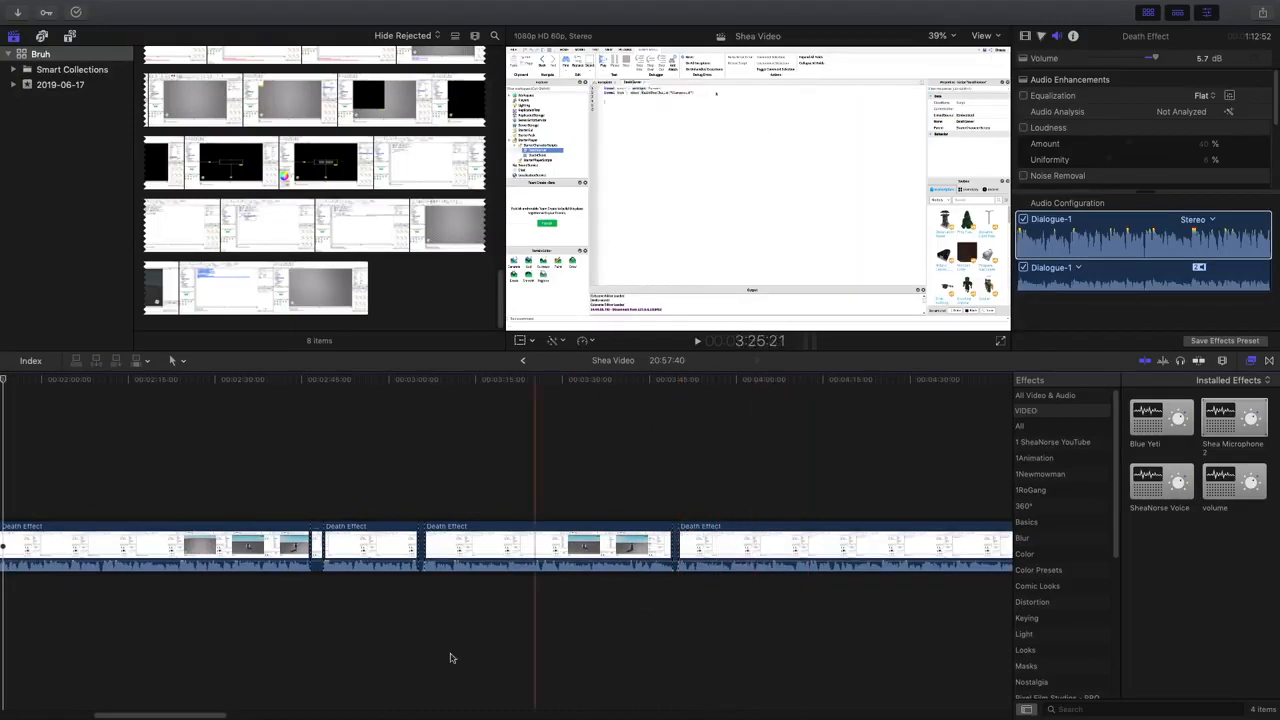
Continue splitting the clip around each silent gap in the speech, from about 3:50 to 6 minutes
left_click_drag(201, 715, 281, 714)
key("super+b")
key("super+b")
key("super+b")
key("super+b")
key("super+b")
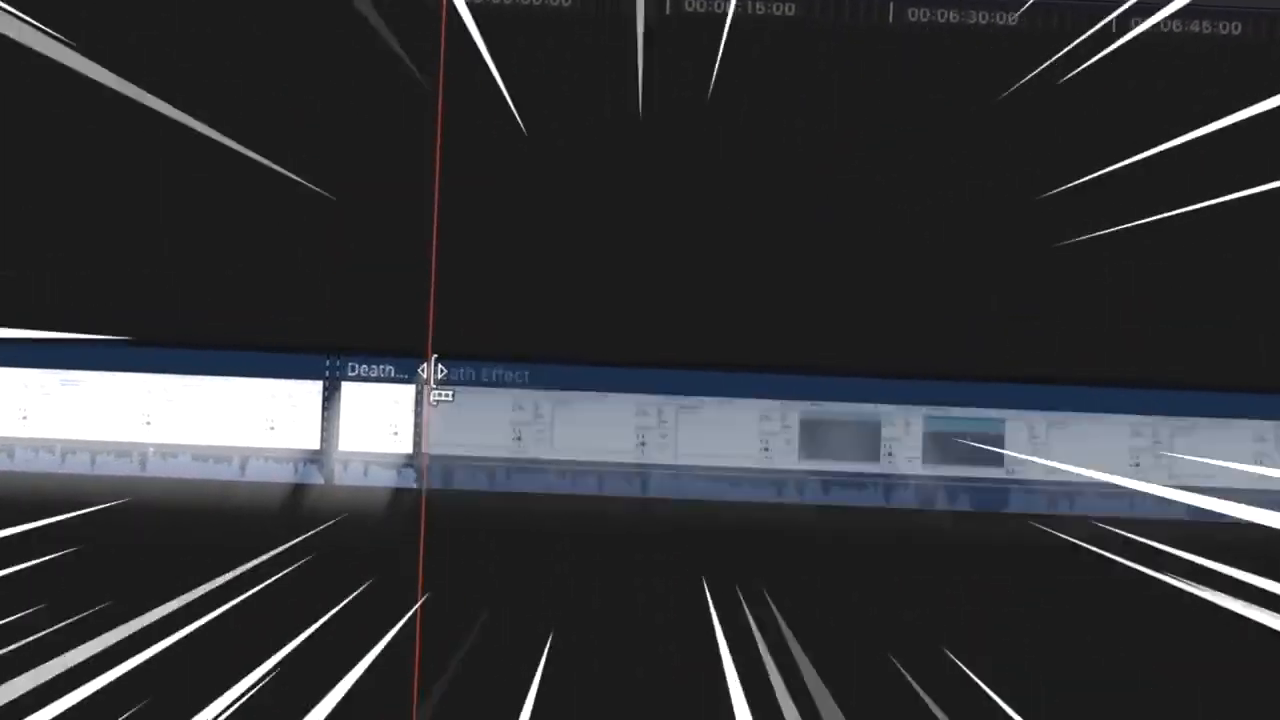
key("super+b")
key("super+b")
Split the rest of the clip around its silent gaps, up to the last one ending at about 20:30
left_click(982, 445)
key("super+b")
scroll(640, 440, "right", 10)
key("super+b")
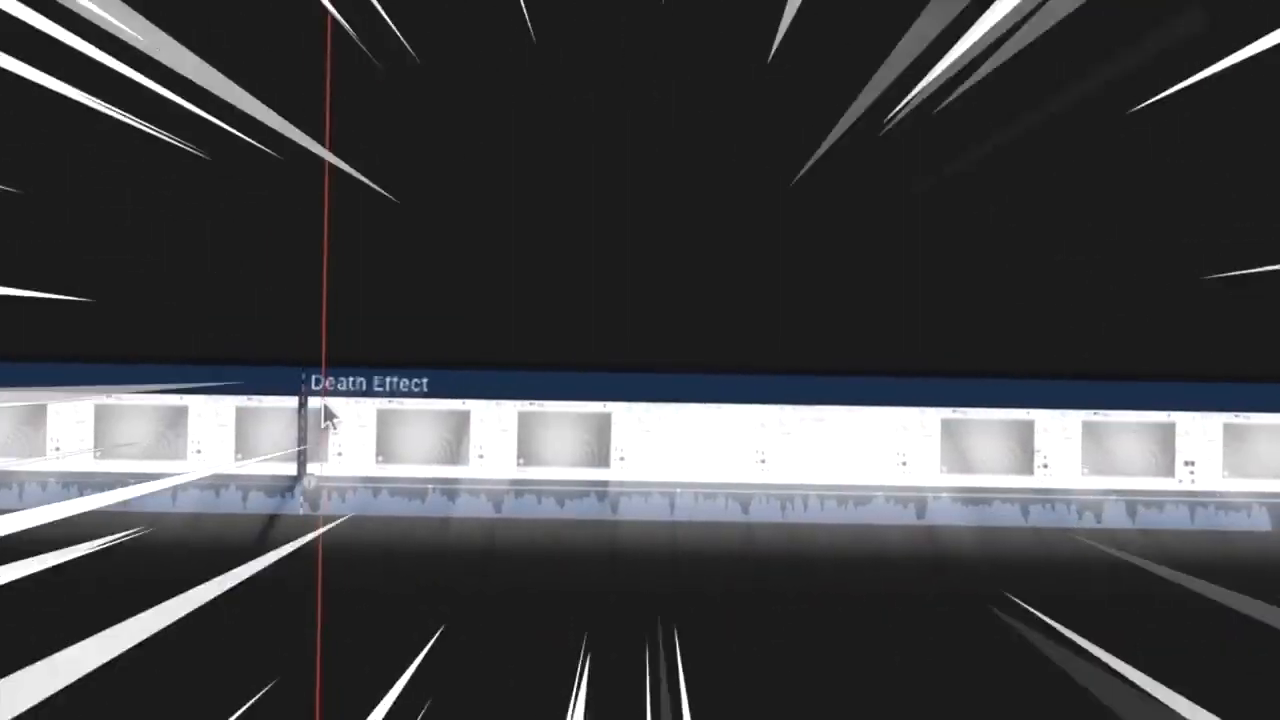
key("super+b")
key("space")
scroll(1059, 400, "right", 10)
key("super+b")
key("super+b")
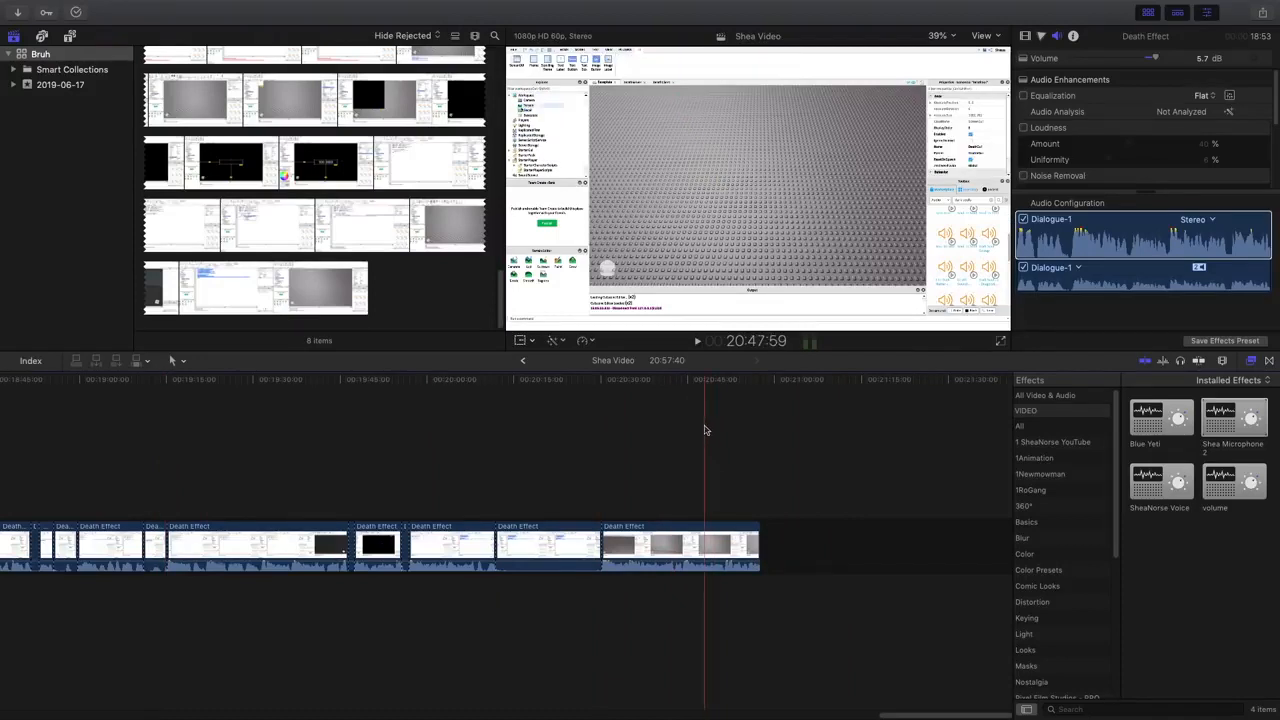
Select the segments at the end of the timeline, deselect the speech parts and delete the silent ones from about 18:50 to 20:30
left_click_drag(686, 424, 14, 546)
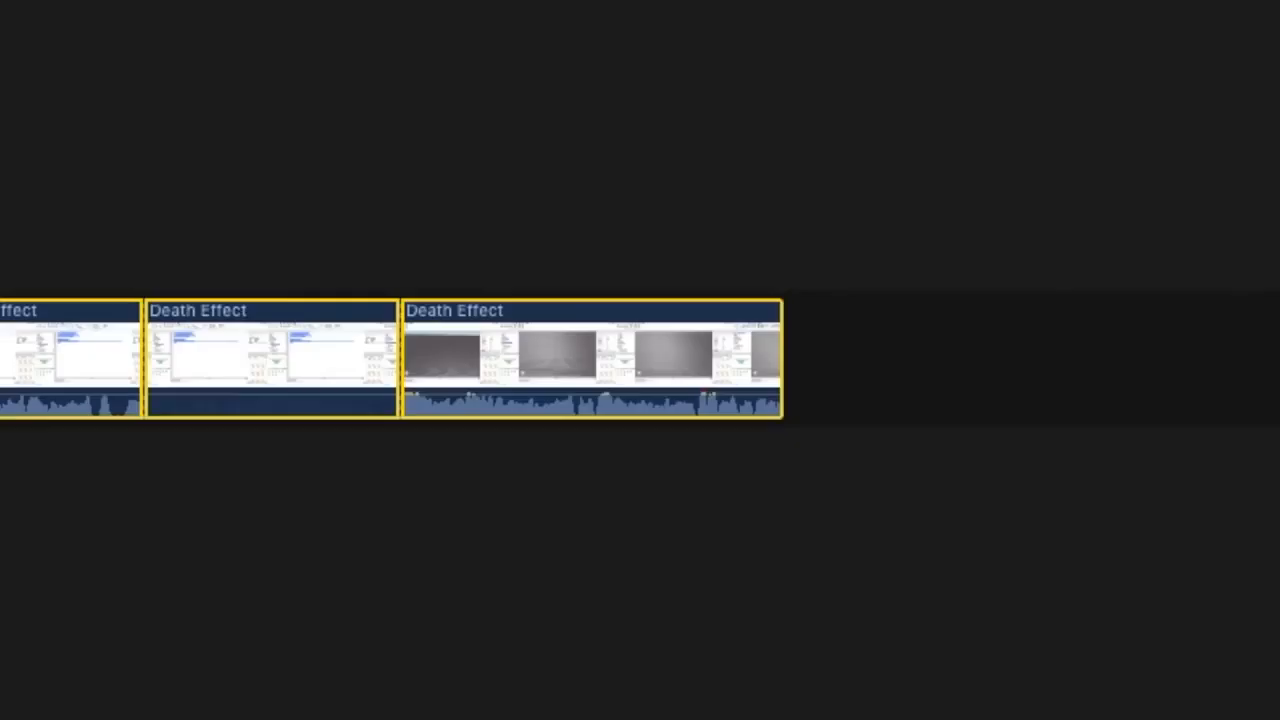
scroll(640, 358, "left", 5)
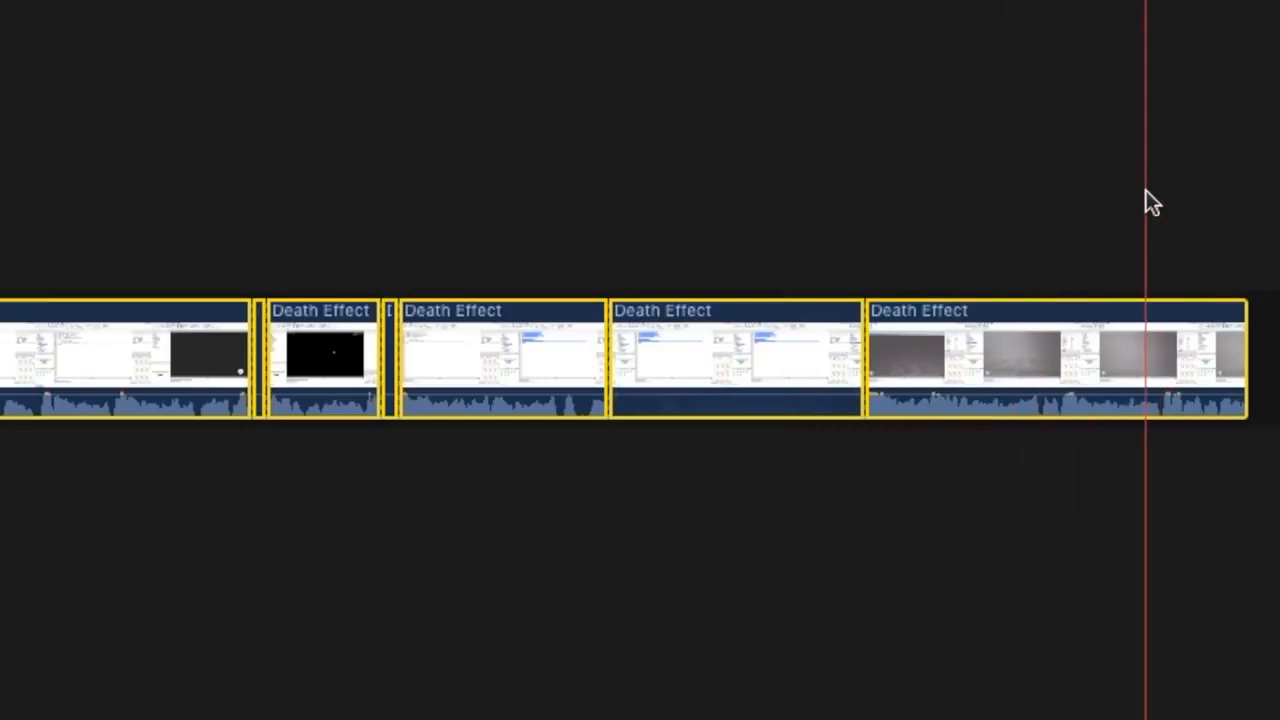
left_click(971, 312, "super")
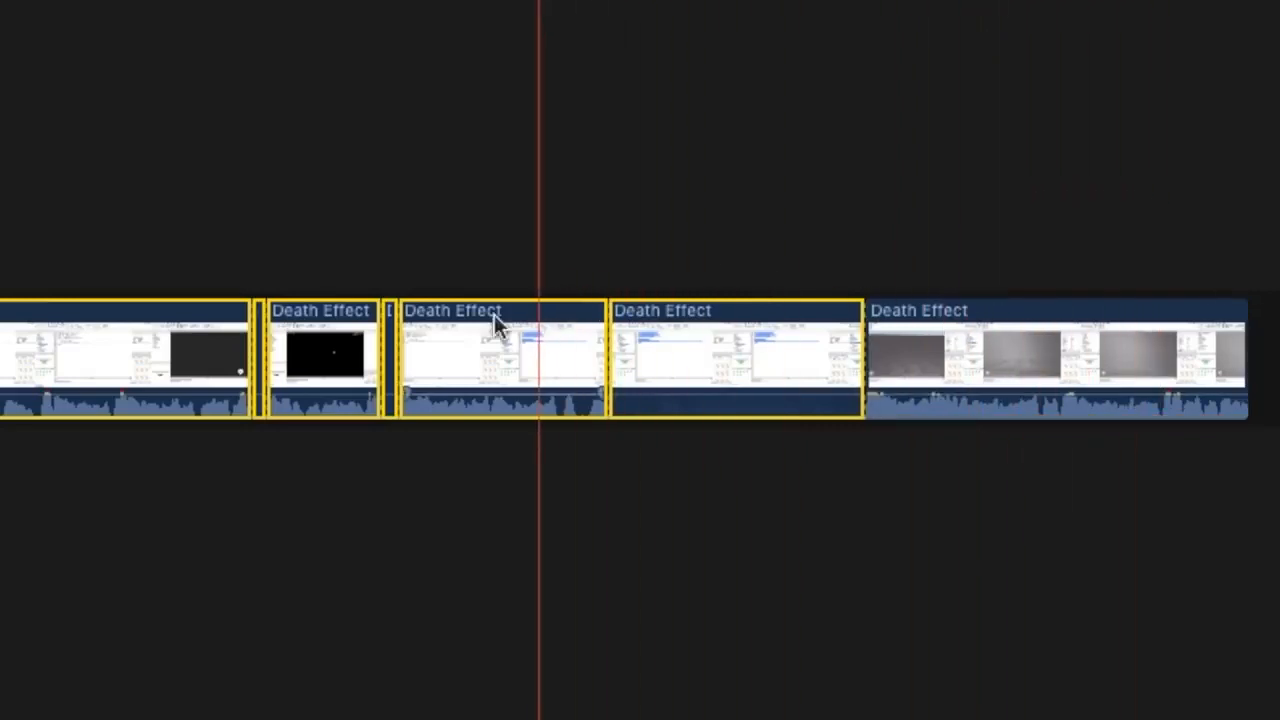
left_click(539, 325, "super")
left_click(302, 324, "super")
left_click(169, 325, "super")
scroll(169, 325, "left", 5)
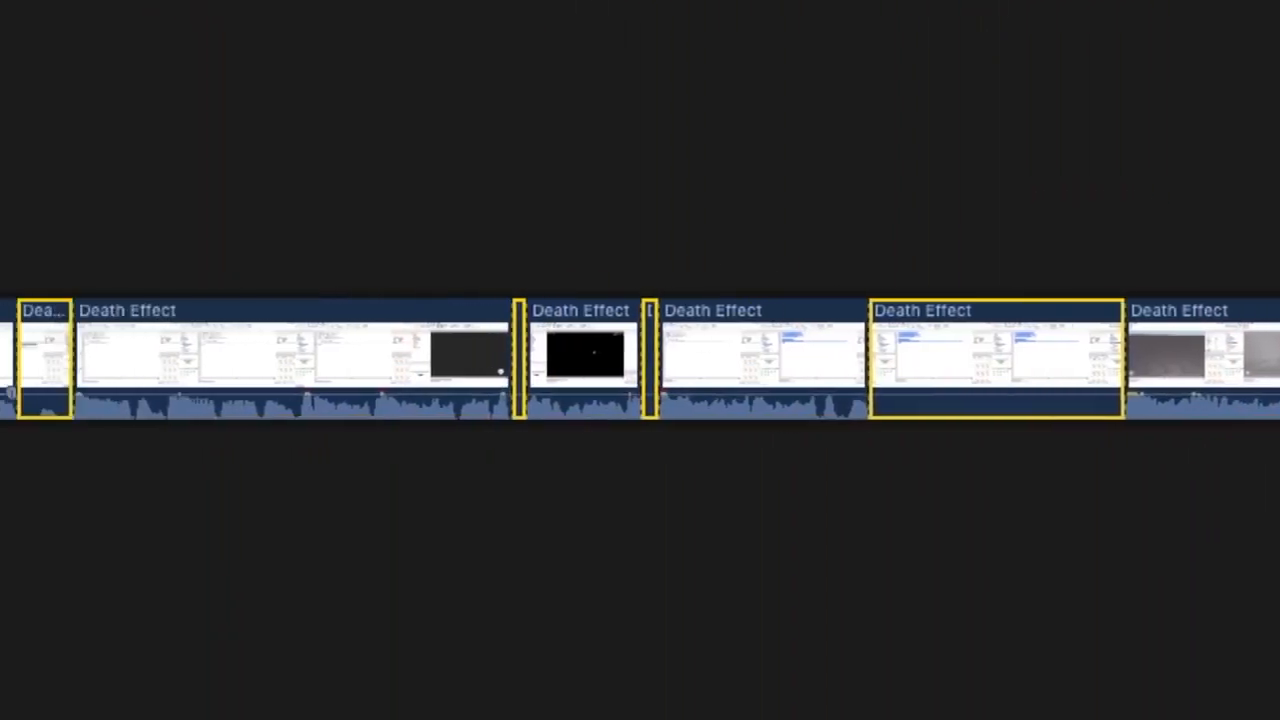
scroll(80, 323, "left", 10)
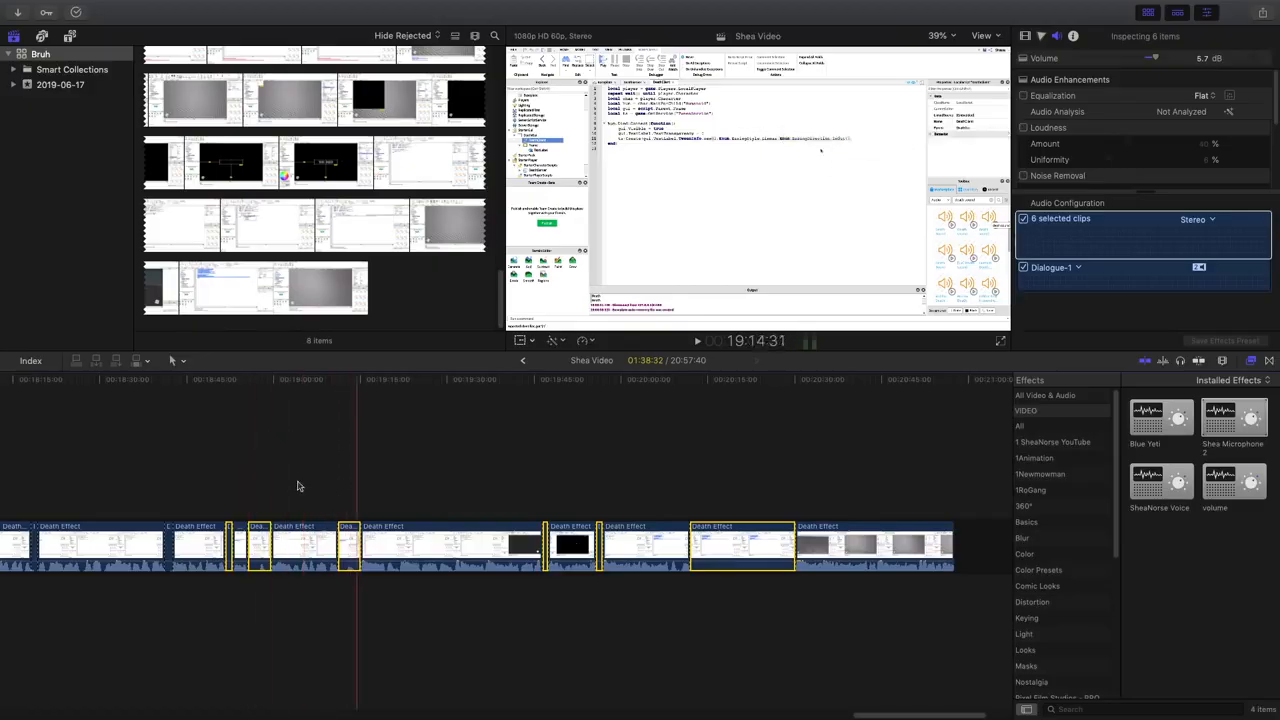
left_click(500, 443)
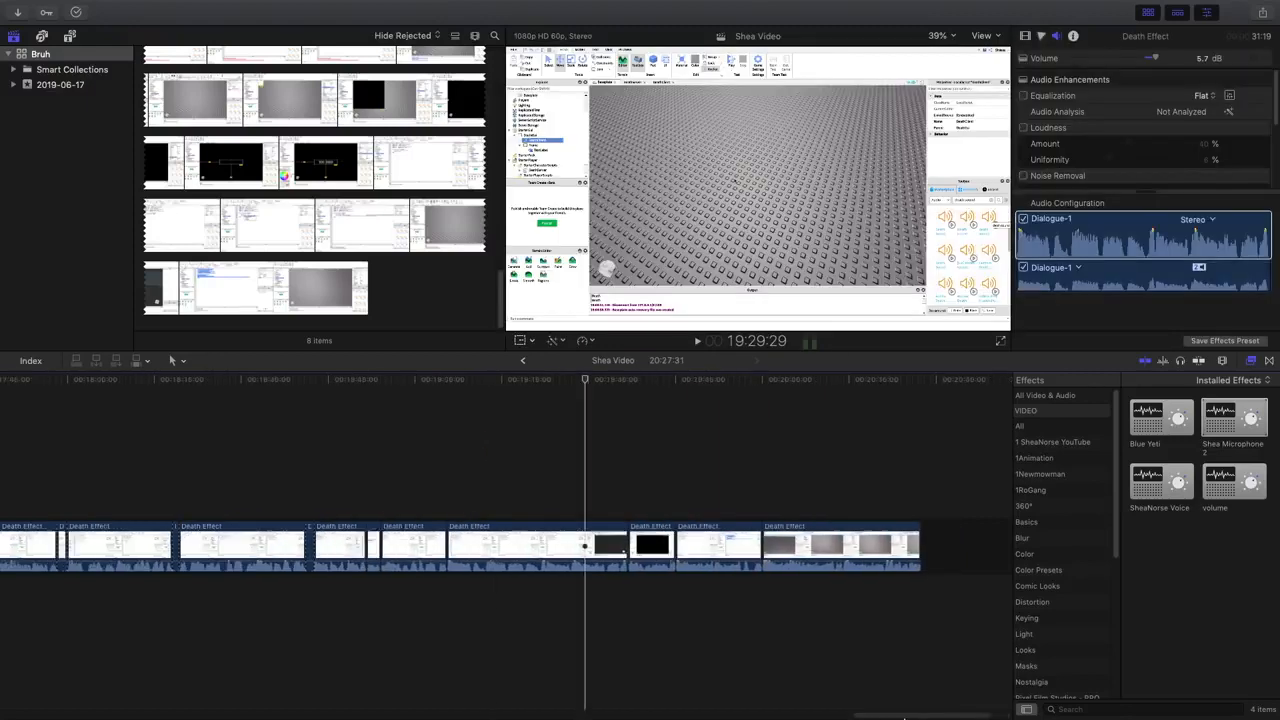
Select only the silent segments between about 16:58 and 18:42 and delete them
scroll(857, 470, "left", 10)
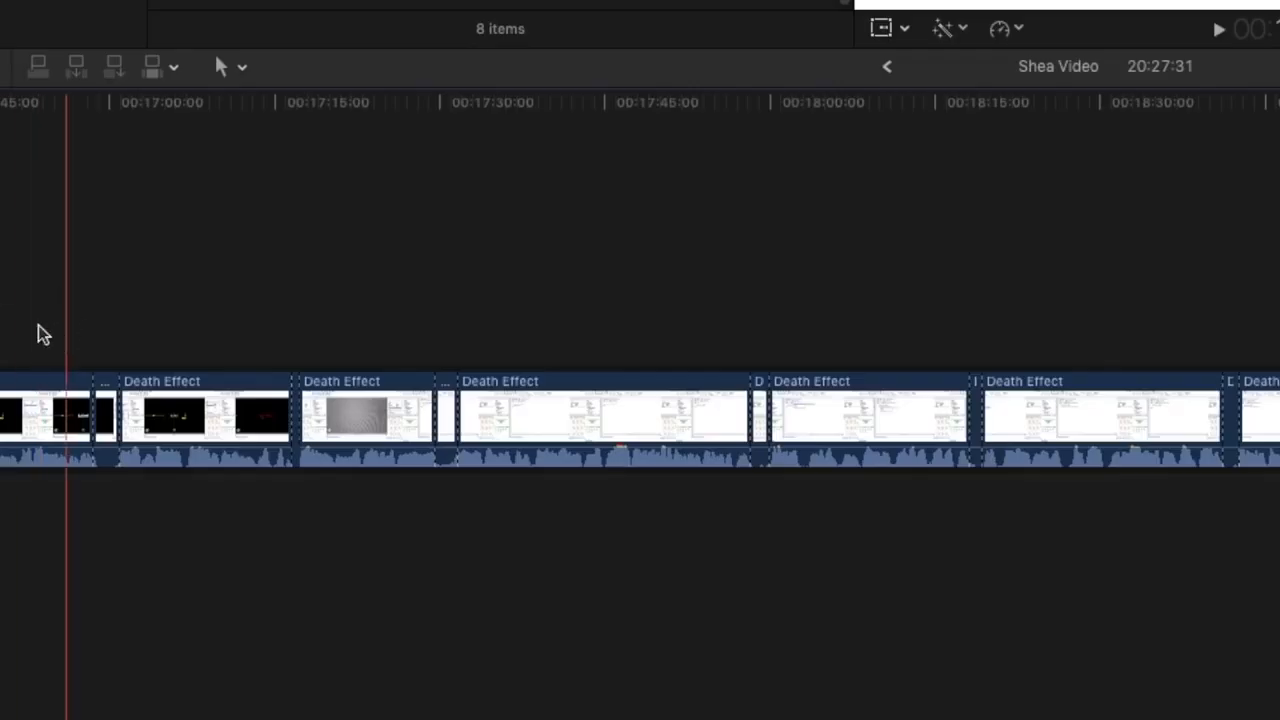
left_click_drag(43, 294, 1279, 575)
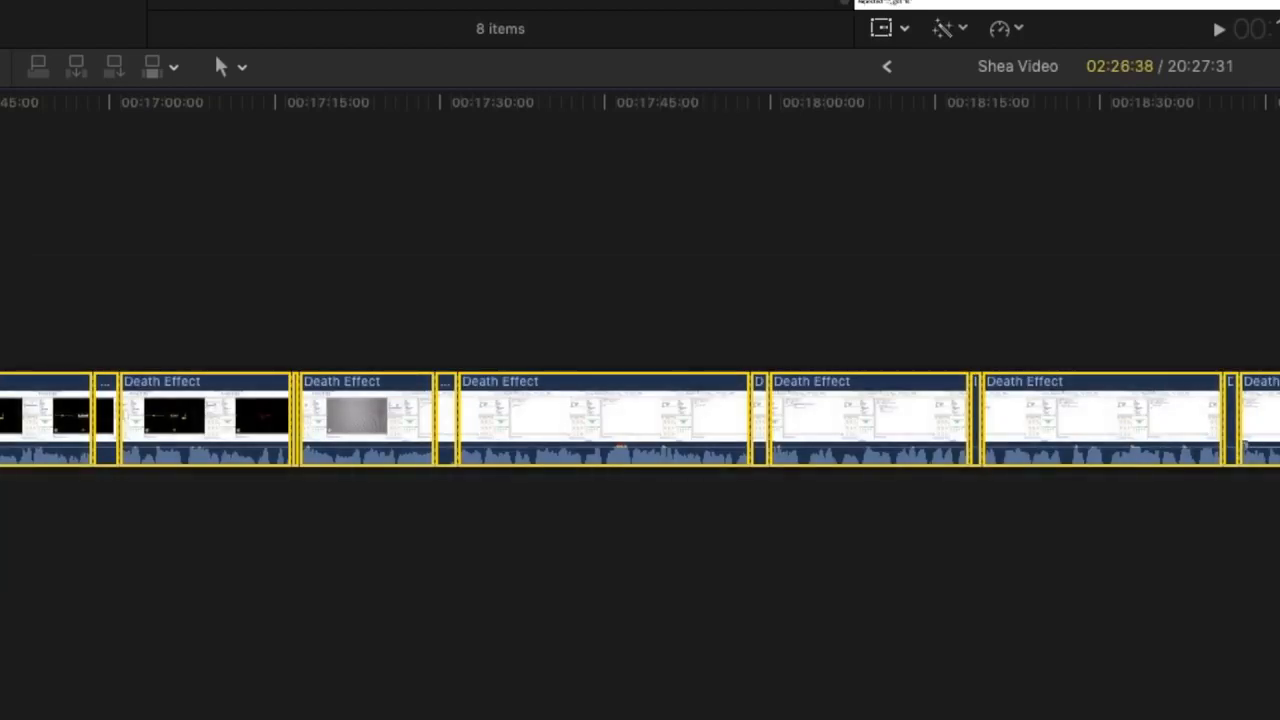
left_click(1086, 396, "super")
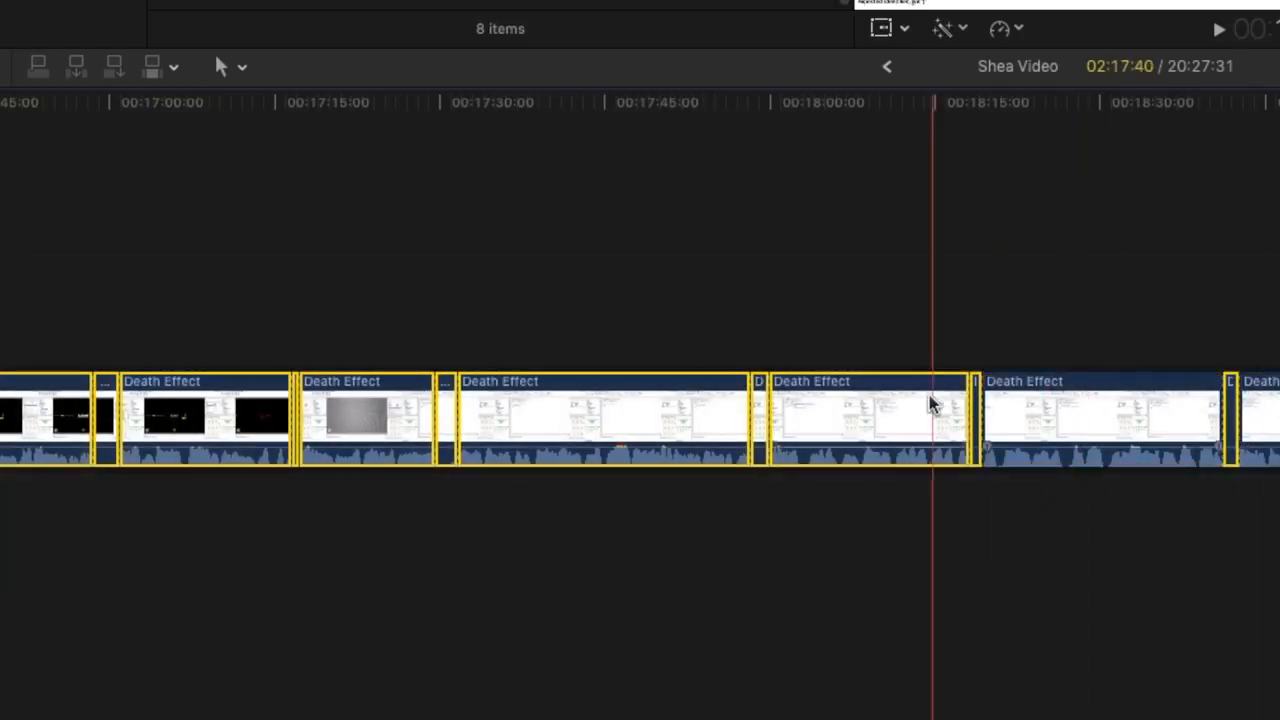
left_click(858, 402, "super")
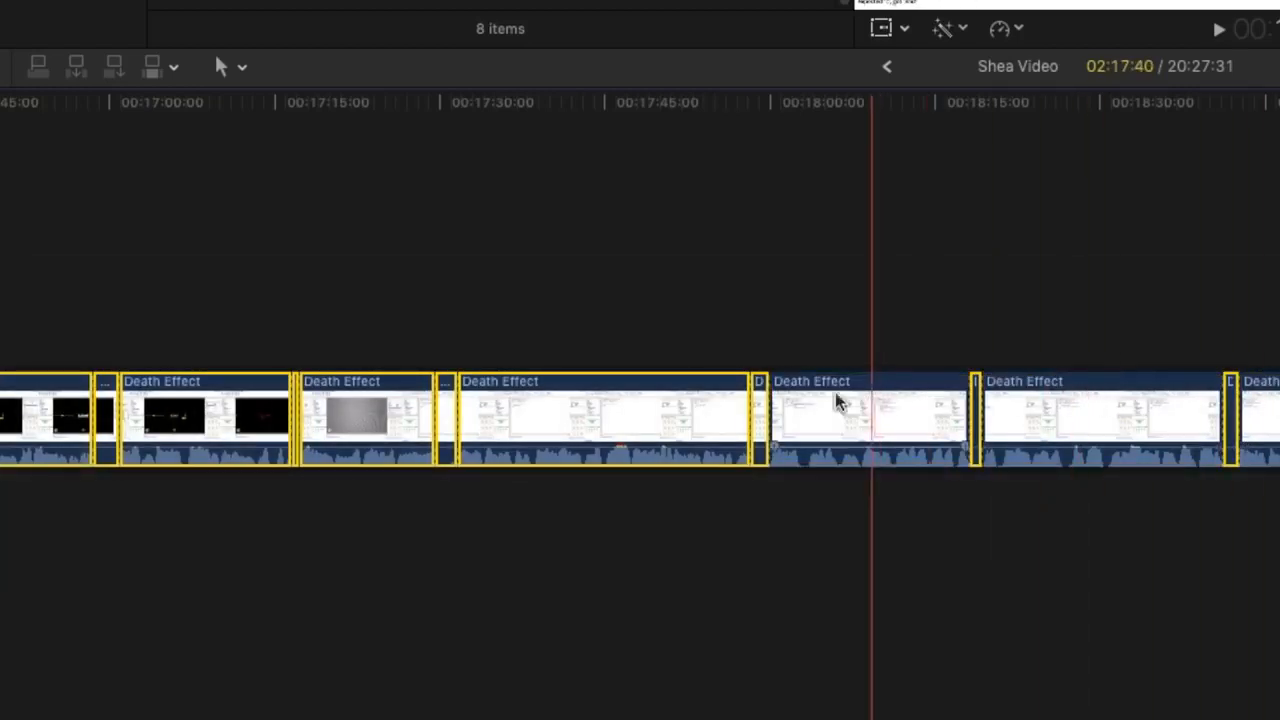
left_click(503, 408, "super")
left_click(362, 404, "super")
left_click(227, 403, "super")
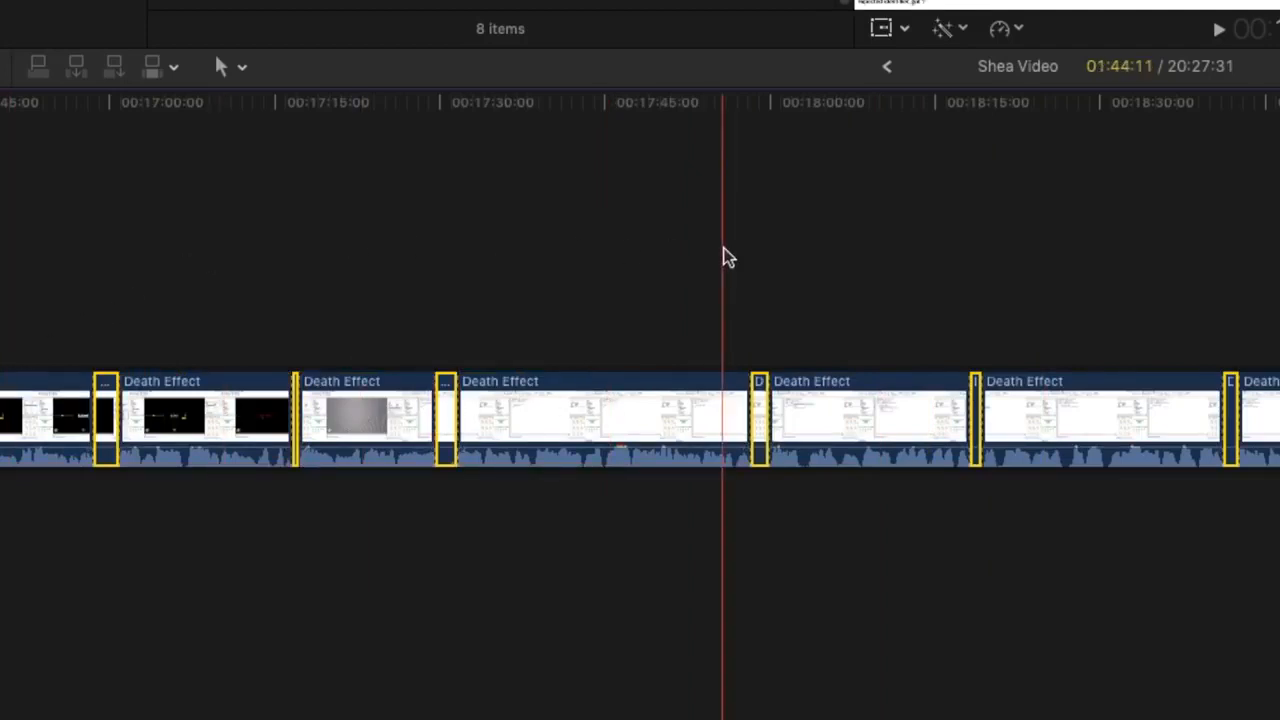
key("Delete")
Delete the silent segments between about 15:25 and 16:25, keeping the speech segments around them
scroll(640, 285, "left", 13)
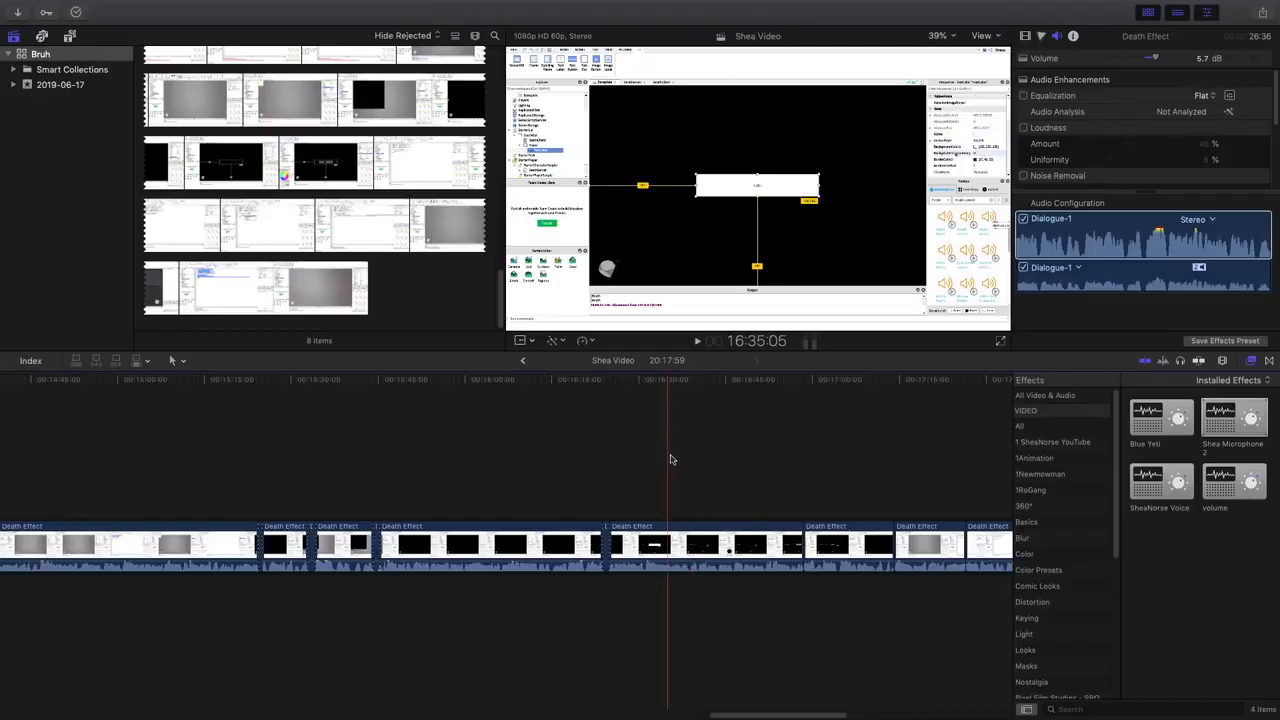
left_click_drag(670, 459, 262, 650)
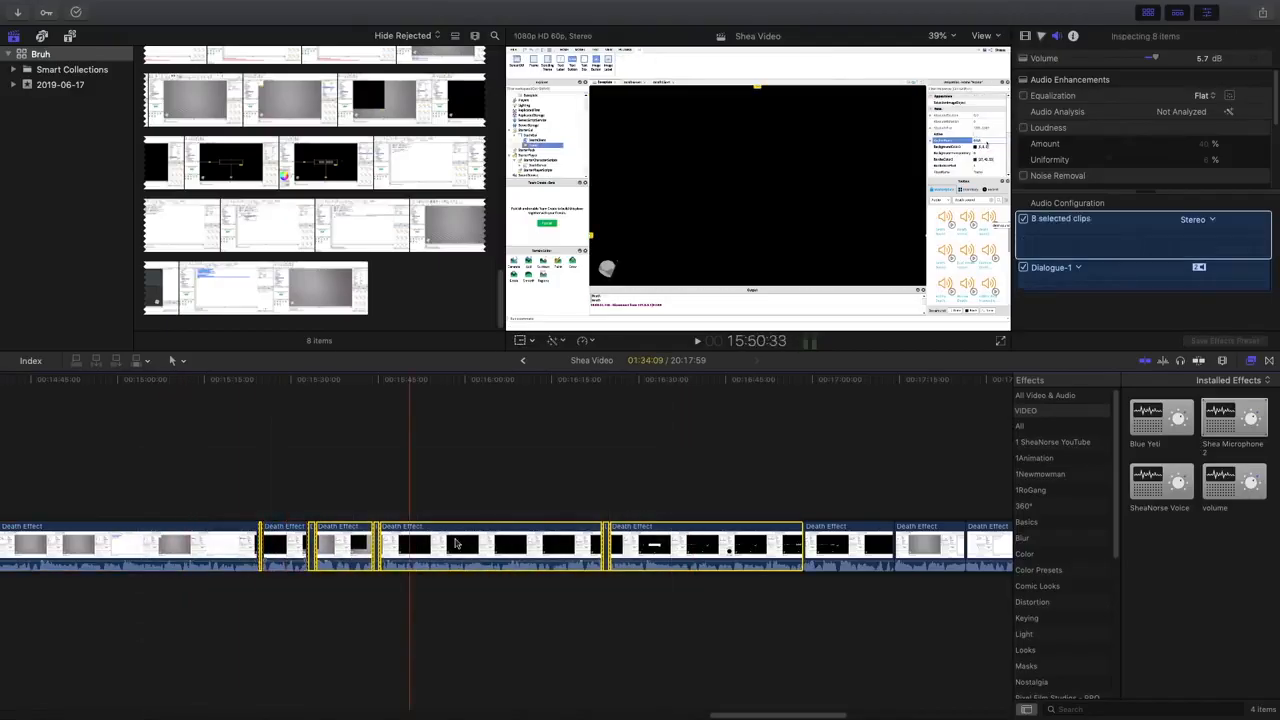
key("Delete")
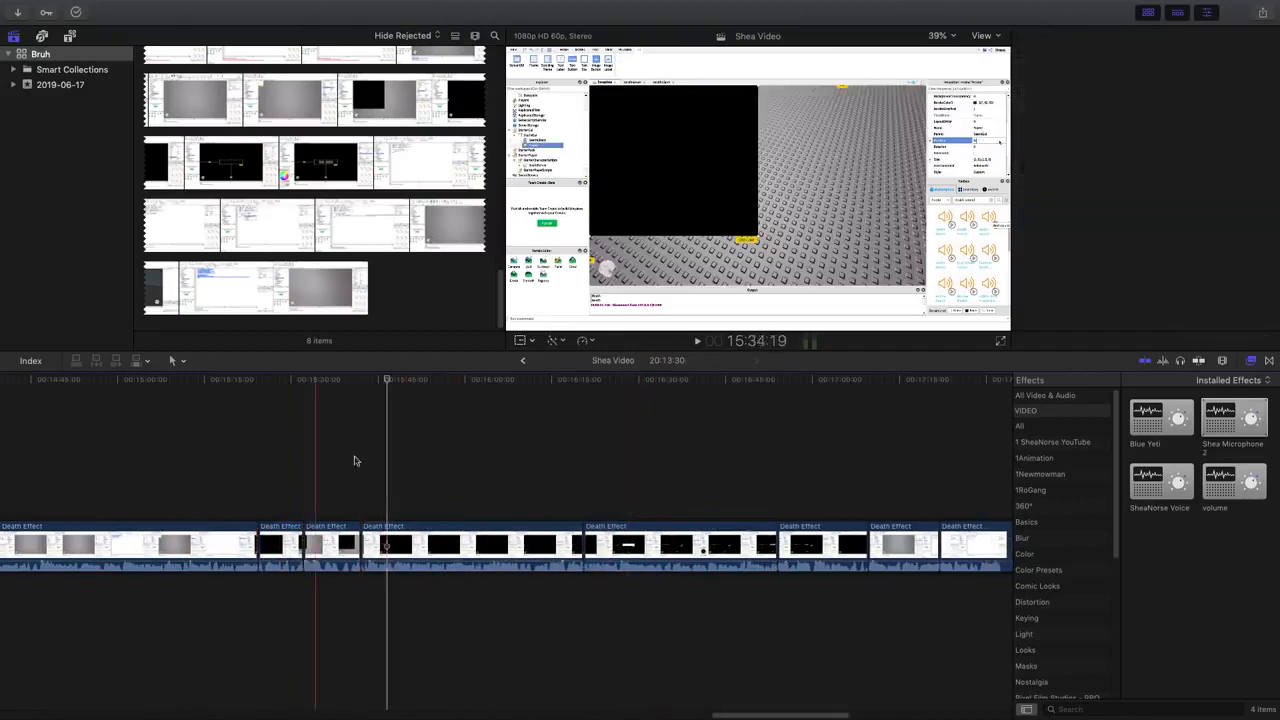
Select the segments from about 13:04 to 14:30, exclude the speech parts and delete the silent ones
left_click_drag(755, 715, 658, 714)
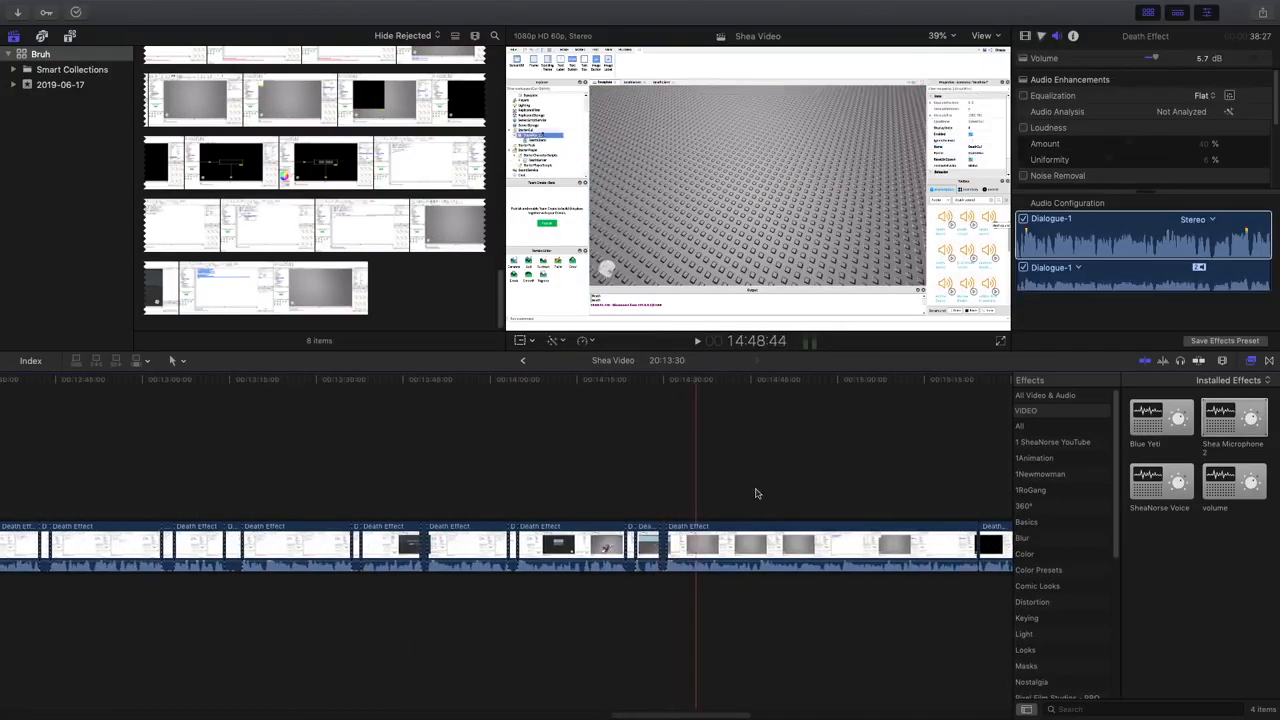
left_click_drag(753, 482, 100, 645)
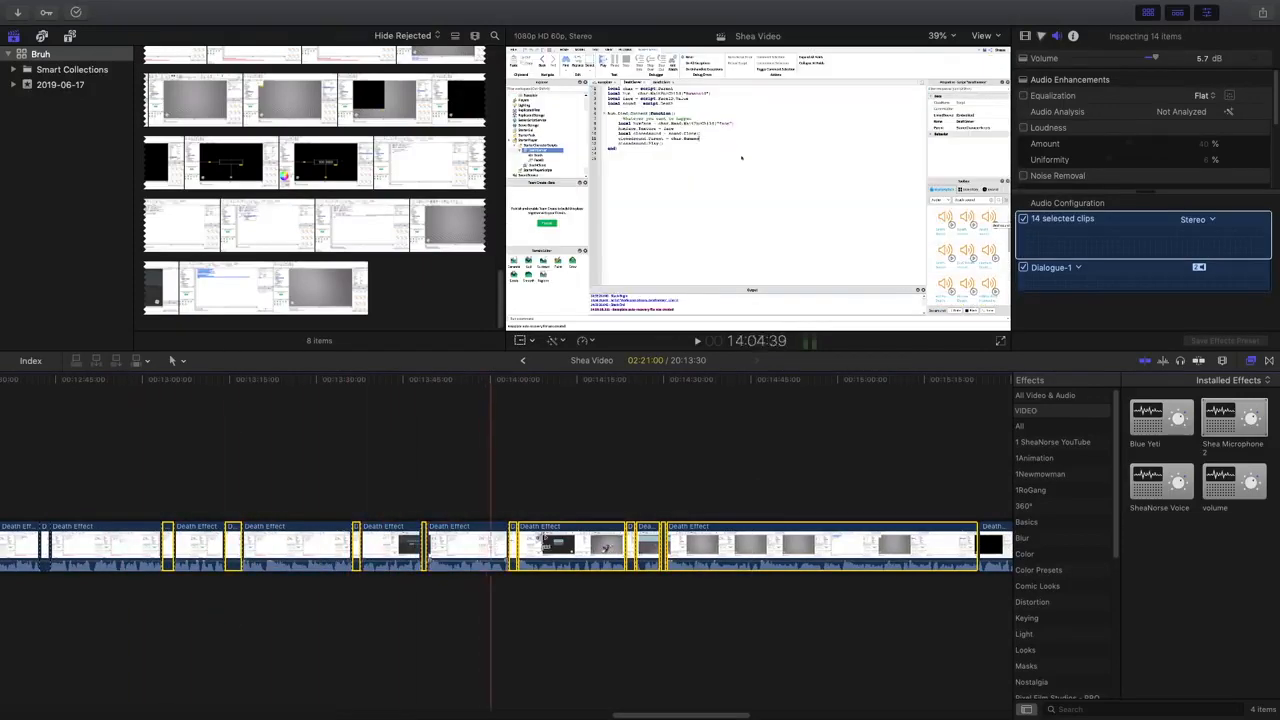
left_click(728, 545, "super")
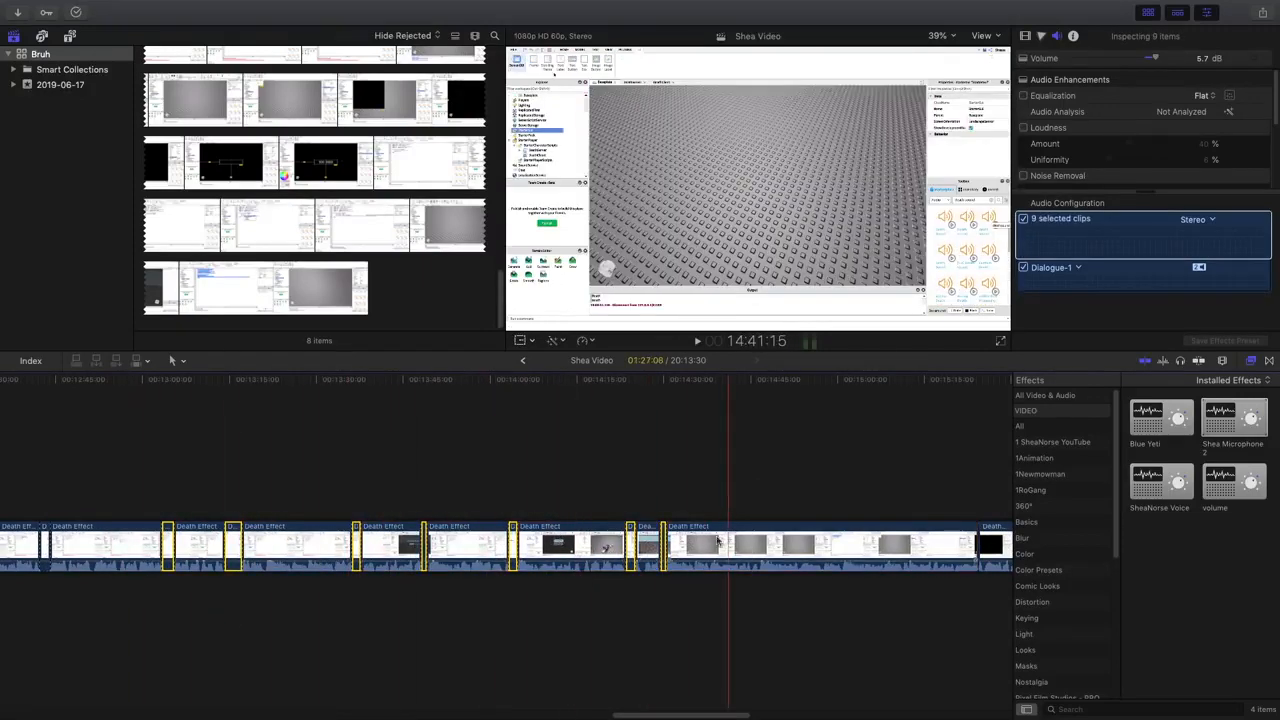
left_click(633, 477)
Delete the silent segments in the earlier part of the timeline around 10:30, leaving the speech segments out of the selection
left_click_drag(634, 712, 535, 713)
left_click_drag(750, 490, 160, 597)
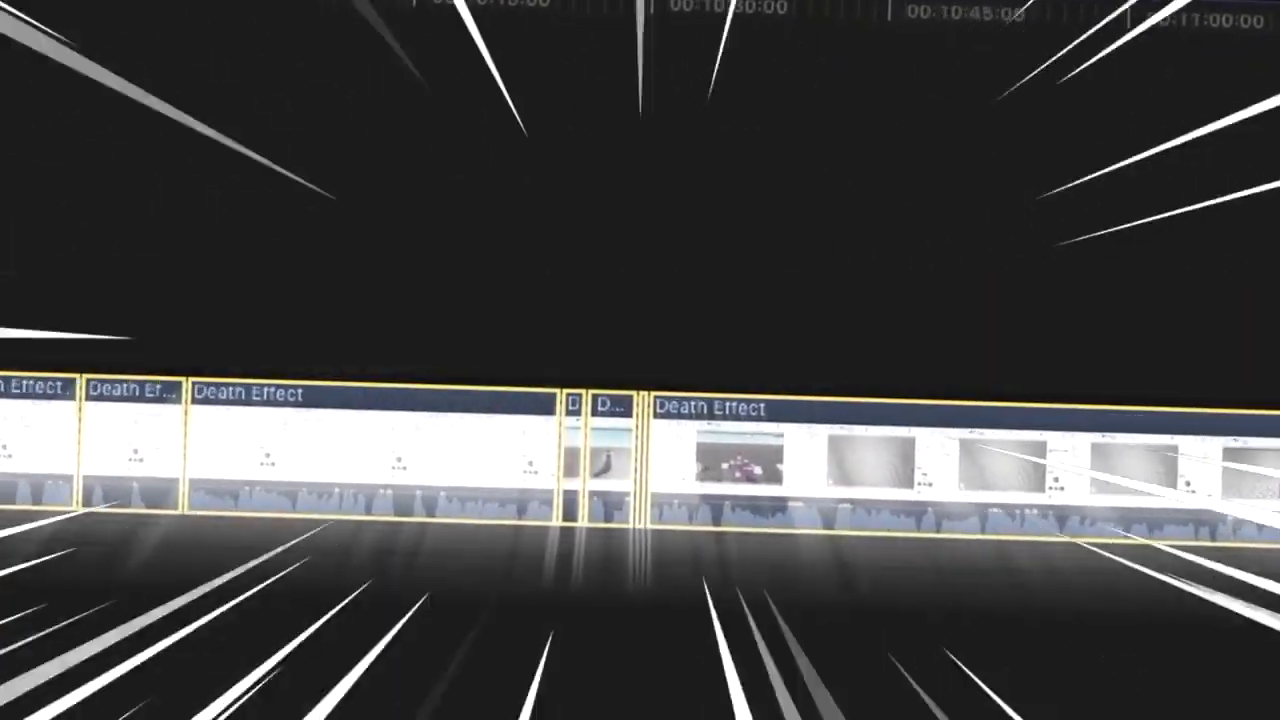
left_click(28, 465, "super")
left_click(365, 470, "super")
left_click(614, 478, "super")
left_click(690, 485, "super")
key("Delete")
scroll(654, 491, "right", 10)
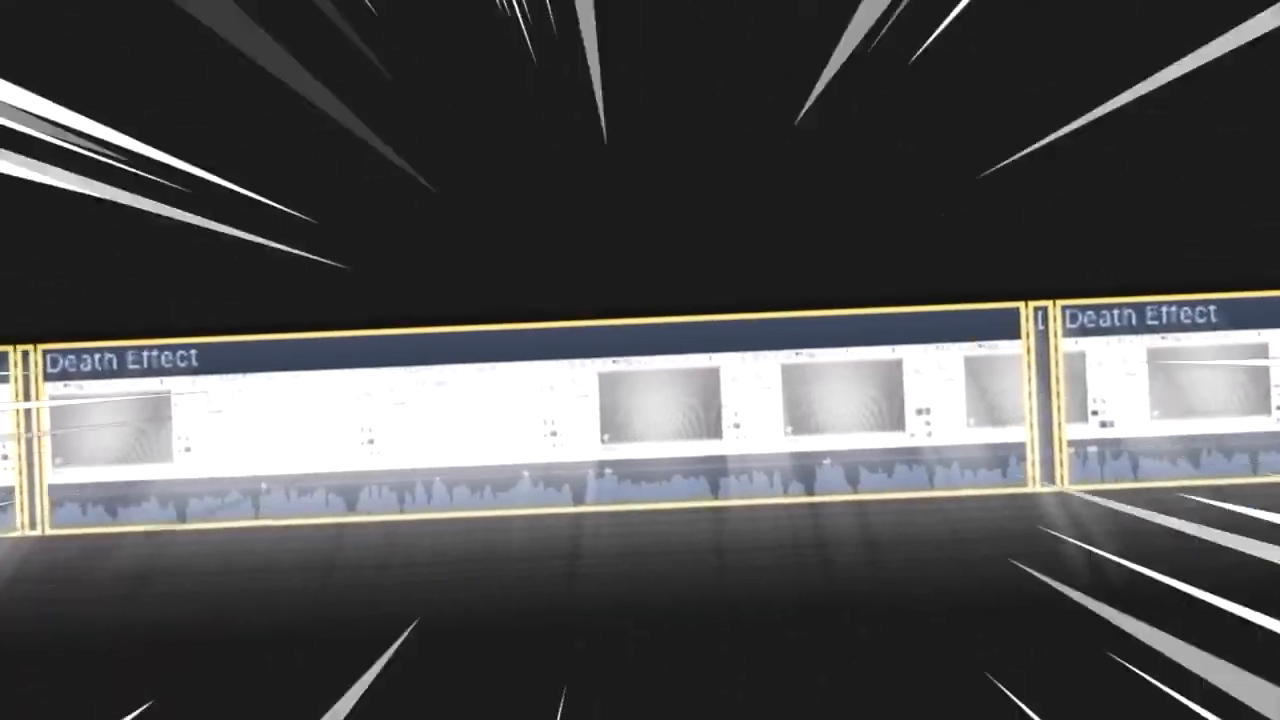
Check the remaining Death Effect segments along the timeline from the start of the project
key("super+minus")
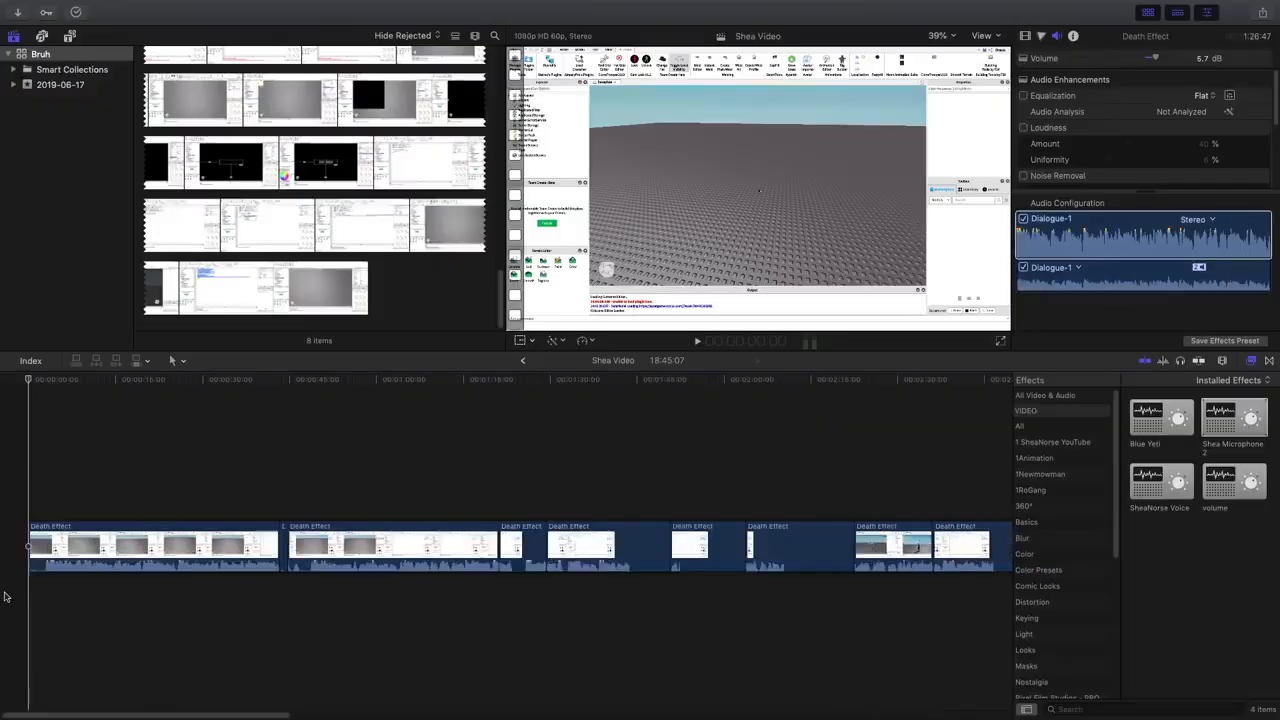
key("super+minus")
key("super+minus")
key("super+equal")
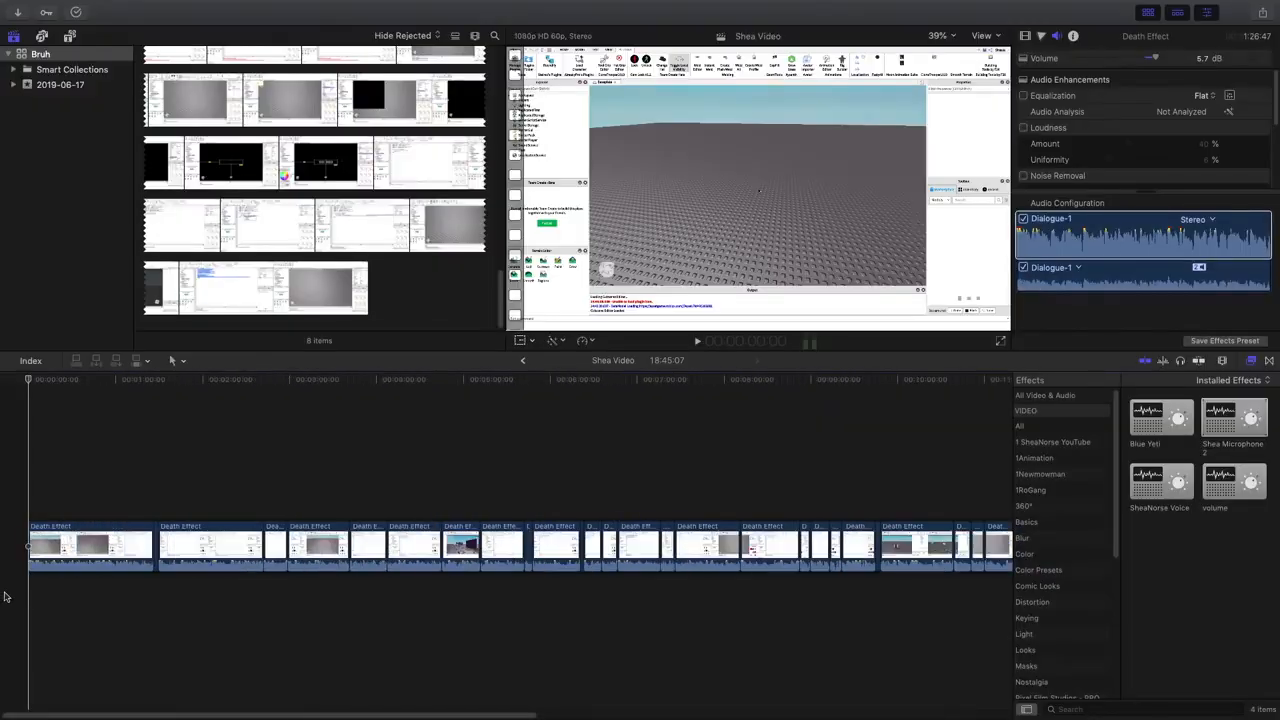
key("super+minus")
key("super+equal")
key("super+equal")
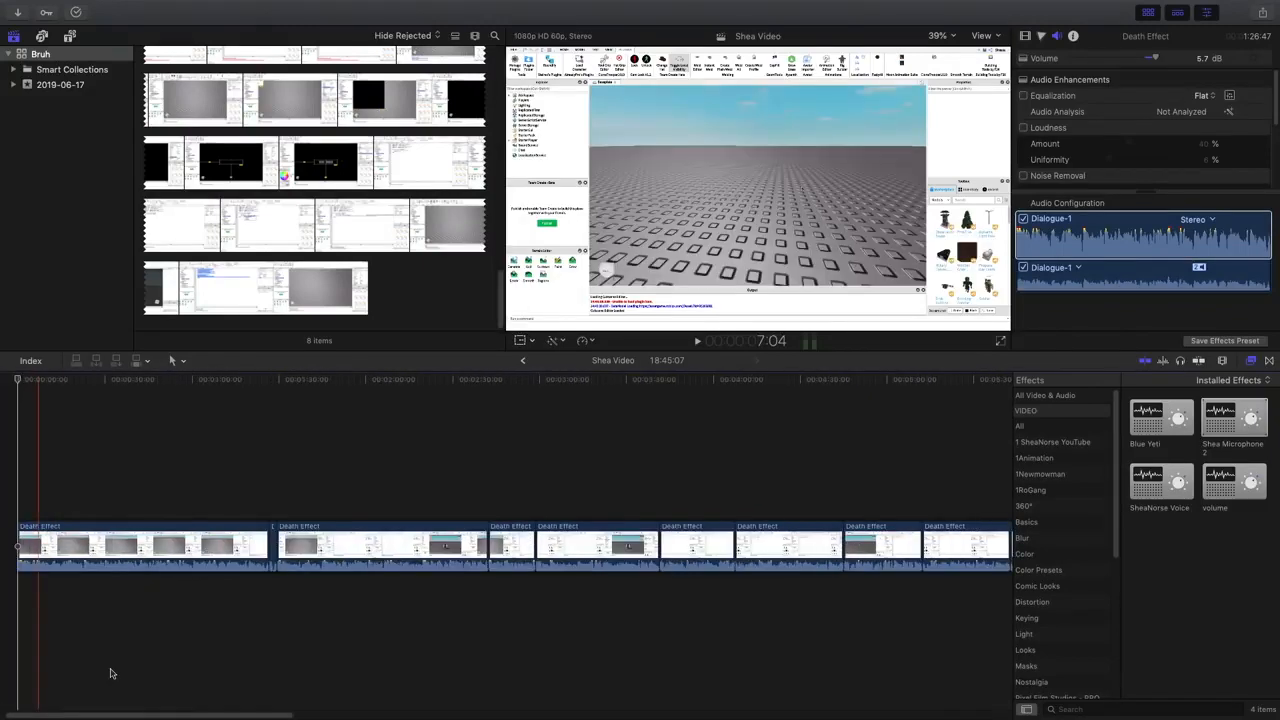
Switch to Finder and expand the Intros/Outros folder inside the Recordings folder
left_click(540, 379)
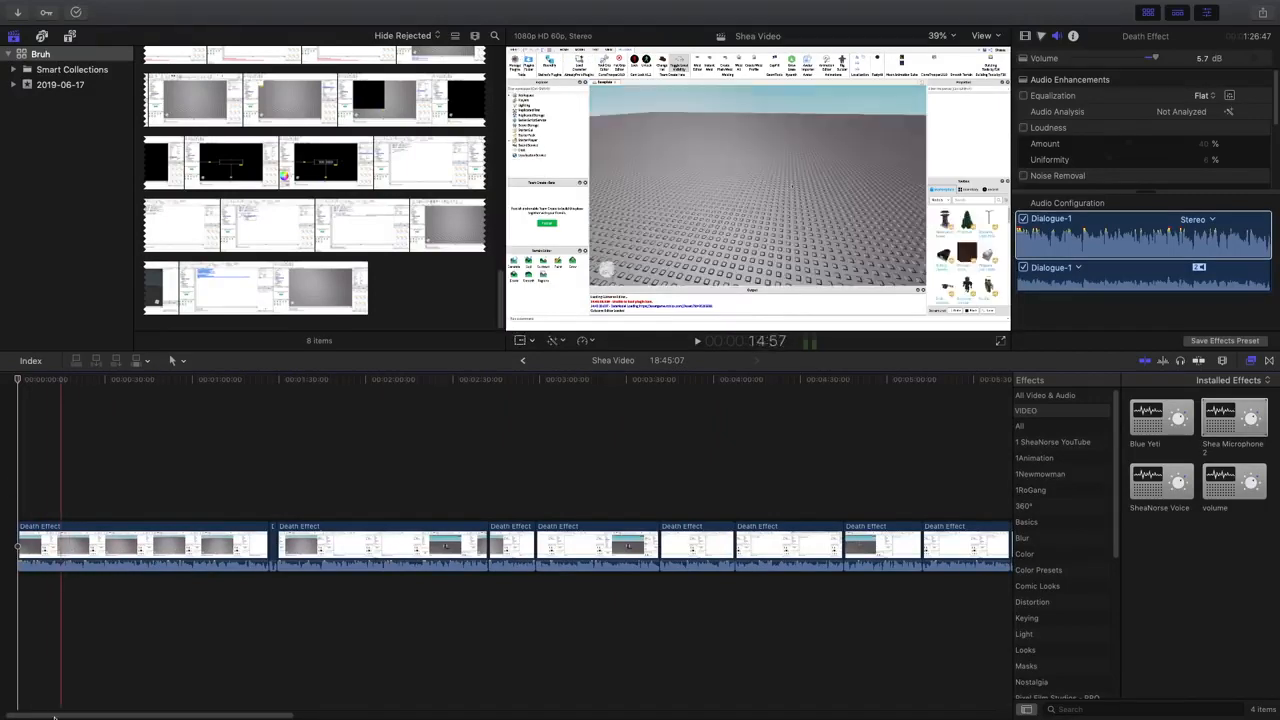
left_click_drag(50, 716, 38, 714)
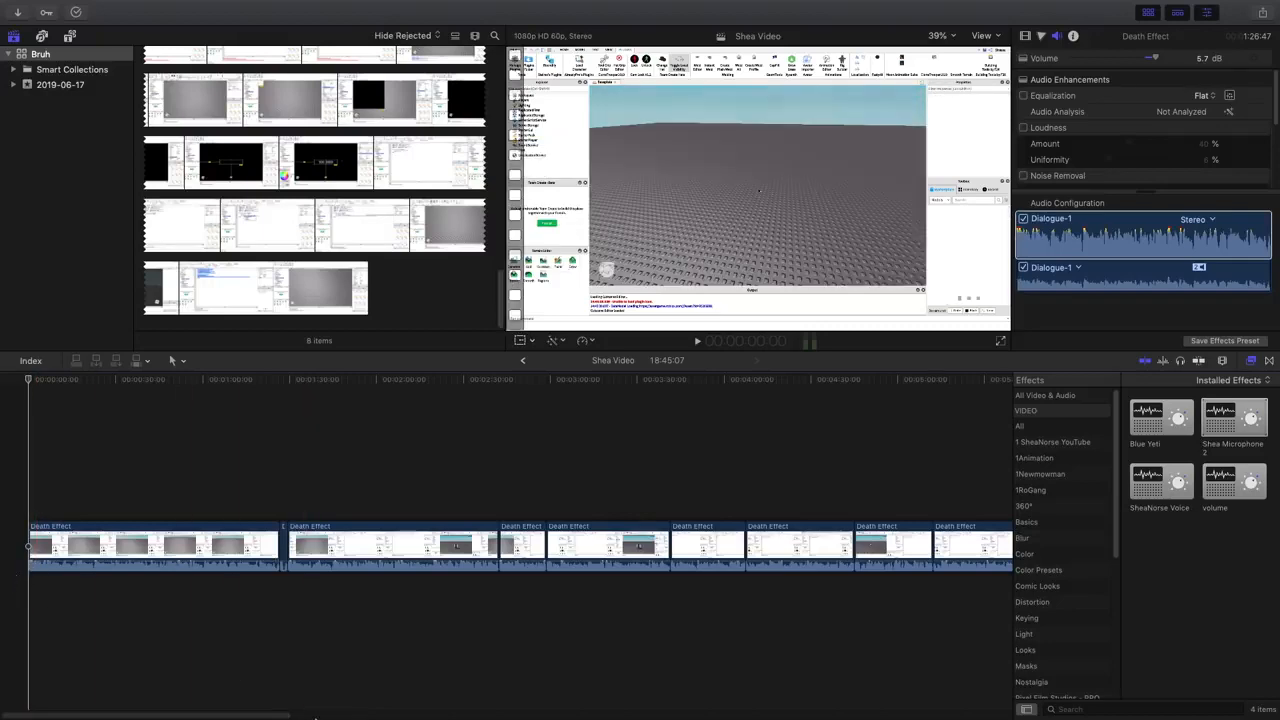
mouse_move(262, 714)
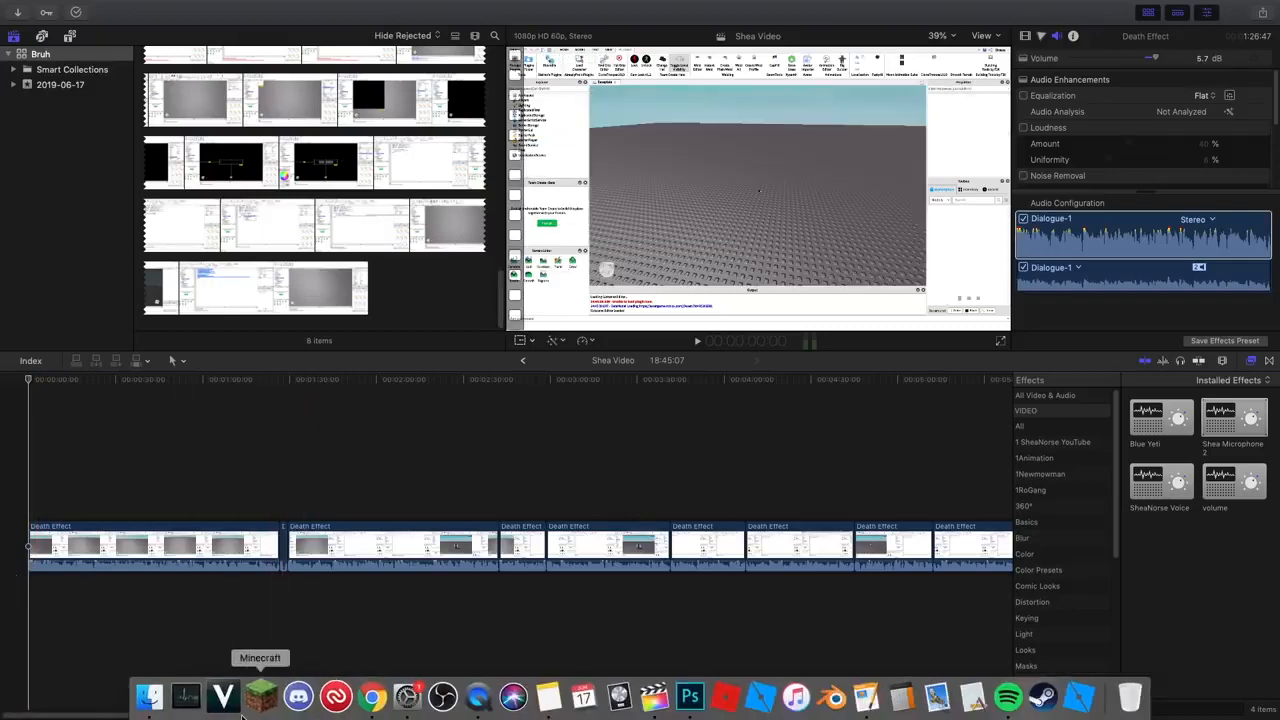
left_click(152, 708)
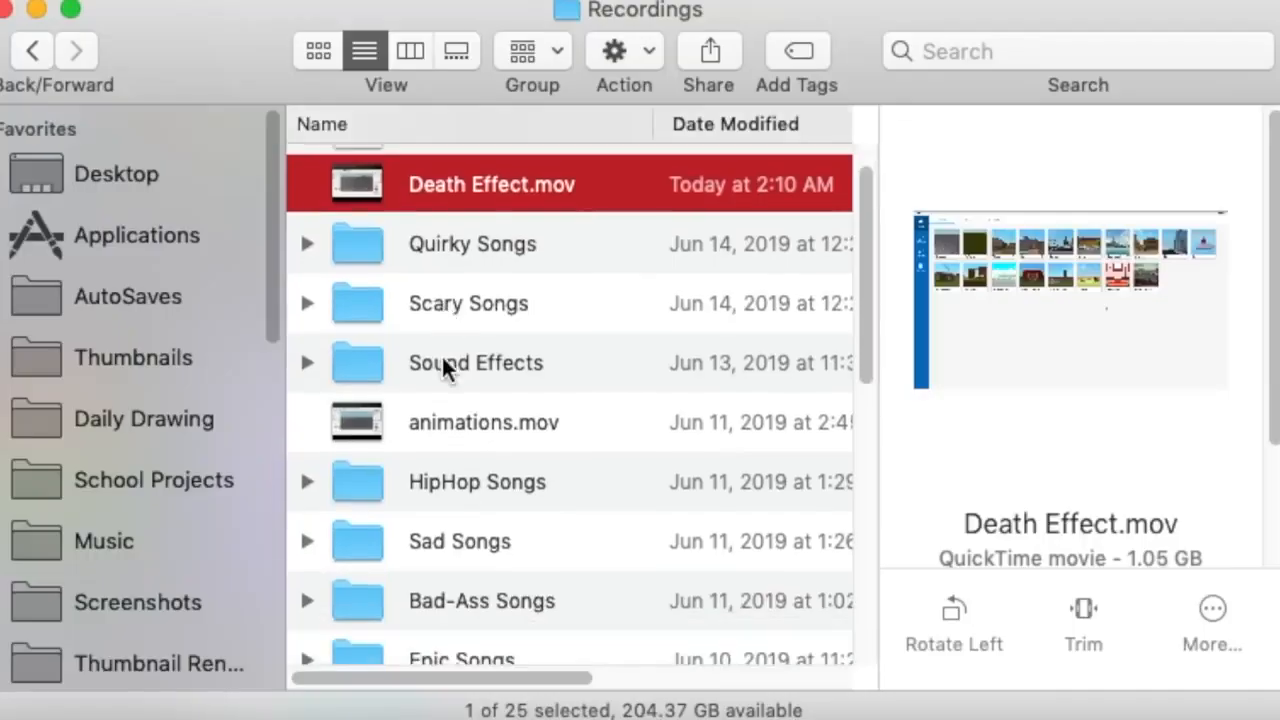
scroll(212, 422, "down", 1)
scroll(212, 422, "down", 1)
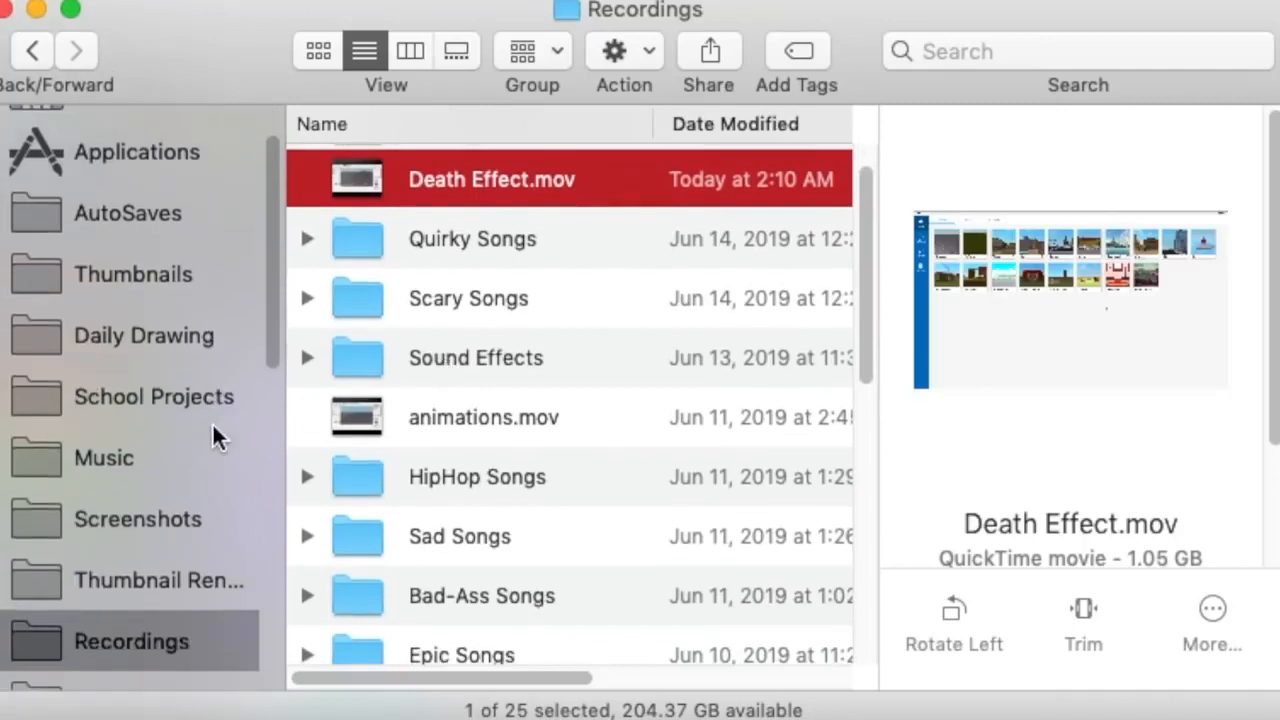
scroll(620, 439, "down", 10)
scroll(620, 439, "down", 6)
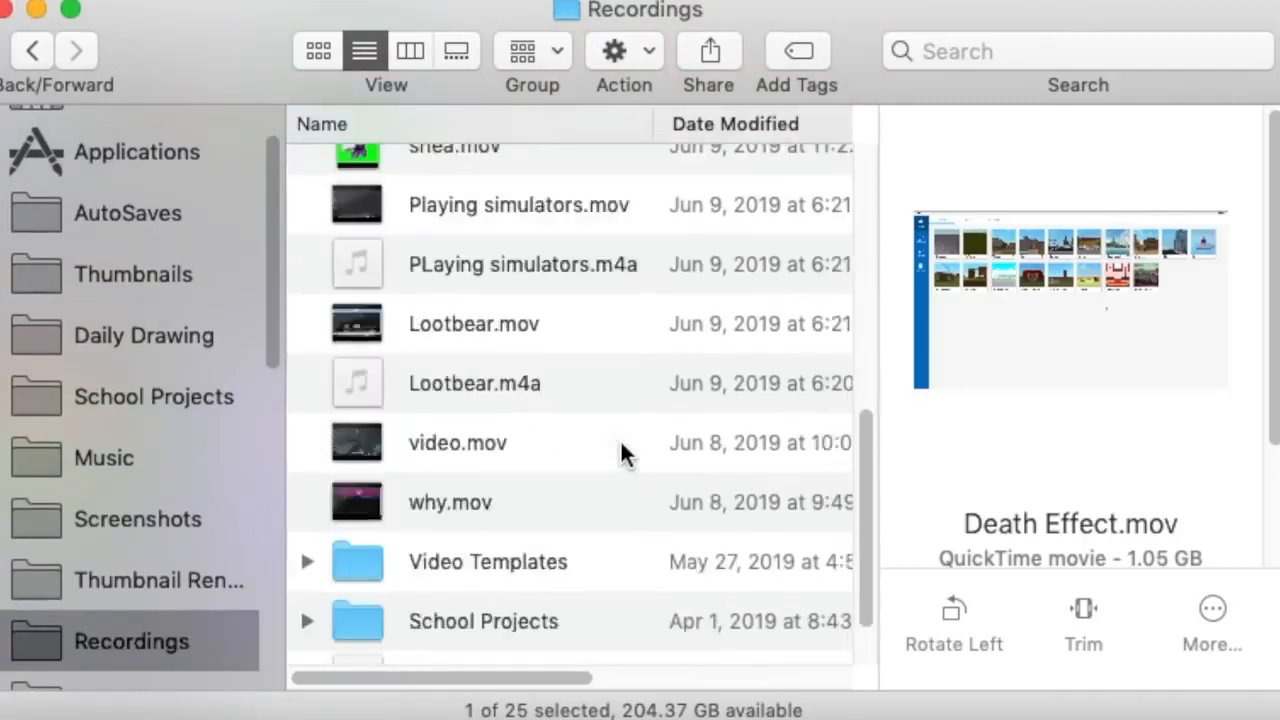
left_click(302, 628)
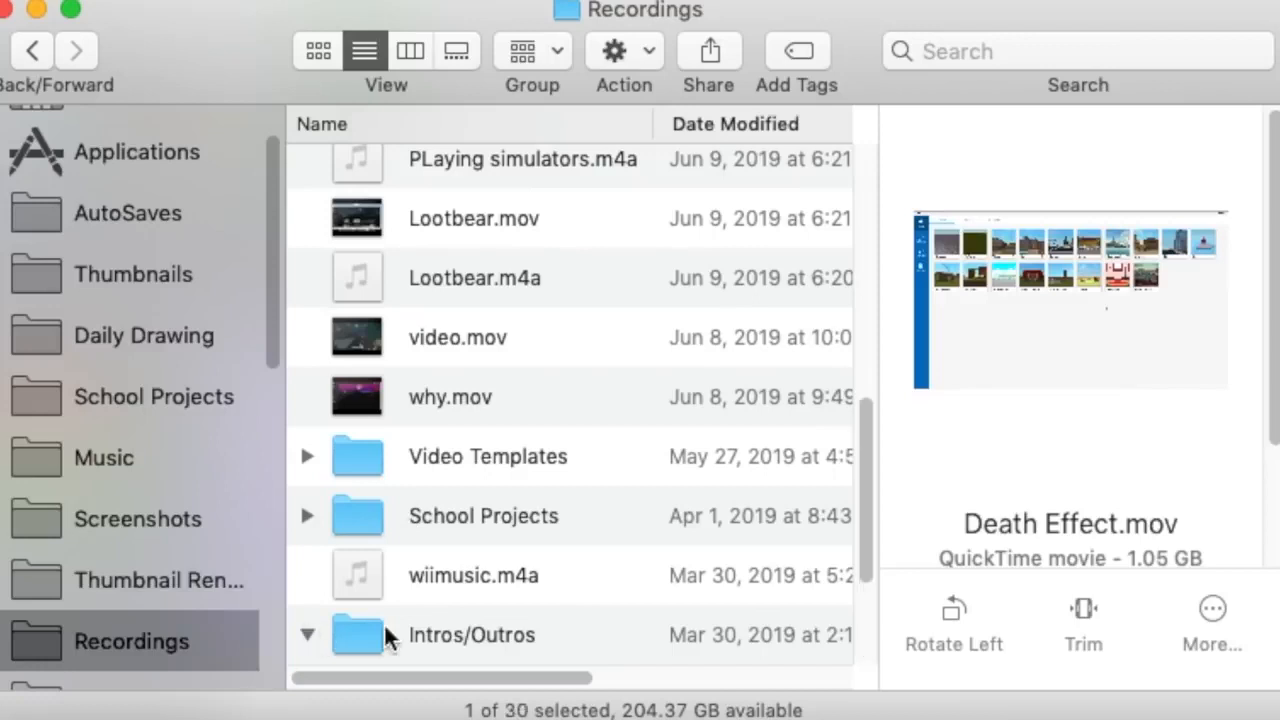
Look through the Intros/Outros clips and place SheaIntro.mov on the timeline above the start of the Death Effect clip
scroll(516, 600, "down", 5)
left_click(633, 524)
left_click(533, 417)
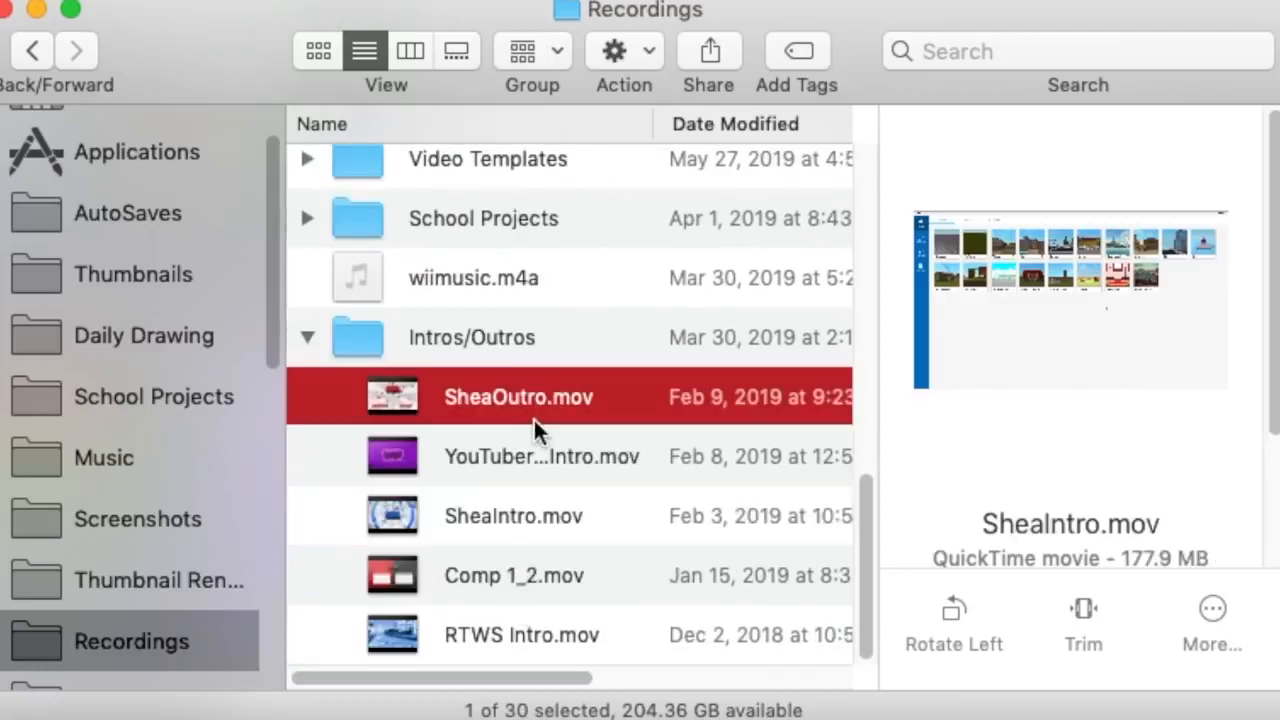
left_click(525, 456)
left_click(532, 530)
left_click(532, 644)
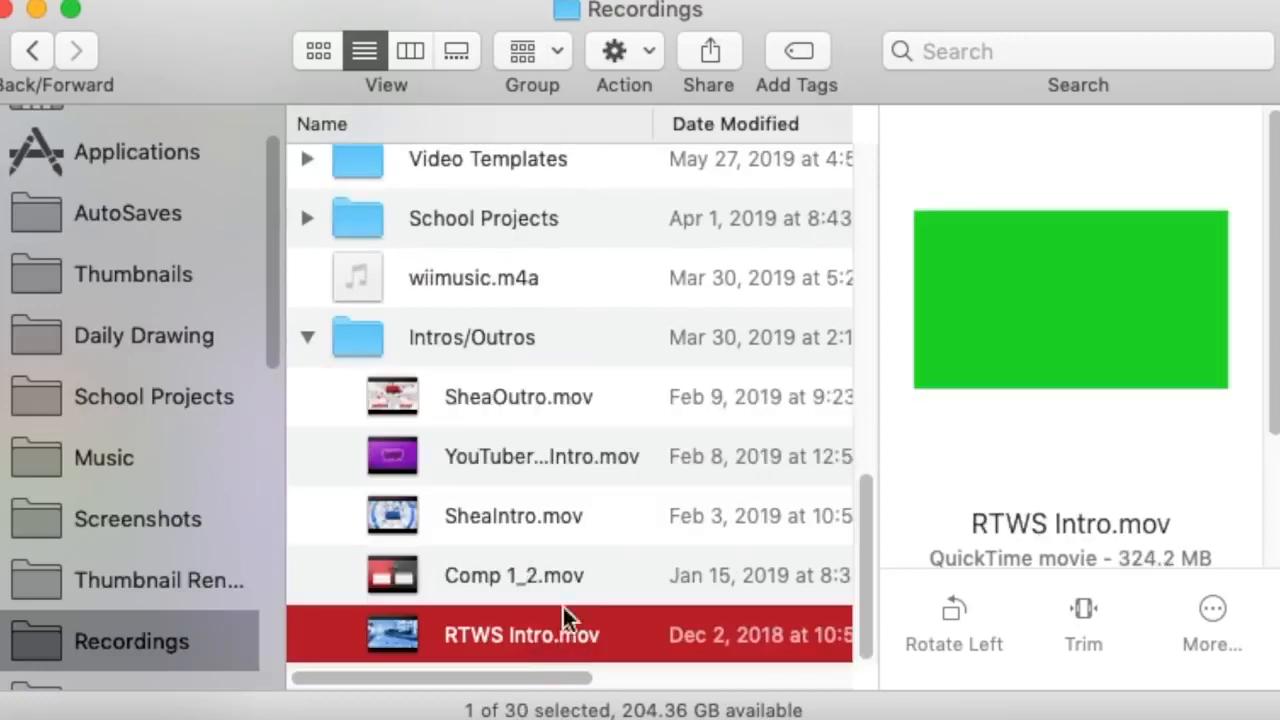
left_click(556, 575)
left_click(548, 516)
left_click(536, 456)
left_click(530, 397)
left_click(508, 528)
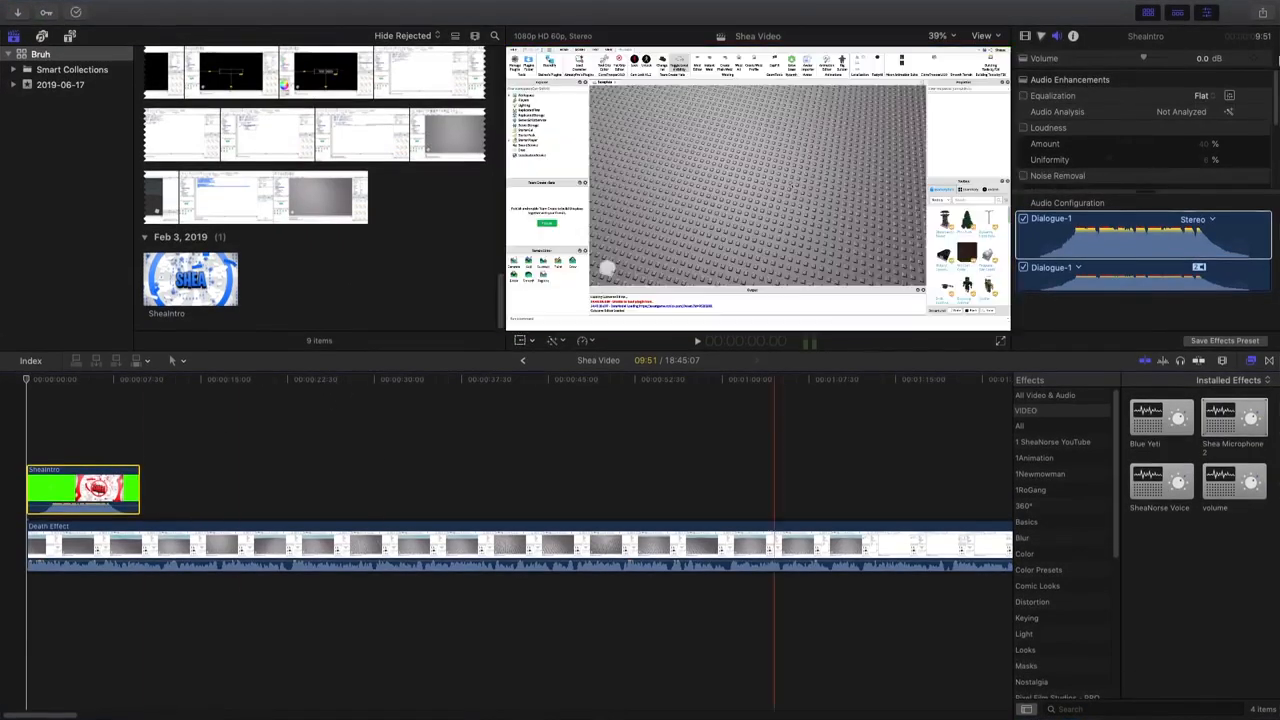
Insert a Custom solid generator at the start of the timeline, before the first Death Effect segment
left_click(70, 37)
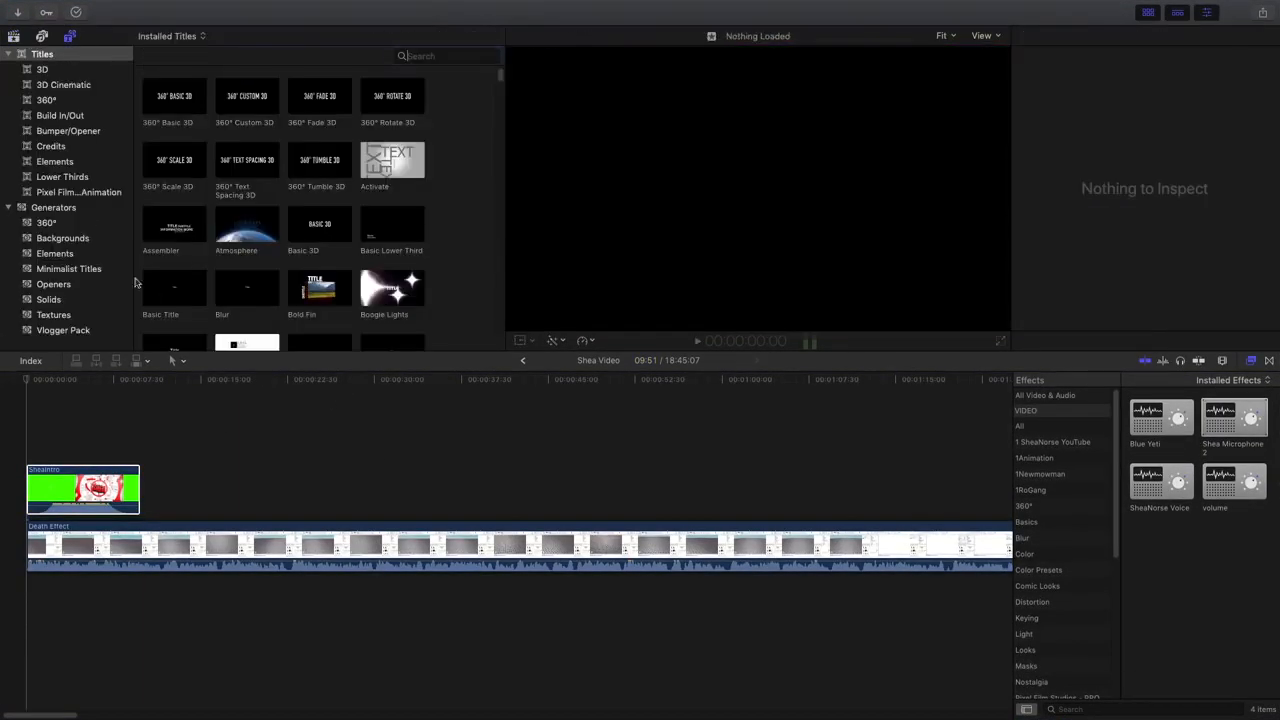
left_click(70, 209)
left_click(49, 299)
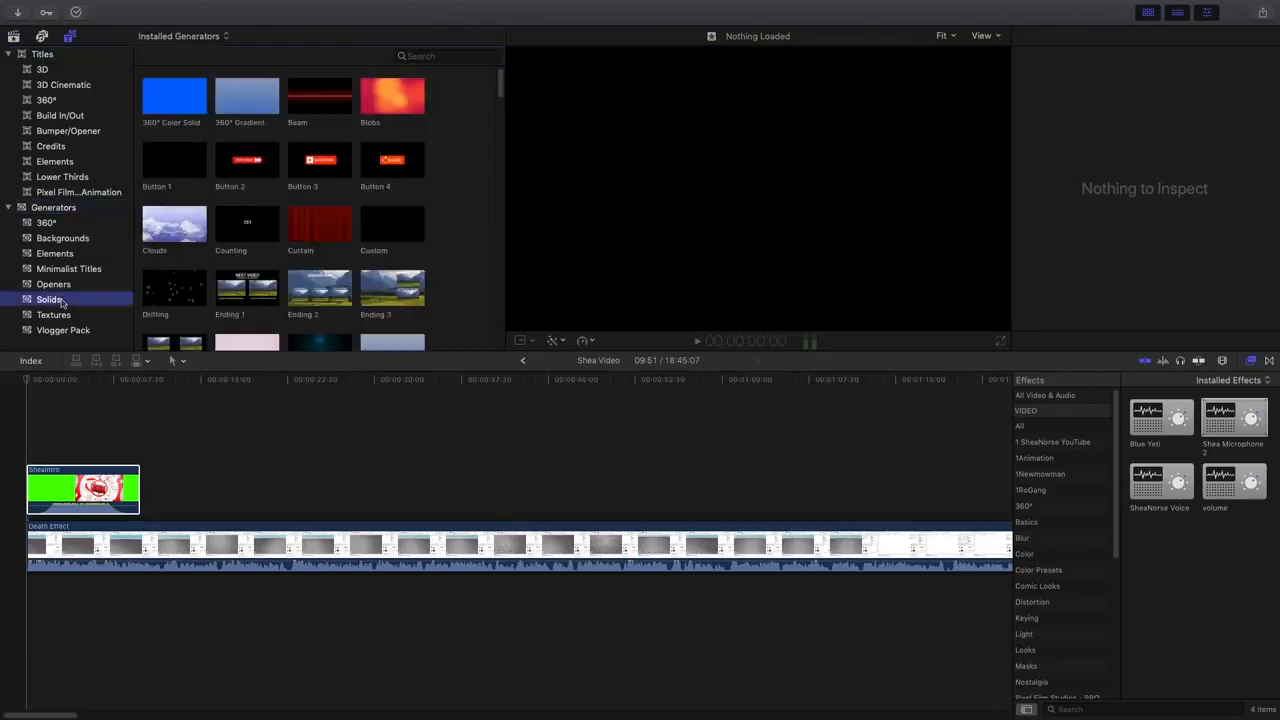
left_click_drag(184, 120, 38, 525)
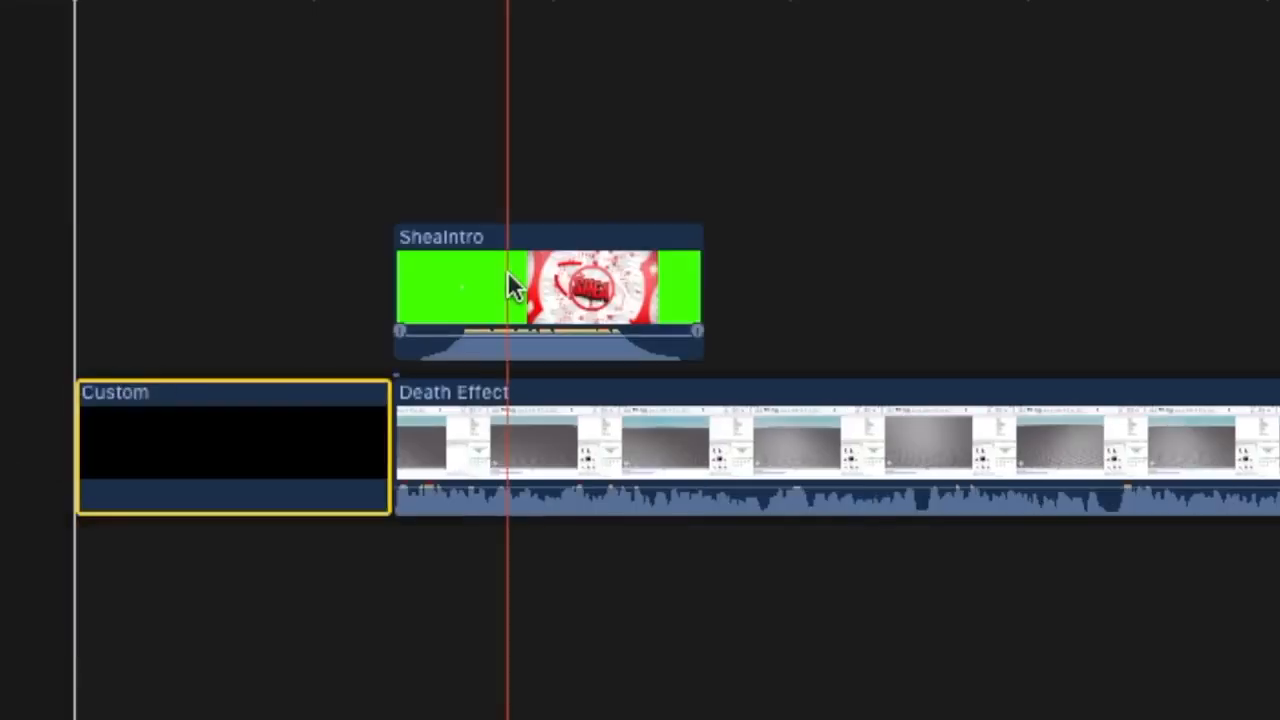
Move SheaIntro earlier by about 6:55 so it overlaps the join between the Custom solid and Death Effect
left_click_drag(185, 483, 102, 487)
left_click_drag(283, 291, 294, 286)
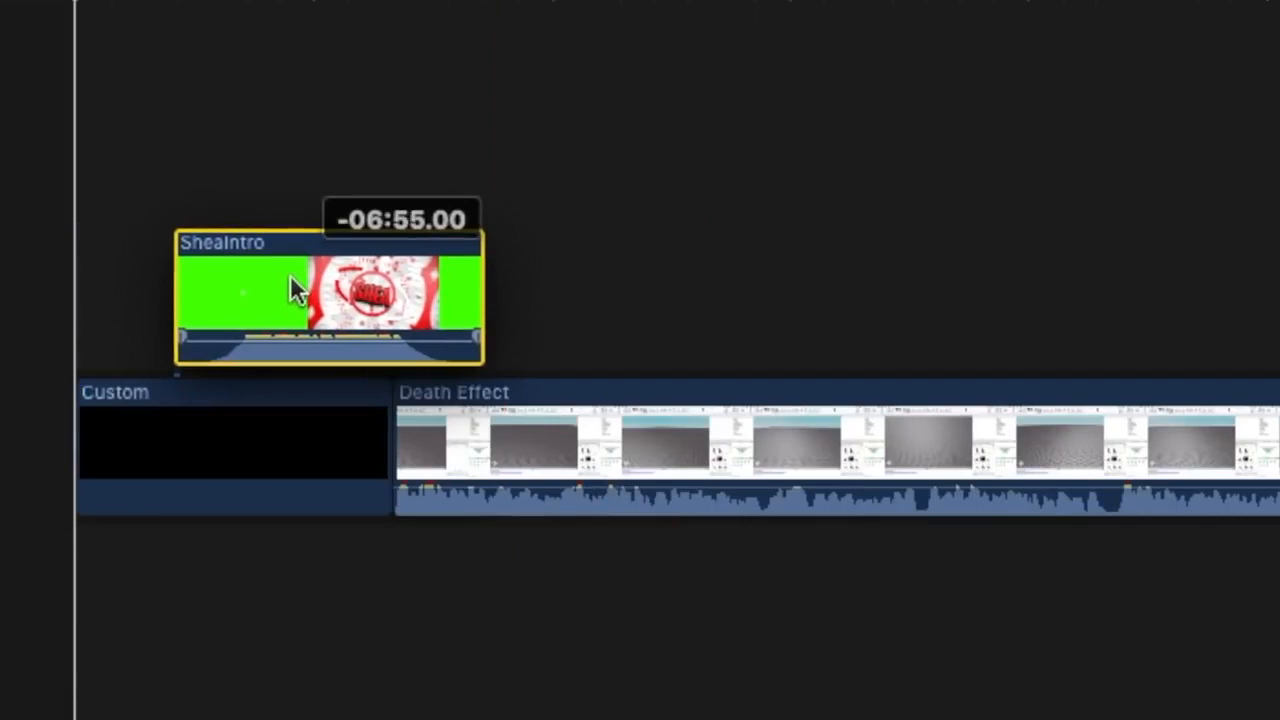
left_click(395, 157)
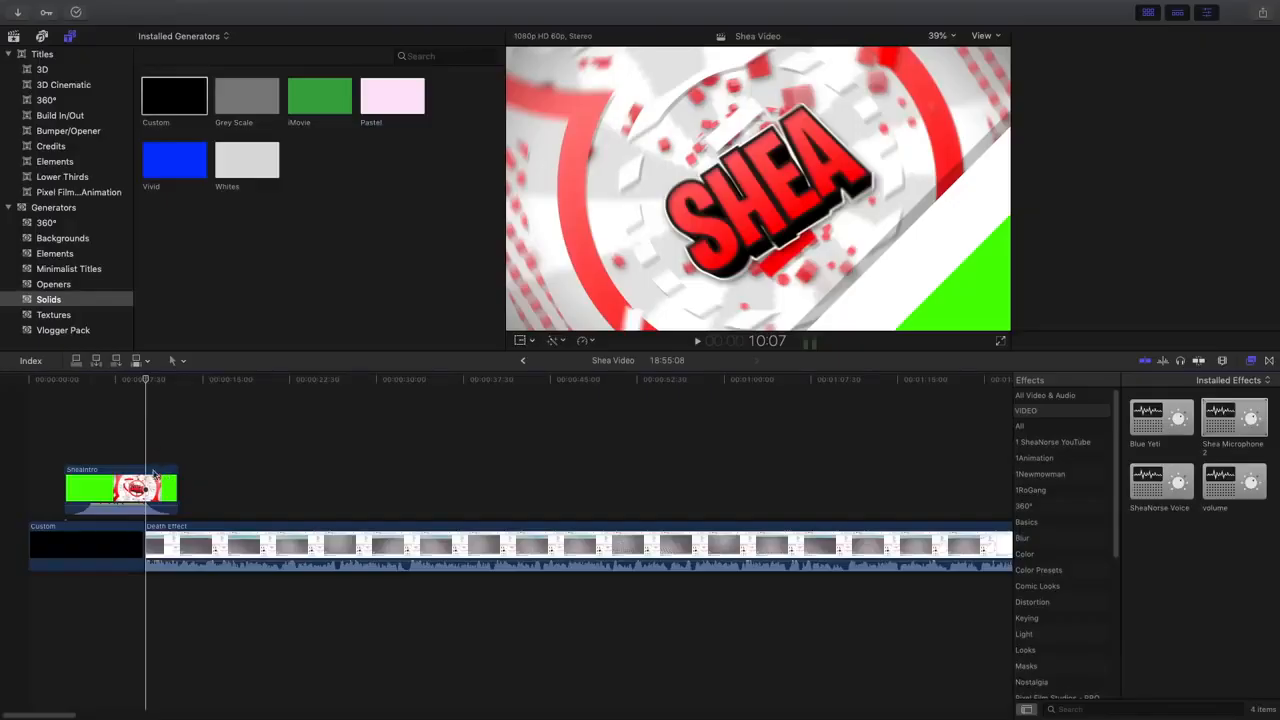
left_click(125, 461)
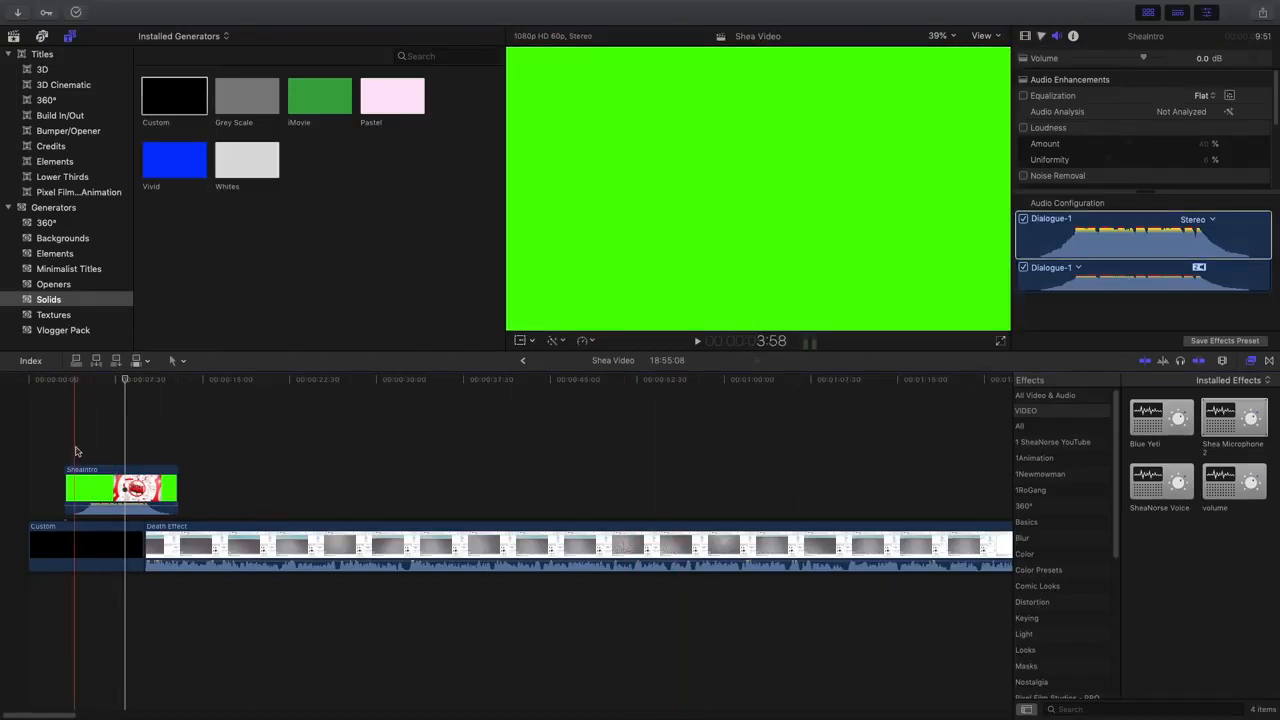
Cut SheaIntro and the Custom solid at about 3:58 and delete the portions before the cut
key("shift+super+b")
left_click(57, 534)
key("Delete")
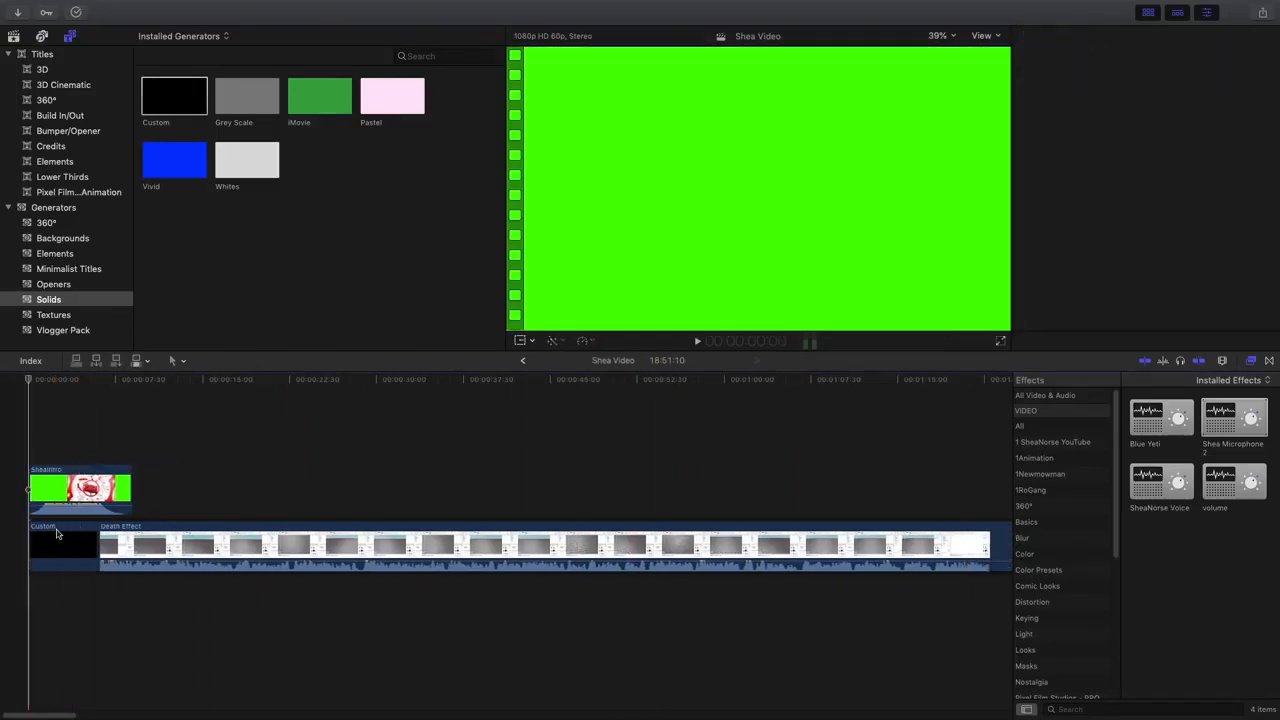
Apply the Keyer effect to SheaIntro and play back the intro's transition into the recording
key("super+4")
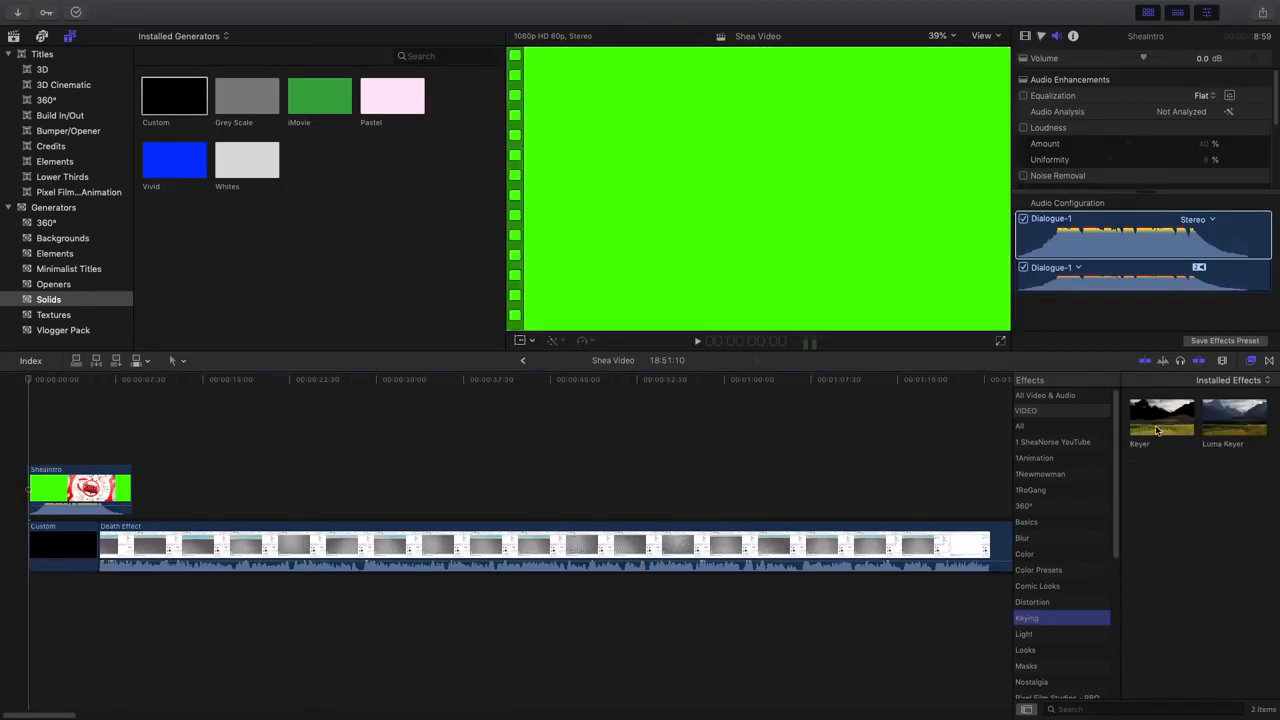
left_click_drag(1157, 430, 90, 490)
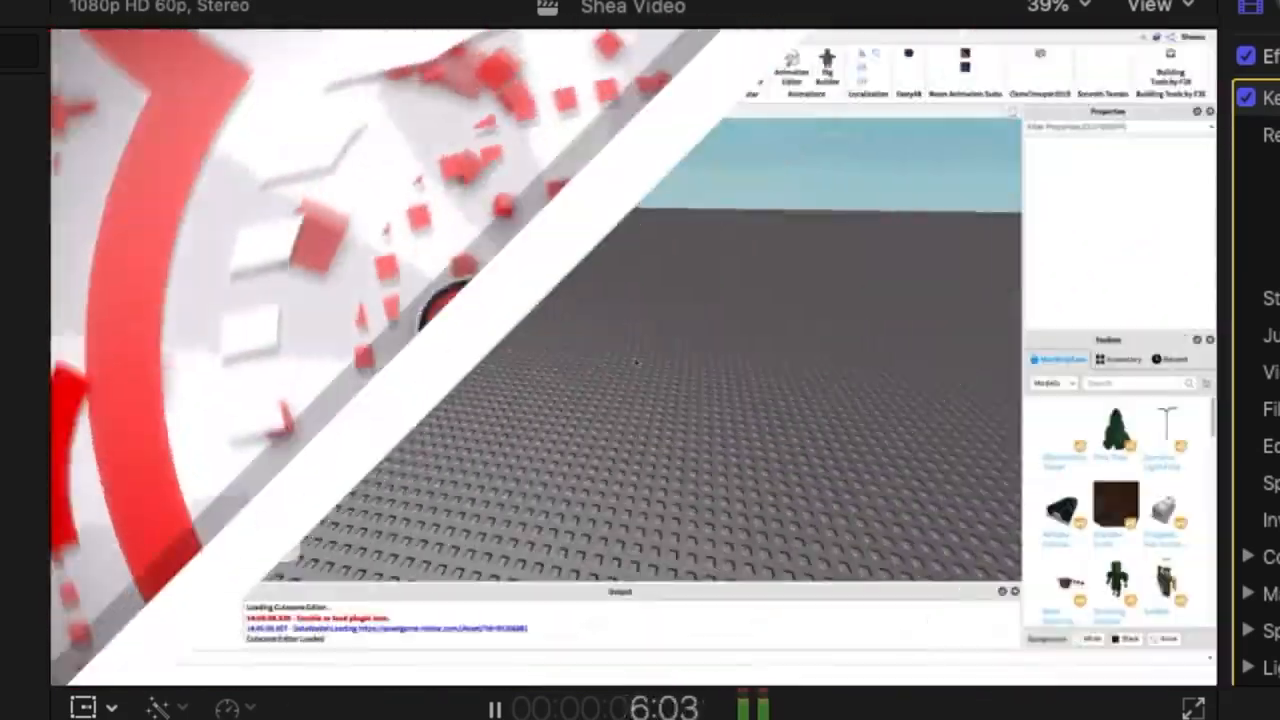
key("space")
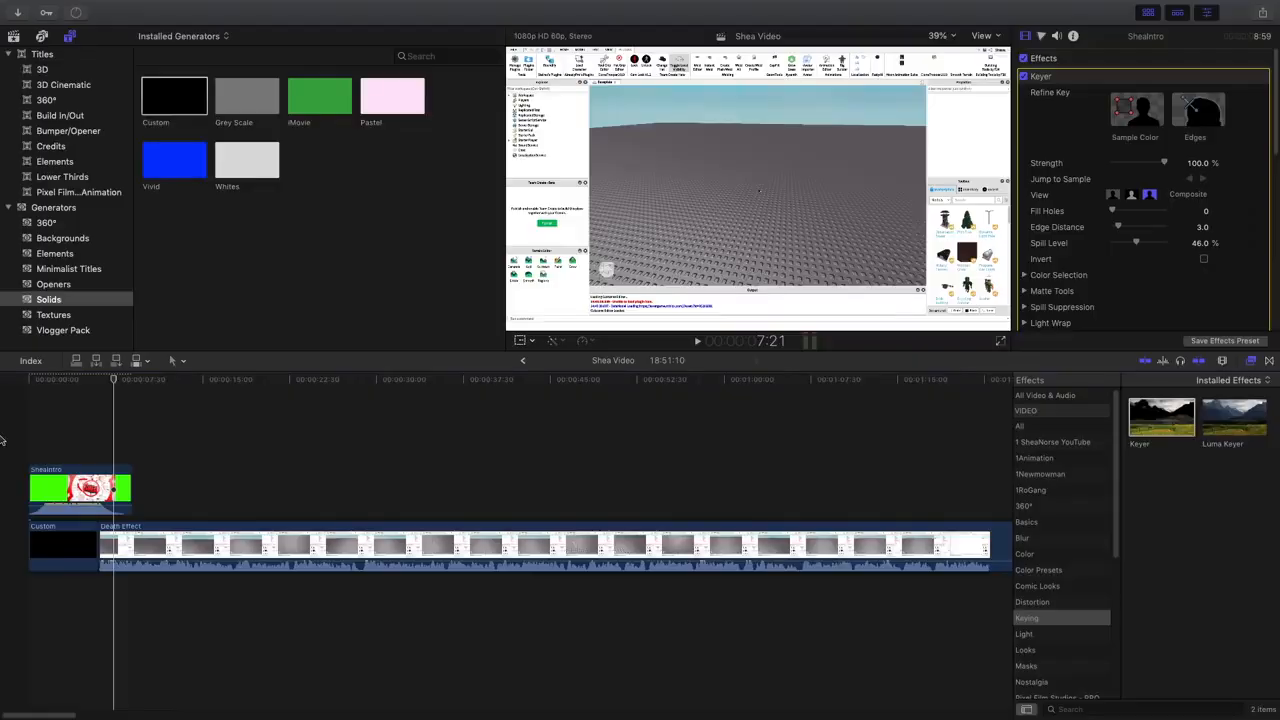
Paste a copy of the Custom solid after the last Death Effect segment and extend it to 17:20
key("Home")
key("super+minus")
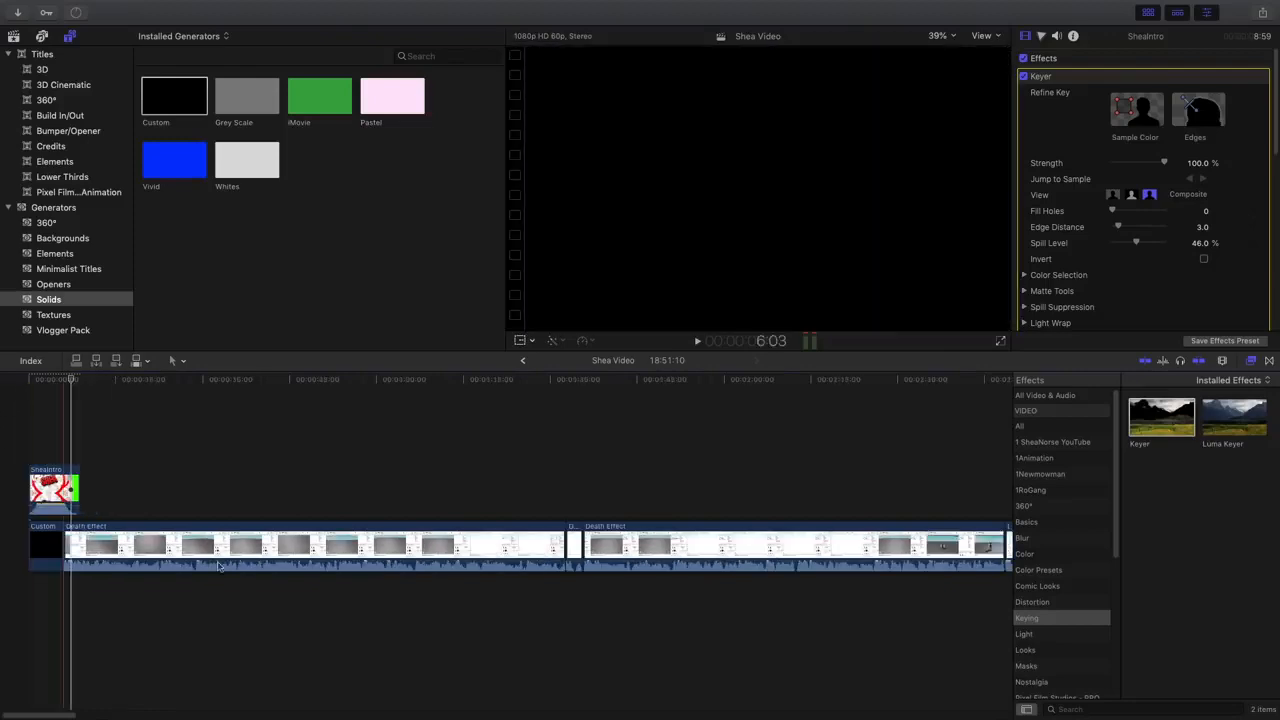
left_click_drag(37, 715, 499, 716)
scroll(44, 717, "left", 3)
left_click(42, 560)
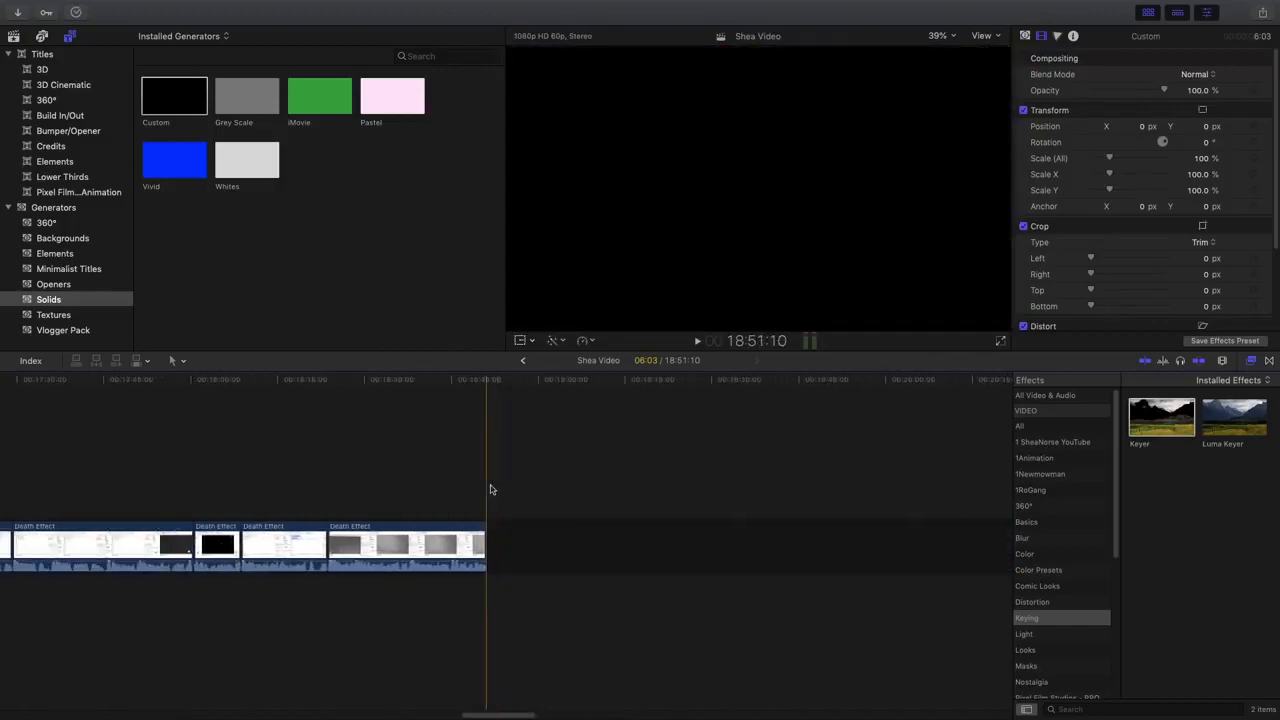
key("super+v")
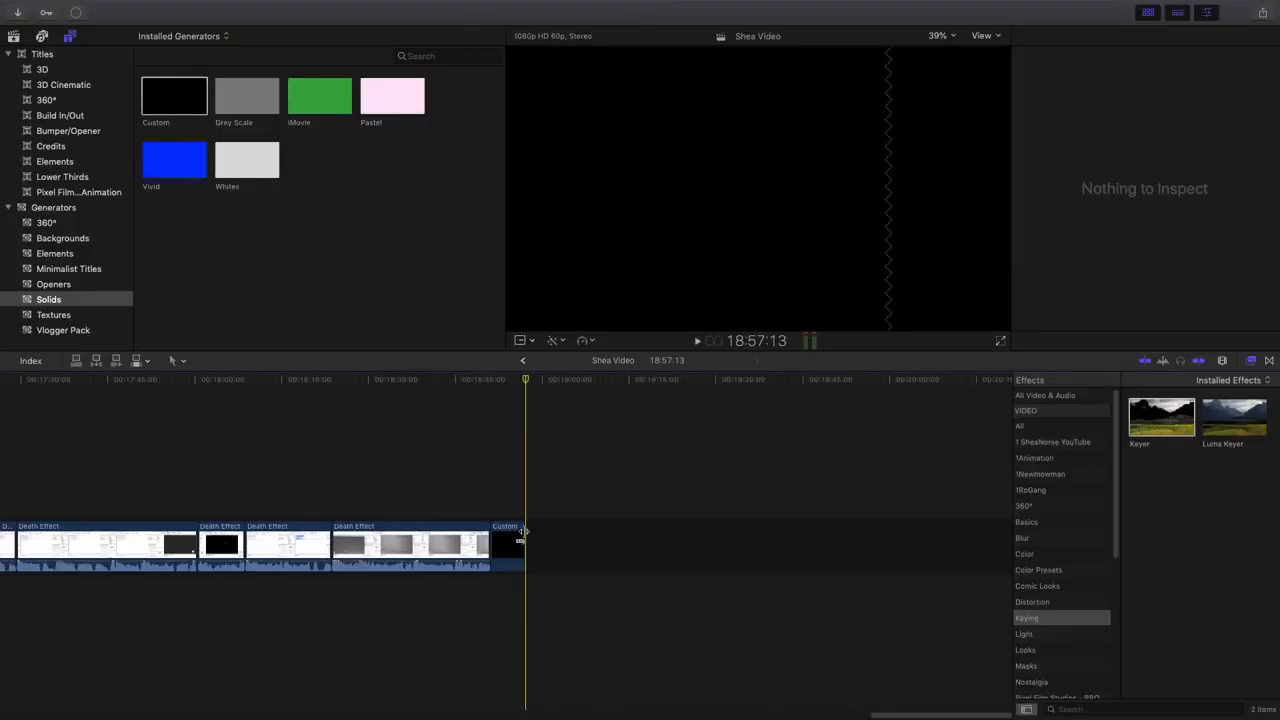
left_click_drag(521, 531, 589, 531)
Add SheaOutro with the Keyer effect above the closing Custom solid and sample its green background with Sample Color
key("Home")
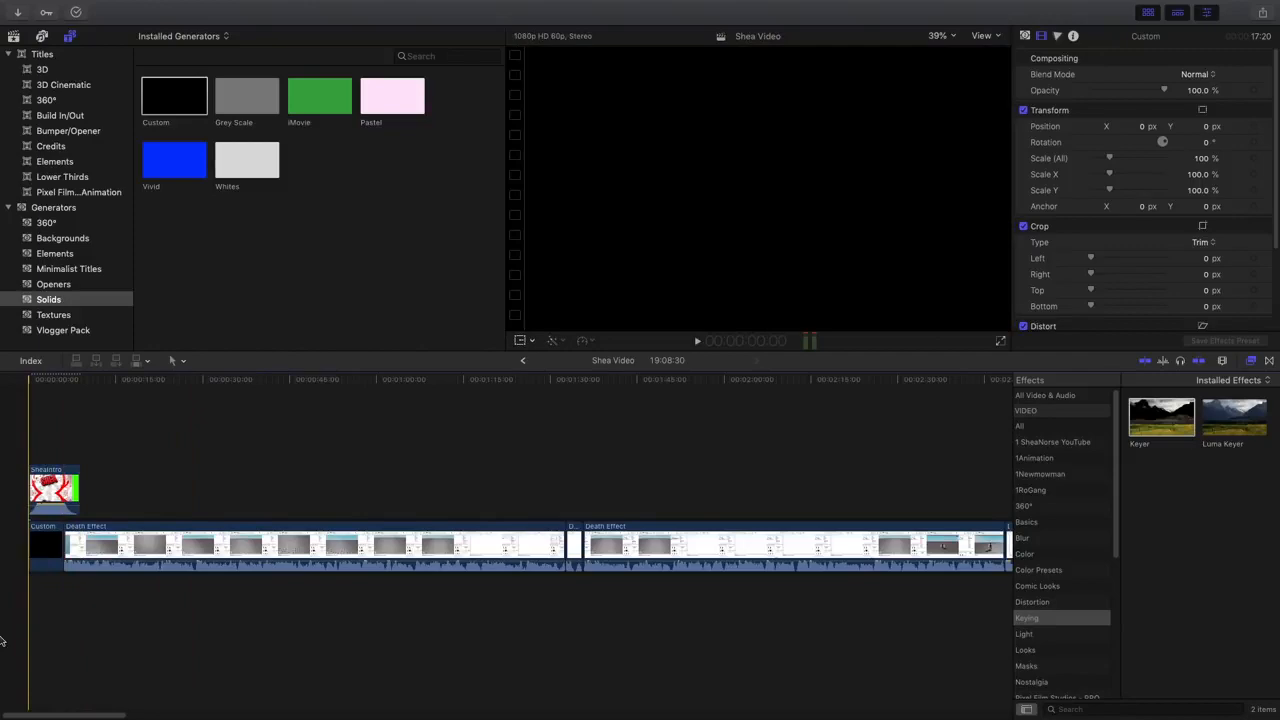
left_click_drag(58, 714, 824, 702)
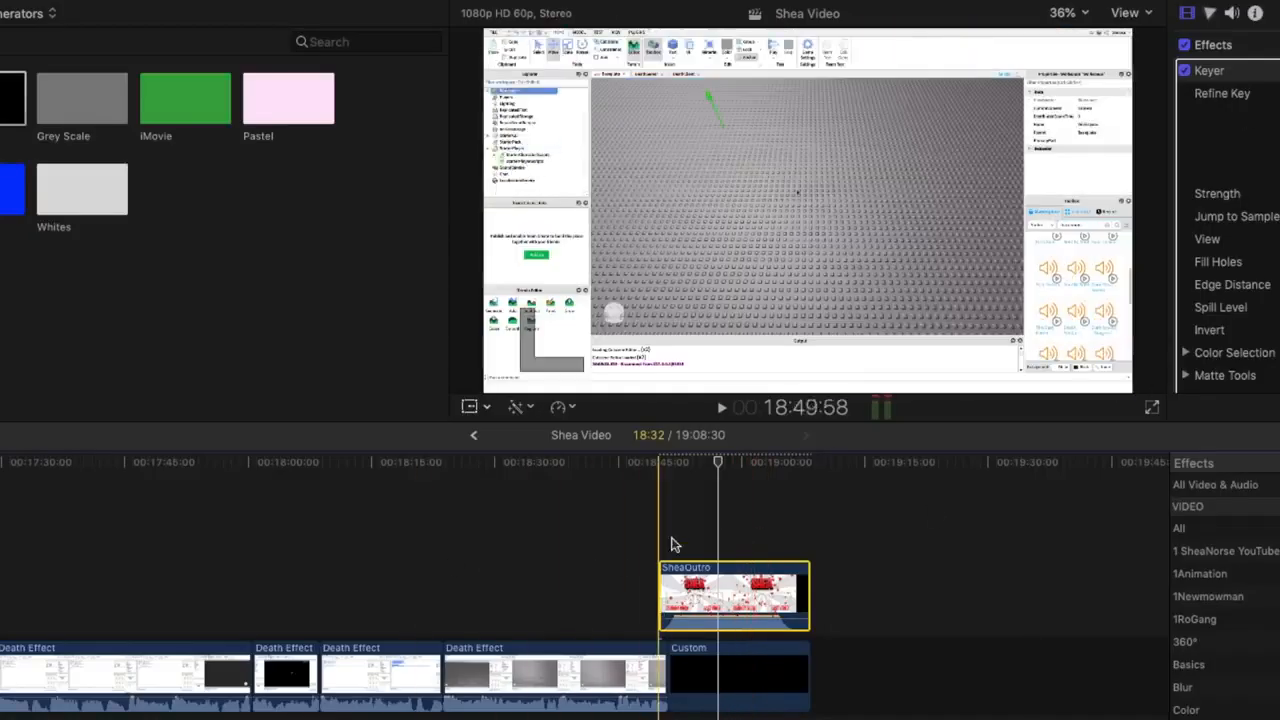
left_click(670, 537)
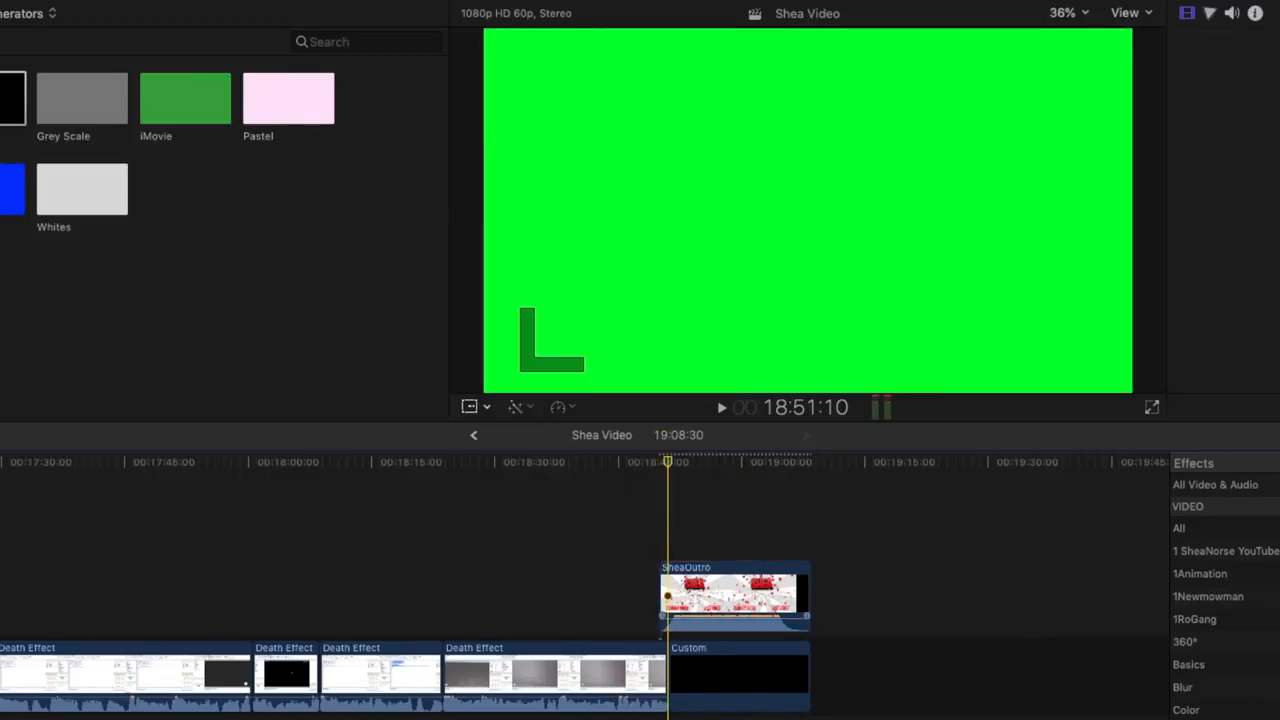
left_click(667, 597)
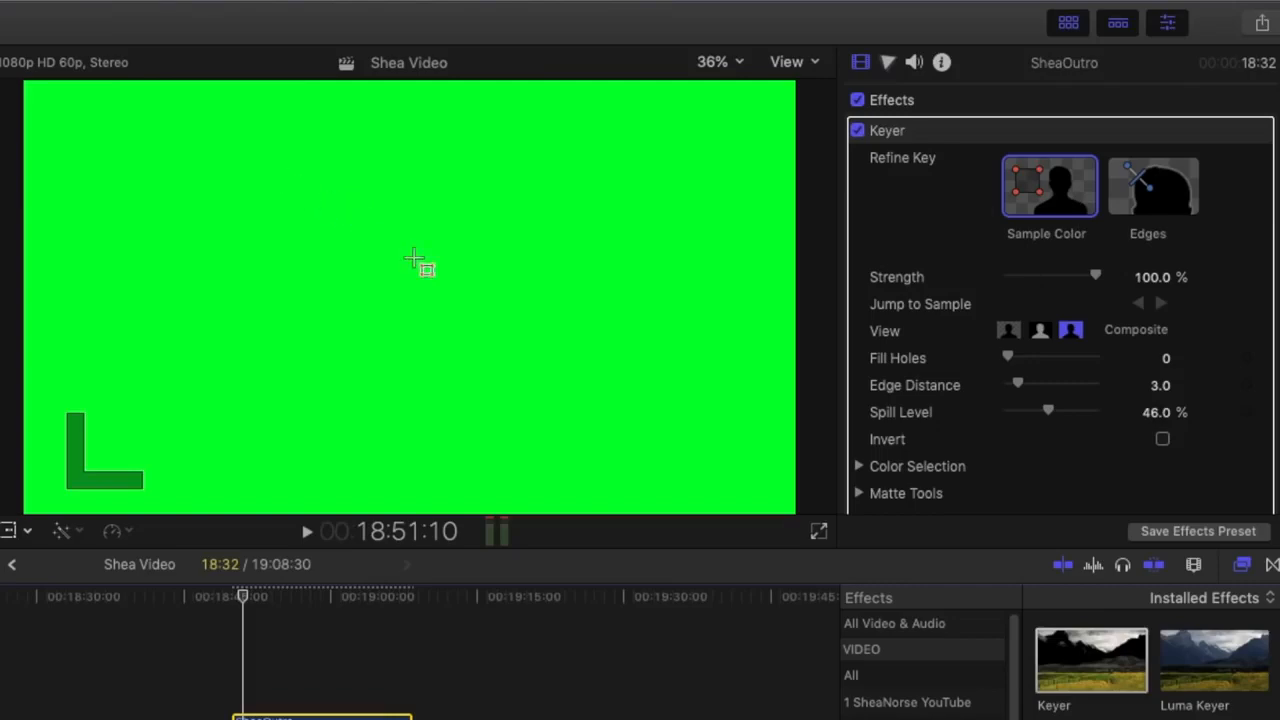
left_click_drag(283, 180, 654, 371)
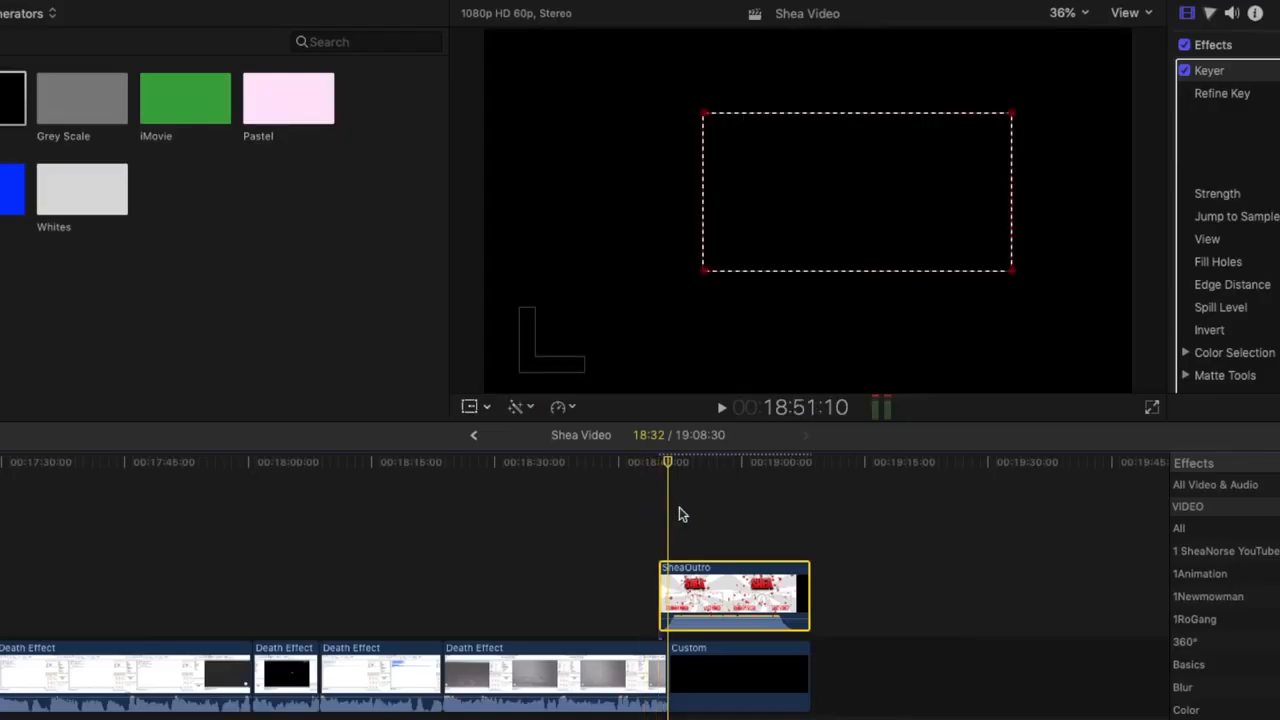
Shift SheaOutro earlier to overlap the end of the last Death Effect segment, and extend that segment by about 1.6 seconds beneath it
left_click_drag(708, 572, 702, 568)
key("super+equal")
key("super+equal")
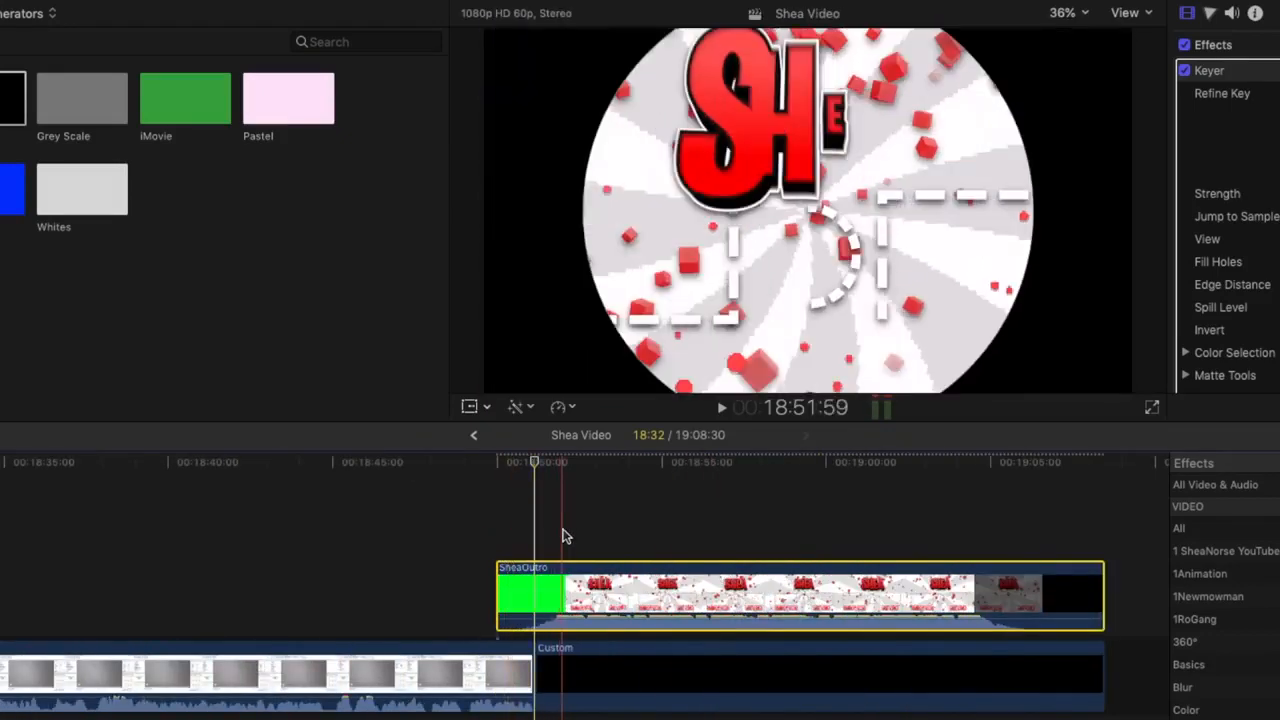
left_click(586, 519)
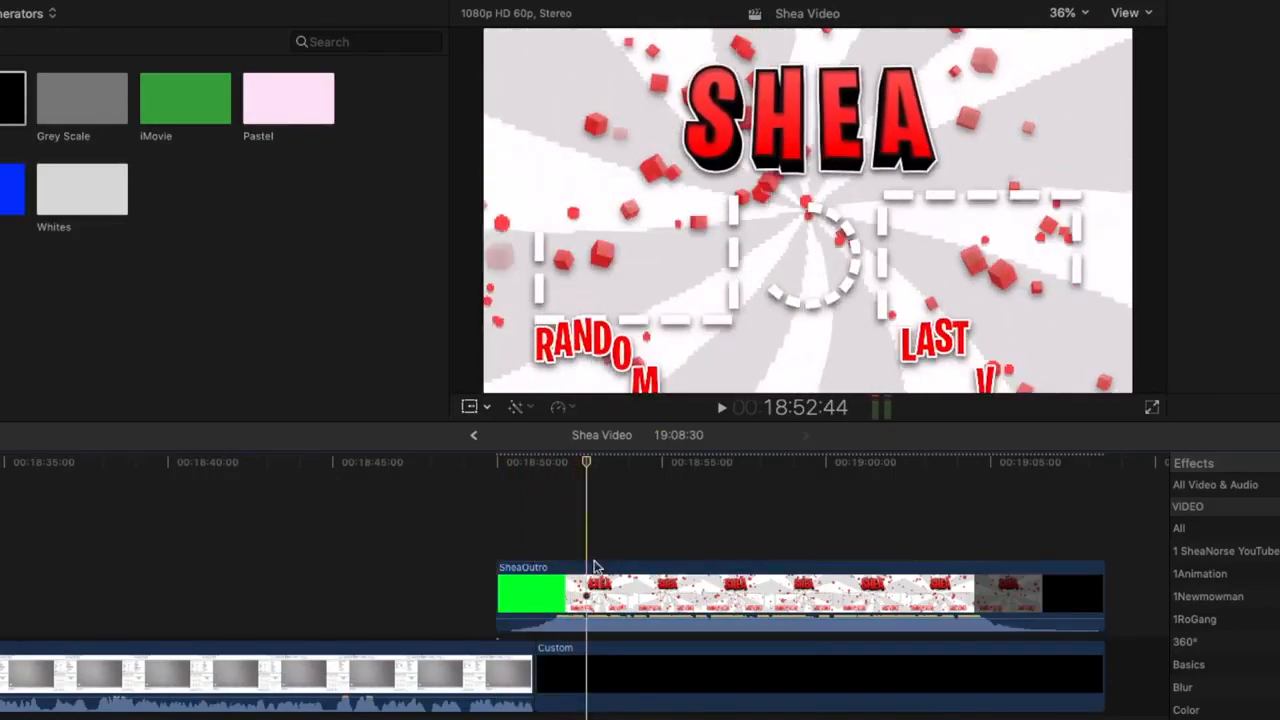
left_click_drag(693, 595, 629, 595)
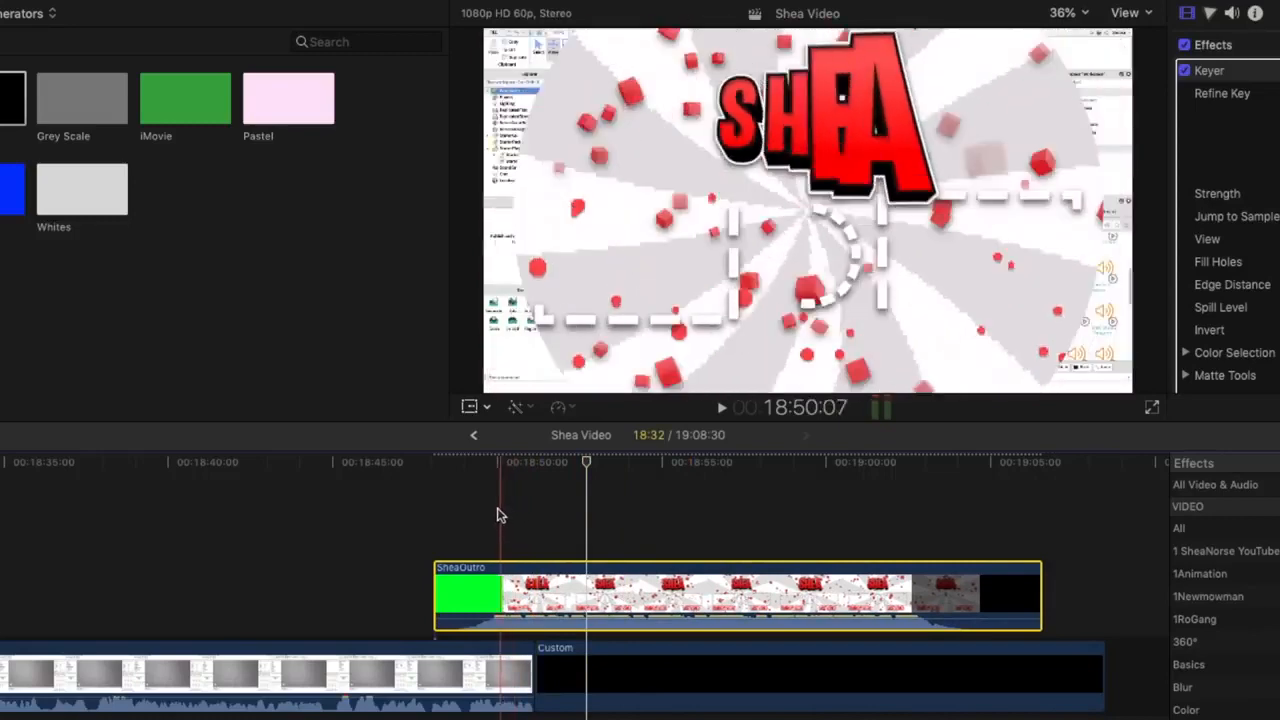
left_click_drag(514, 591, 523, 591)
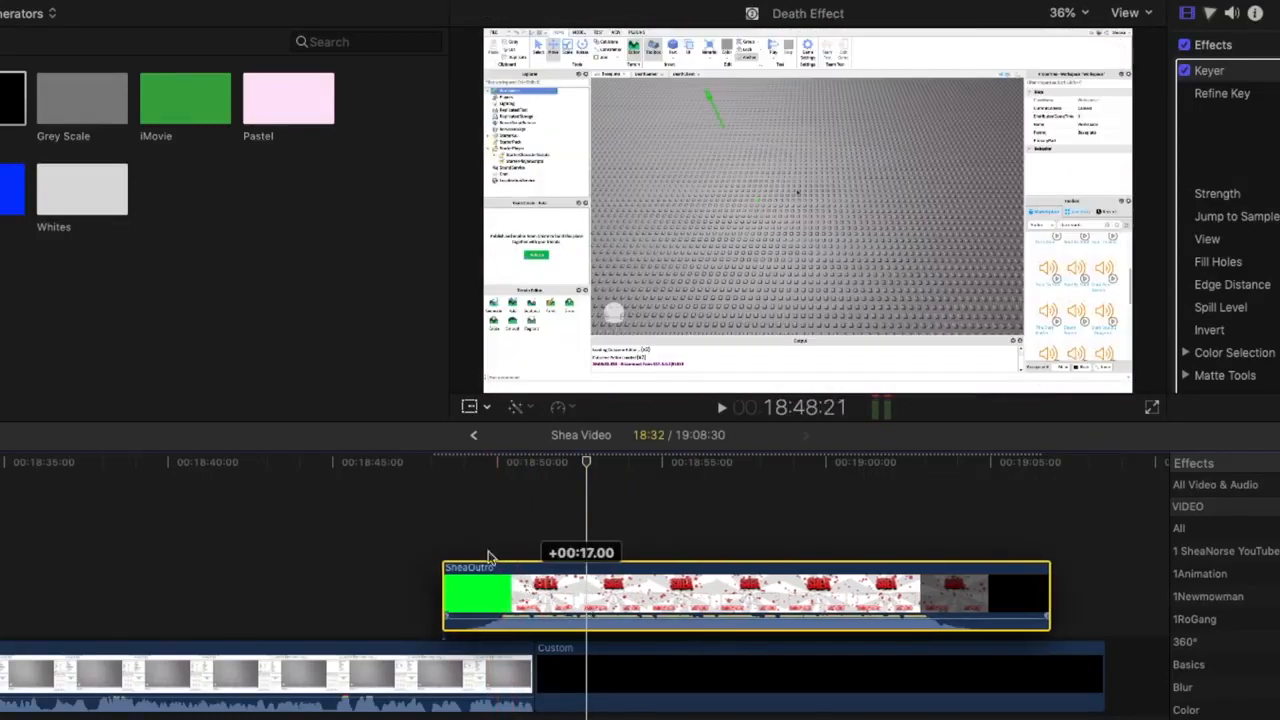
key("space")
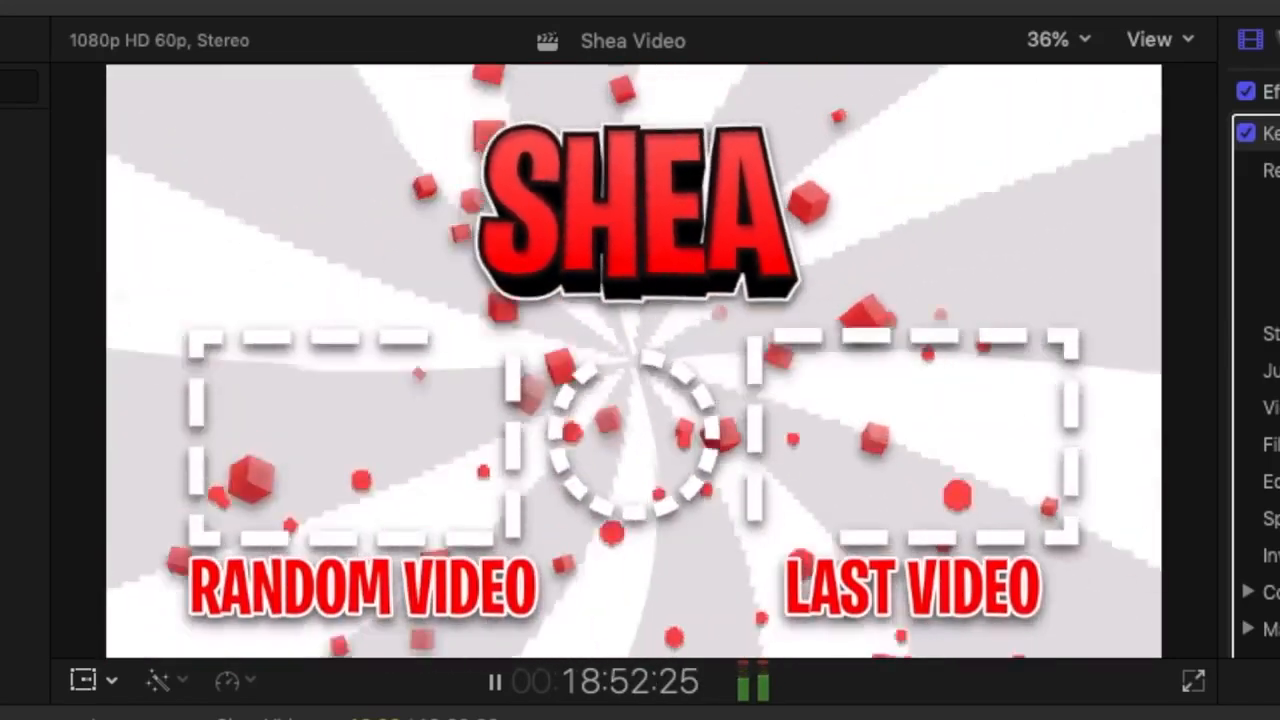
key("space")
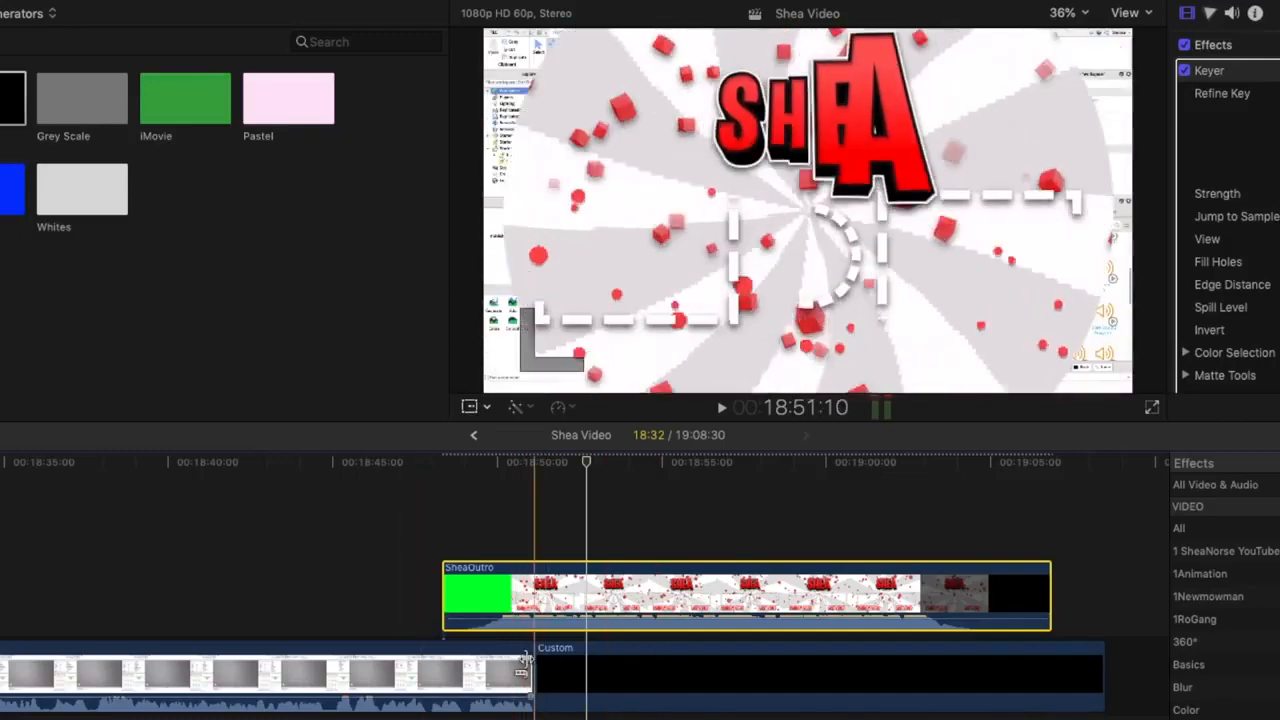
left_click_drag(534, 665, 663, 660)
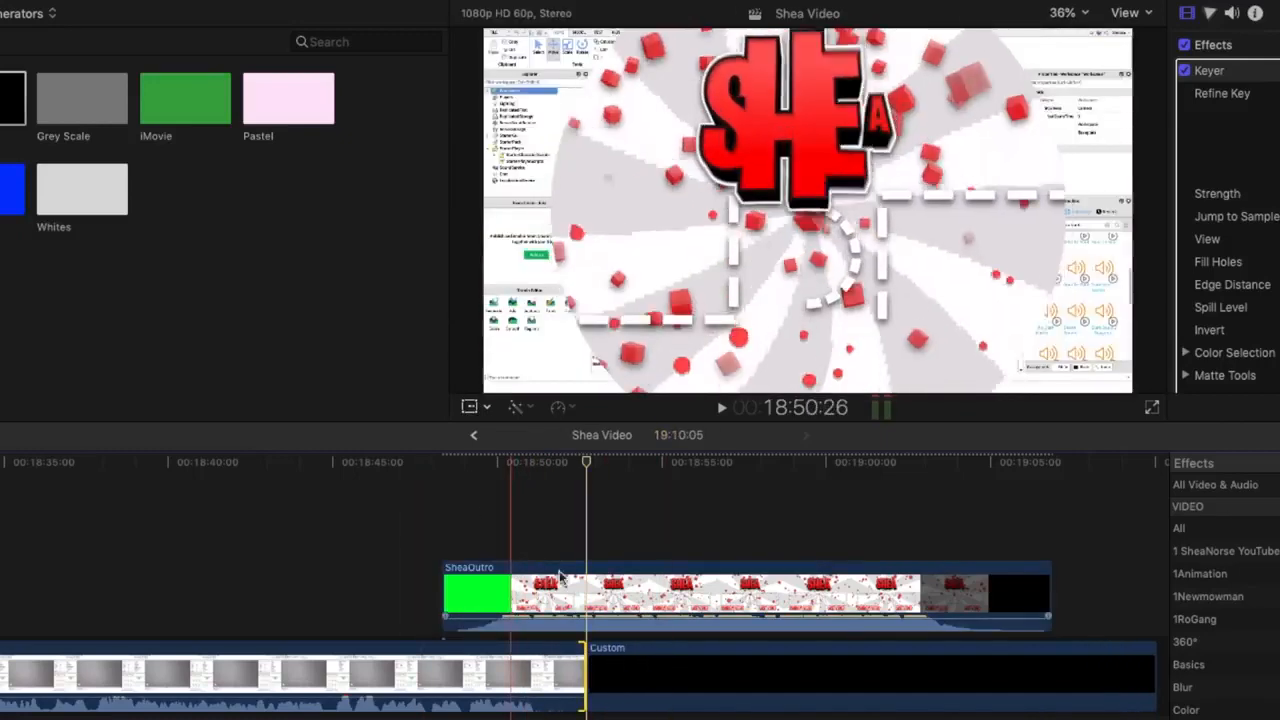
Reposition SheaOutro over the end of the last Death Effect segment to start at about 18:48:49, playing back the transition to check its timing
left_click_drag(560, 575, 611, 575)
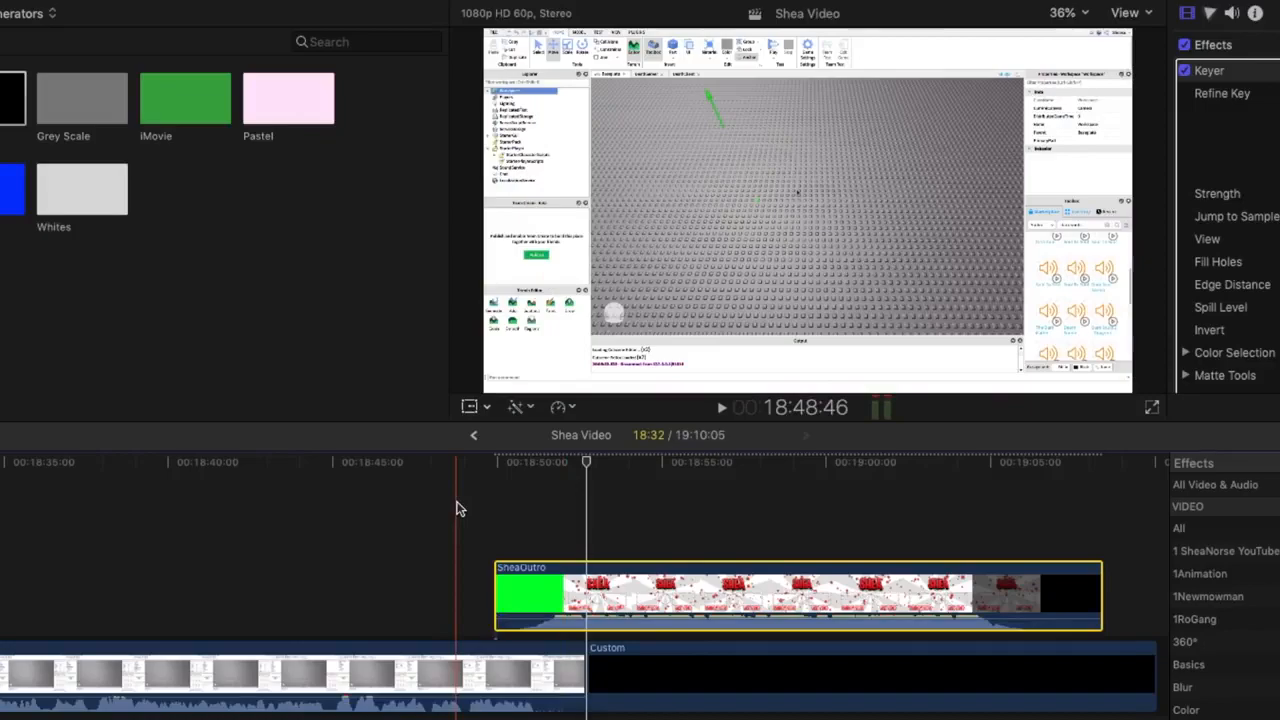
key("space")
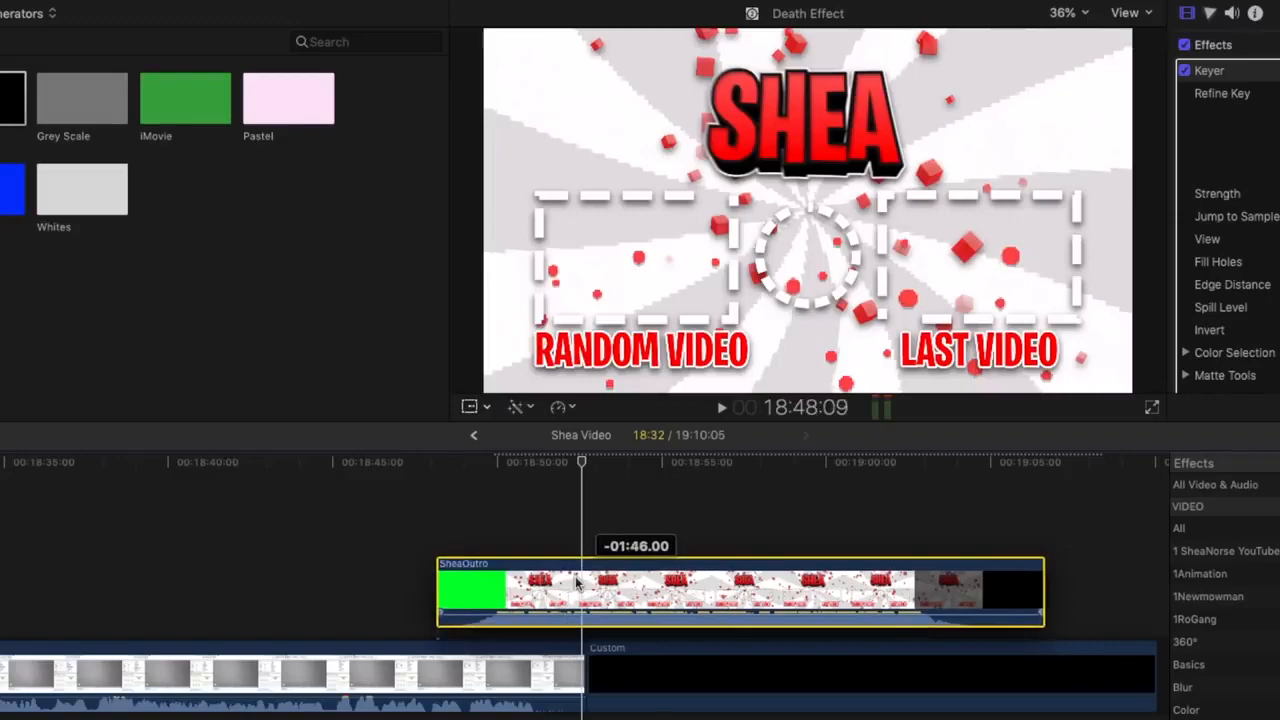
left_click_drag(576, 583, 584, 587)
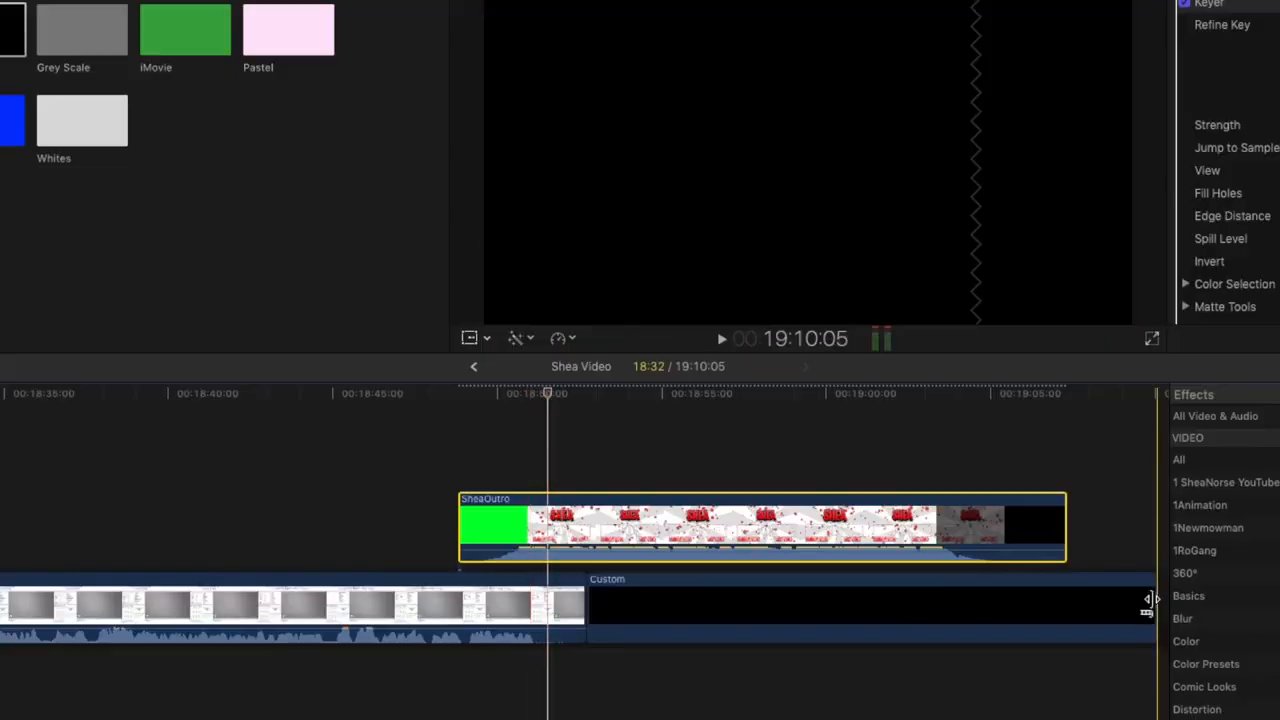
Trim the closing Custom solid to SheaOutro's end, and cut off the final black 1.5 seconds of both clips
left_click_drag(1150, 600, 1059, 593)
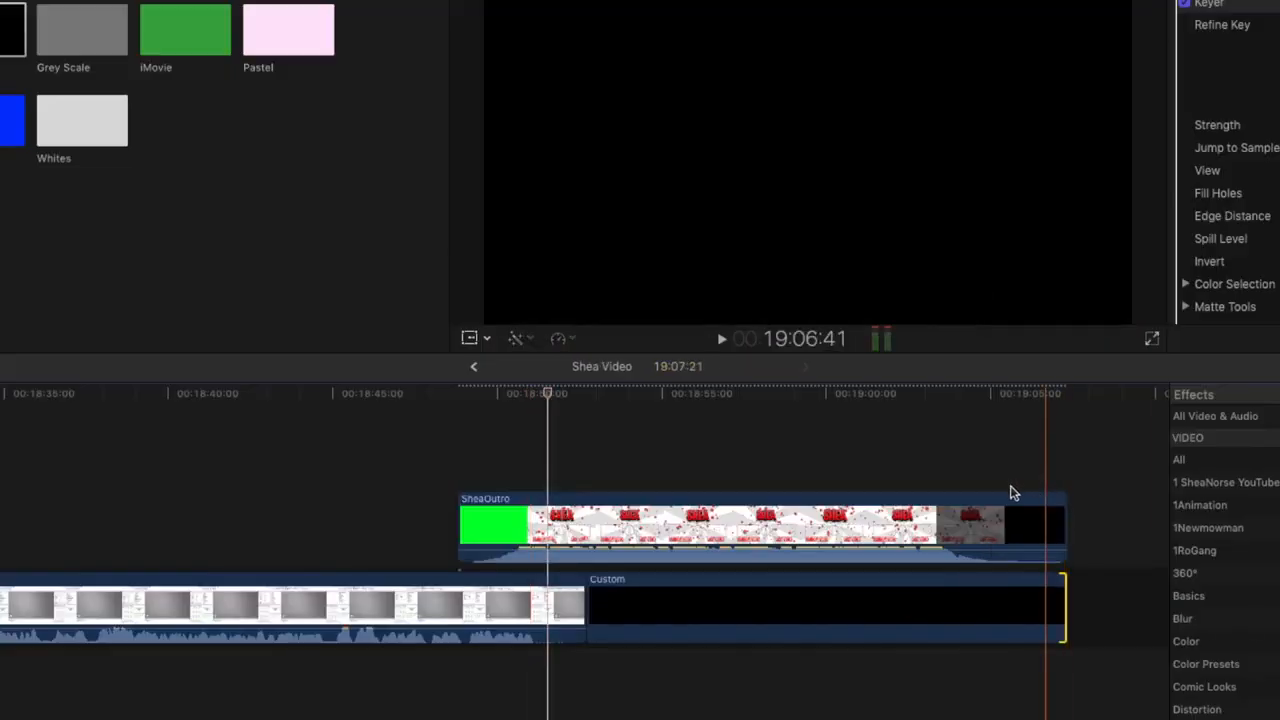
key("shift+super+b")
left_click_drag(1042, 471, 1114, 677)
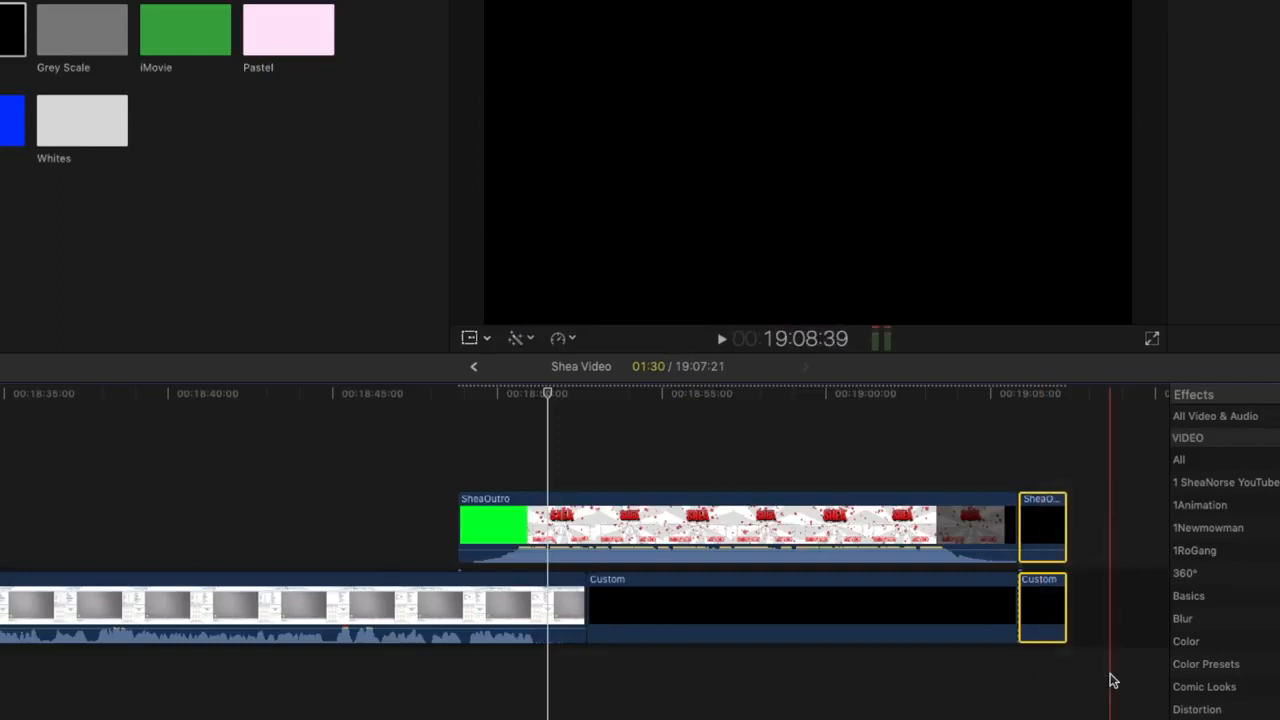
key("Delete")
key("super+minus")
key("super+minus")
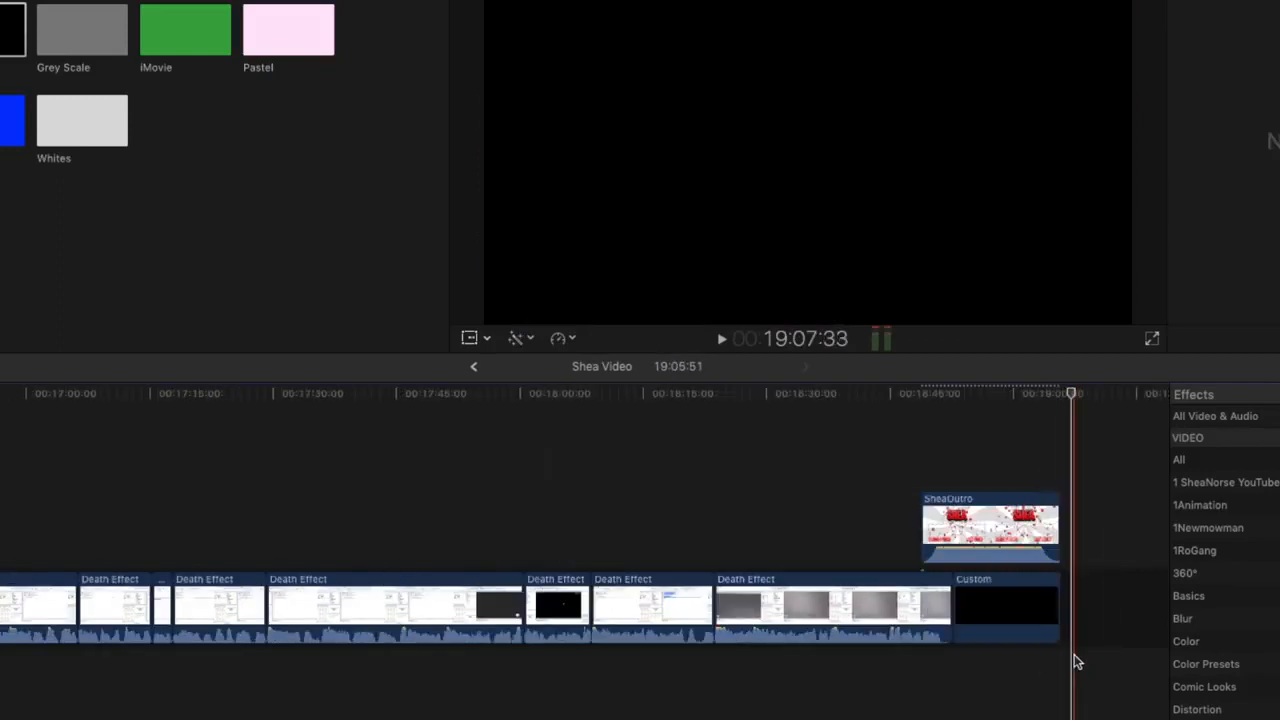
Add thing.m4a from the Recordings folder beneath the start of the first Death Effect segment and lower its volume to -21.9 dB
key("Home")
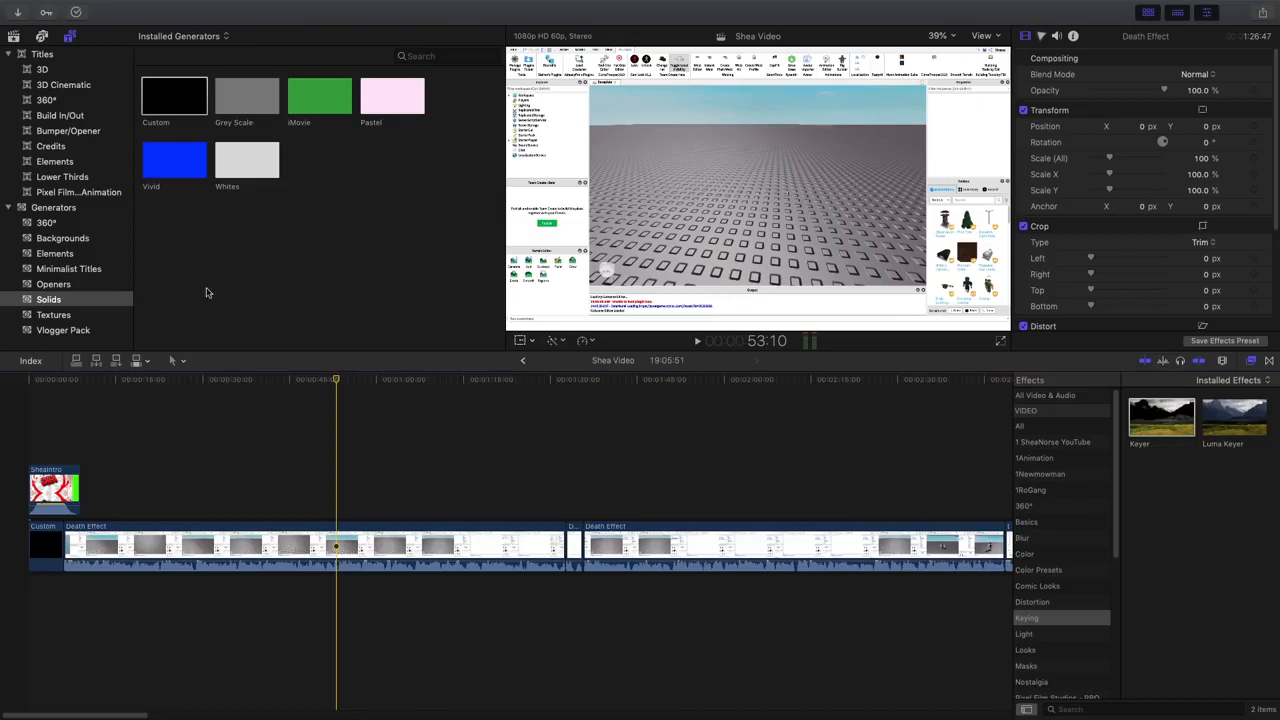
mouse_move(610, 6)
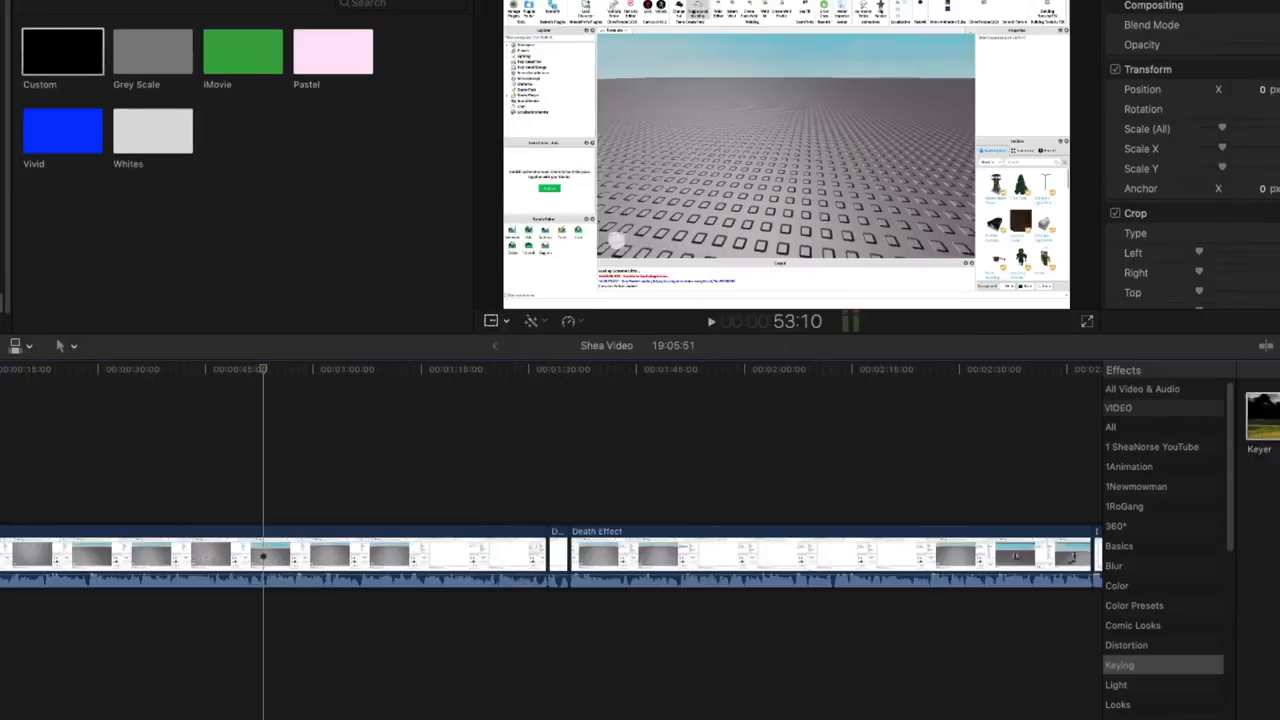
left_click_drag(367, 703, 22, 628)
left_click_drag(490, 450, 493, 450)
left_click(573, 266)
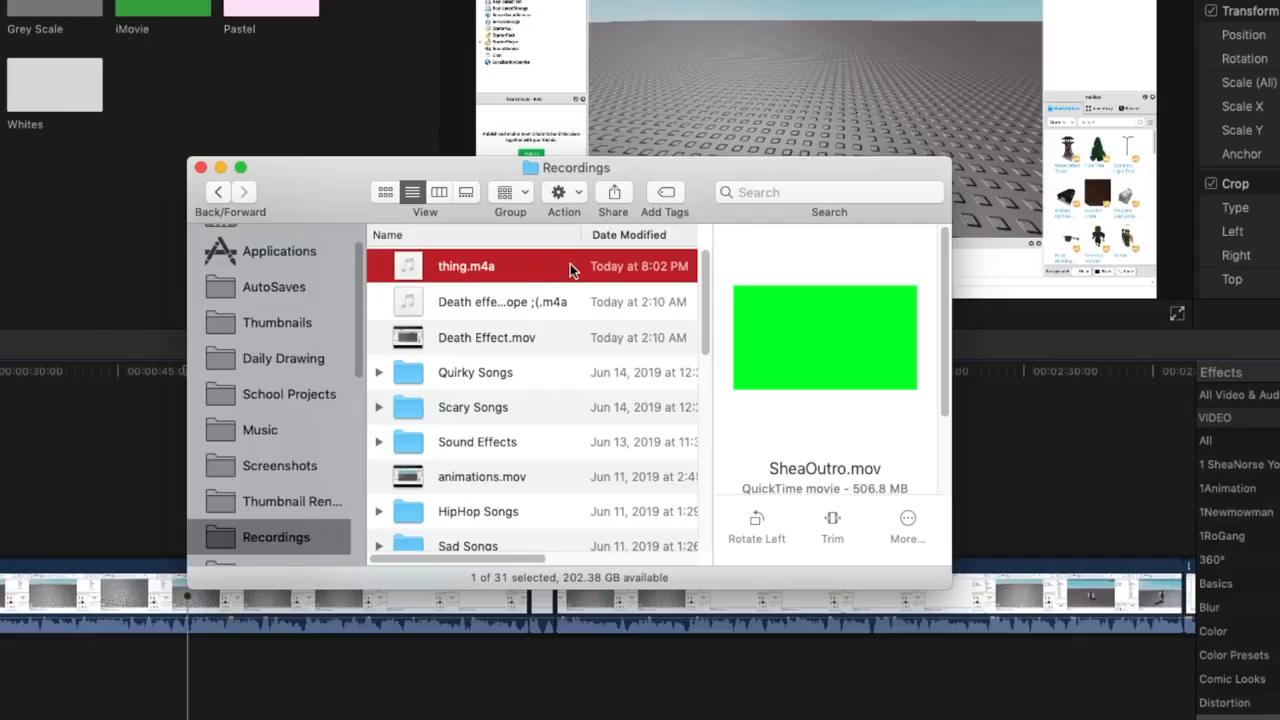
left_click_drag(573, 266, 2, 704)
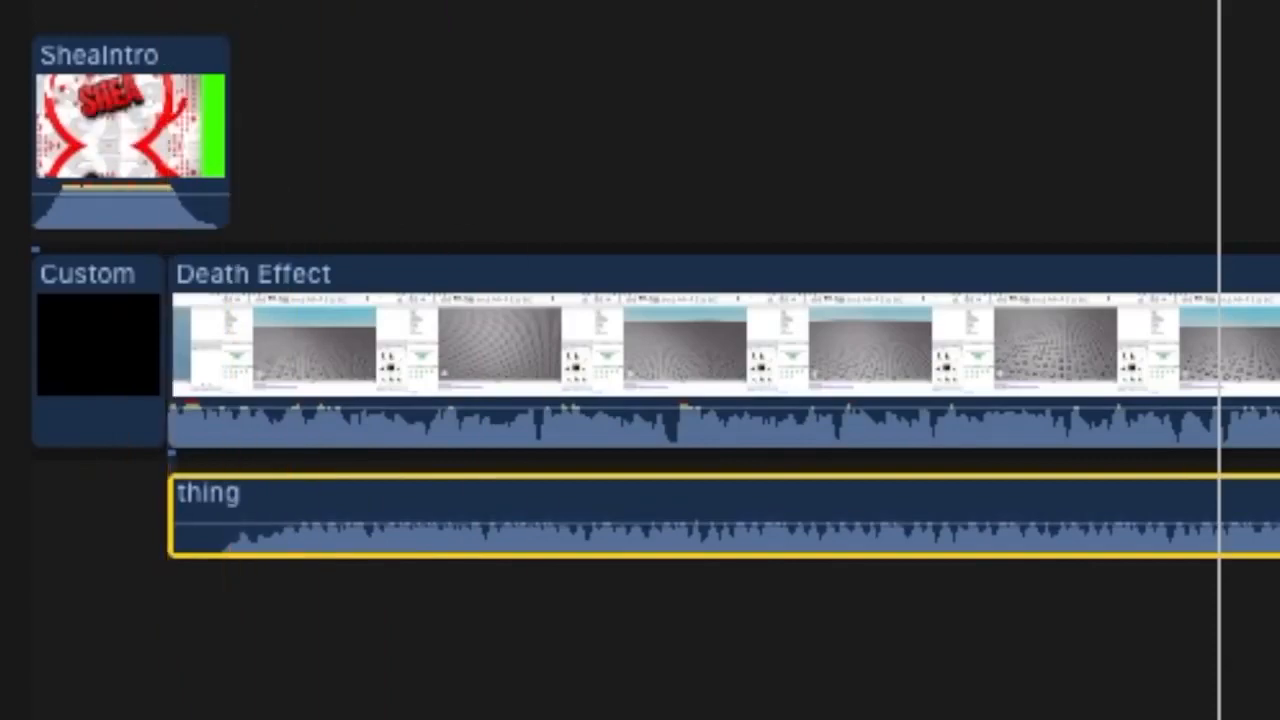
left_click_drag(922, 150, 815, 154)
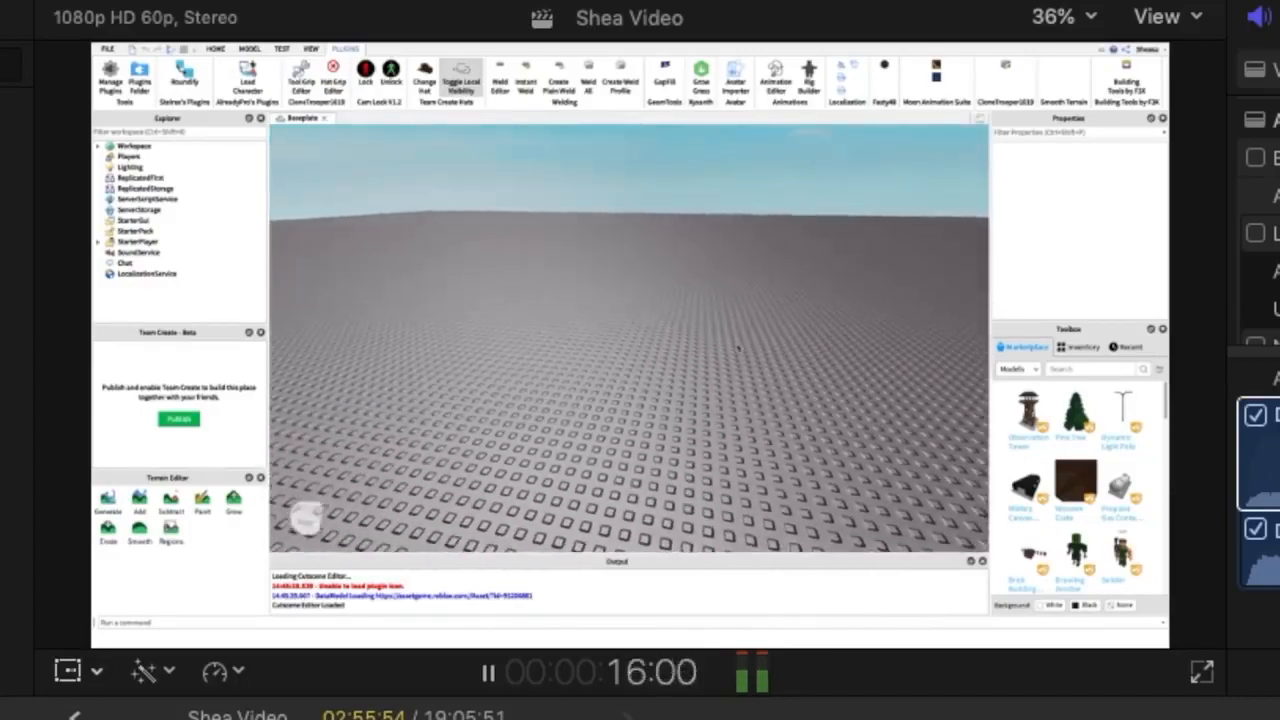
key("Escape")
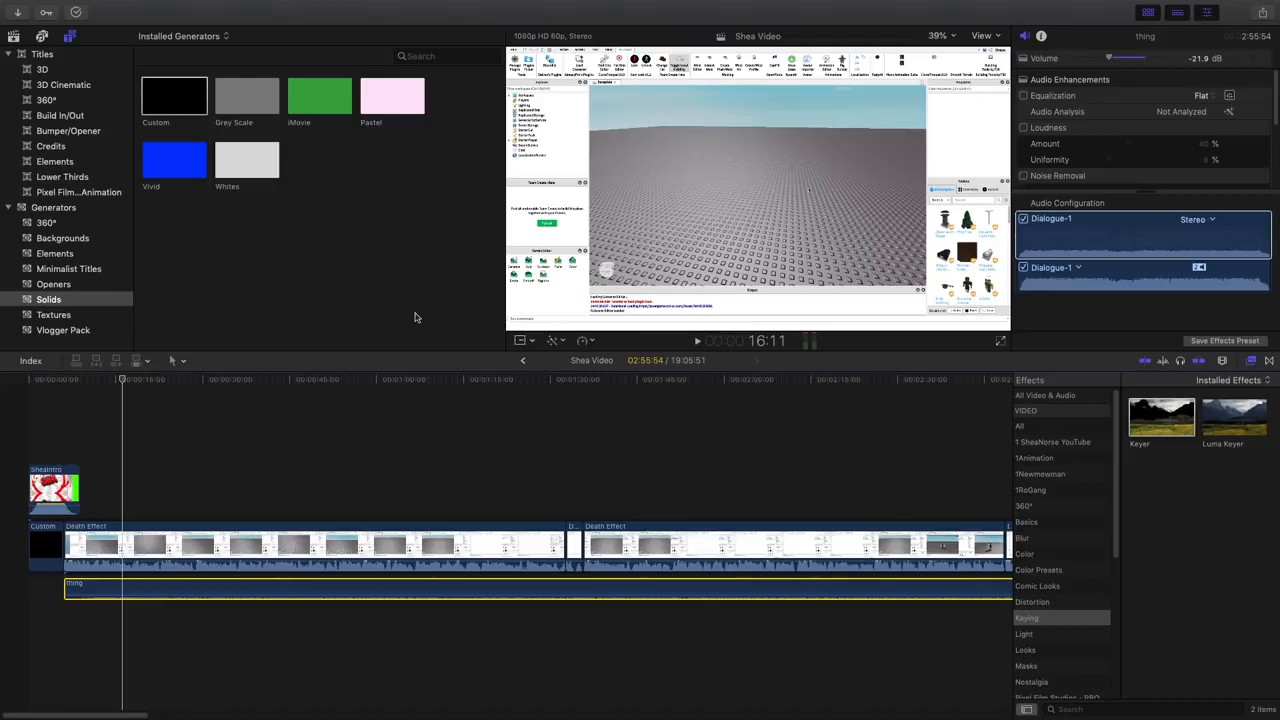
Copy the thing audio clip and paste repeated copies from its end onward beneath the Death Effect segments
key("super+minus")
key("super+minus")
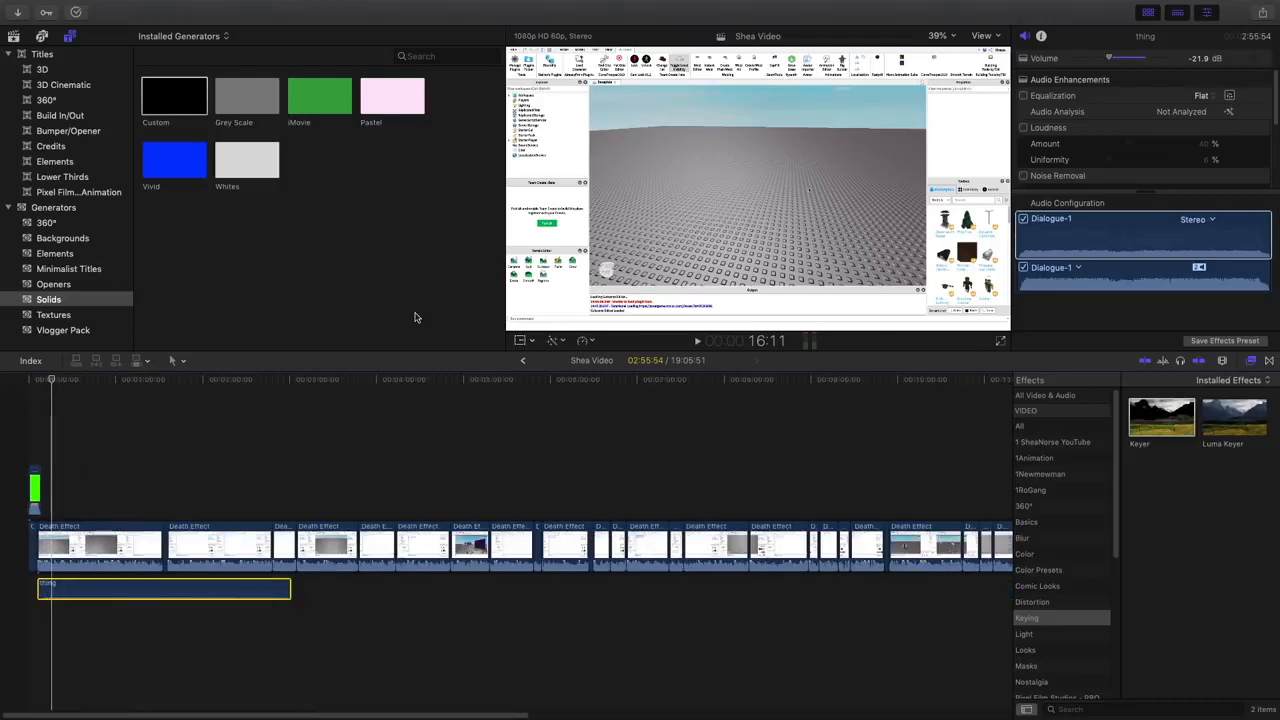
key("super+equal")
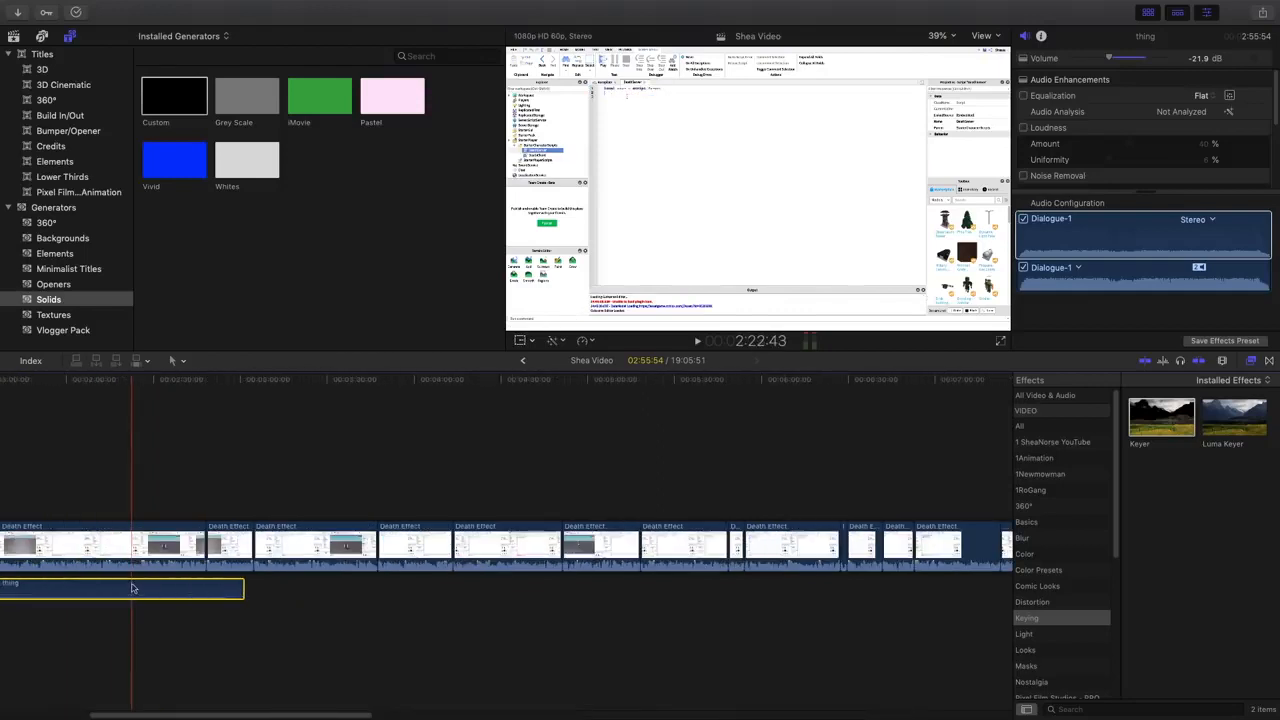
left_click(245, 621)
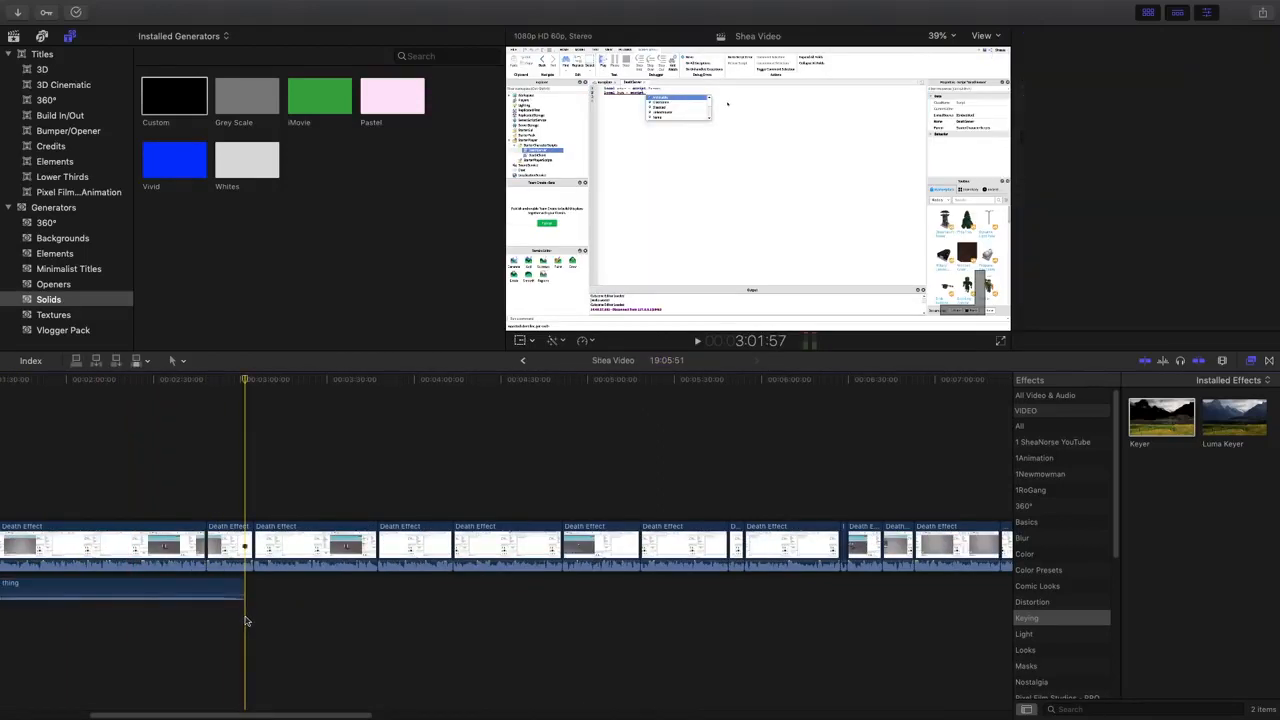
left_click(206, 583)
key("super+c")
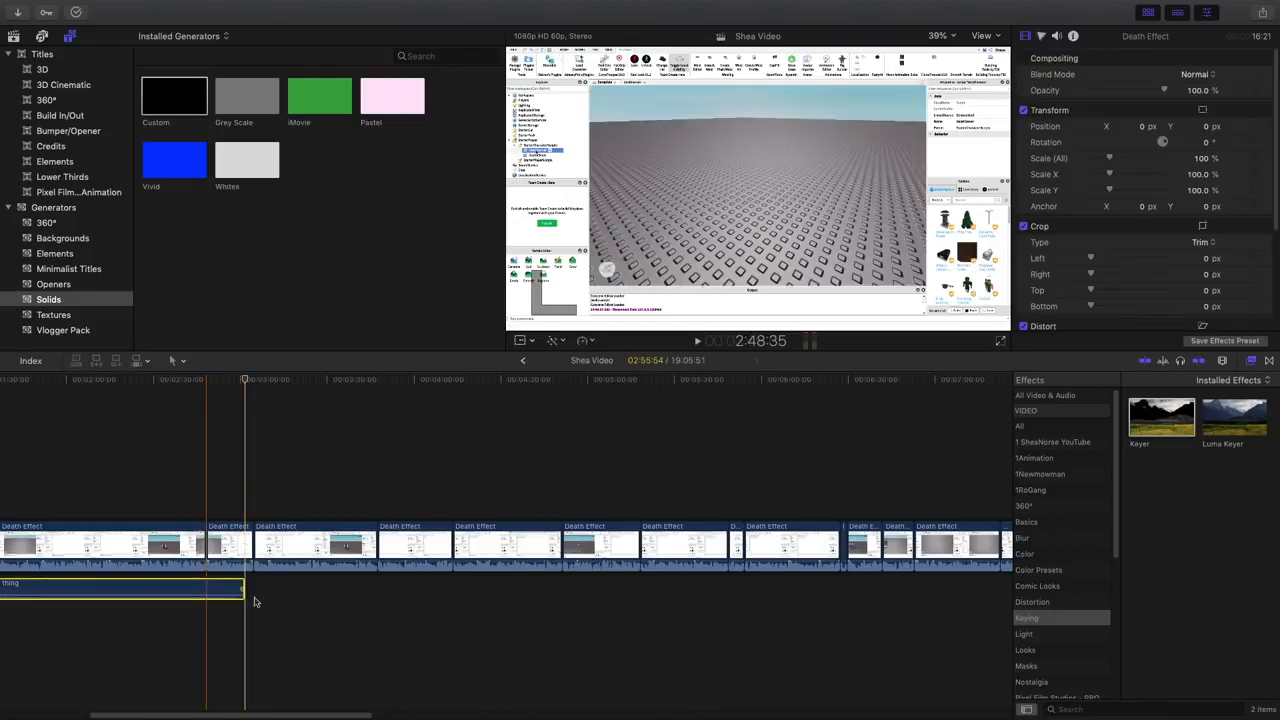
left_click(247, 614)
key("super+v")
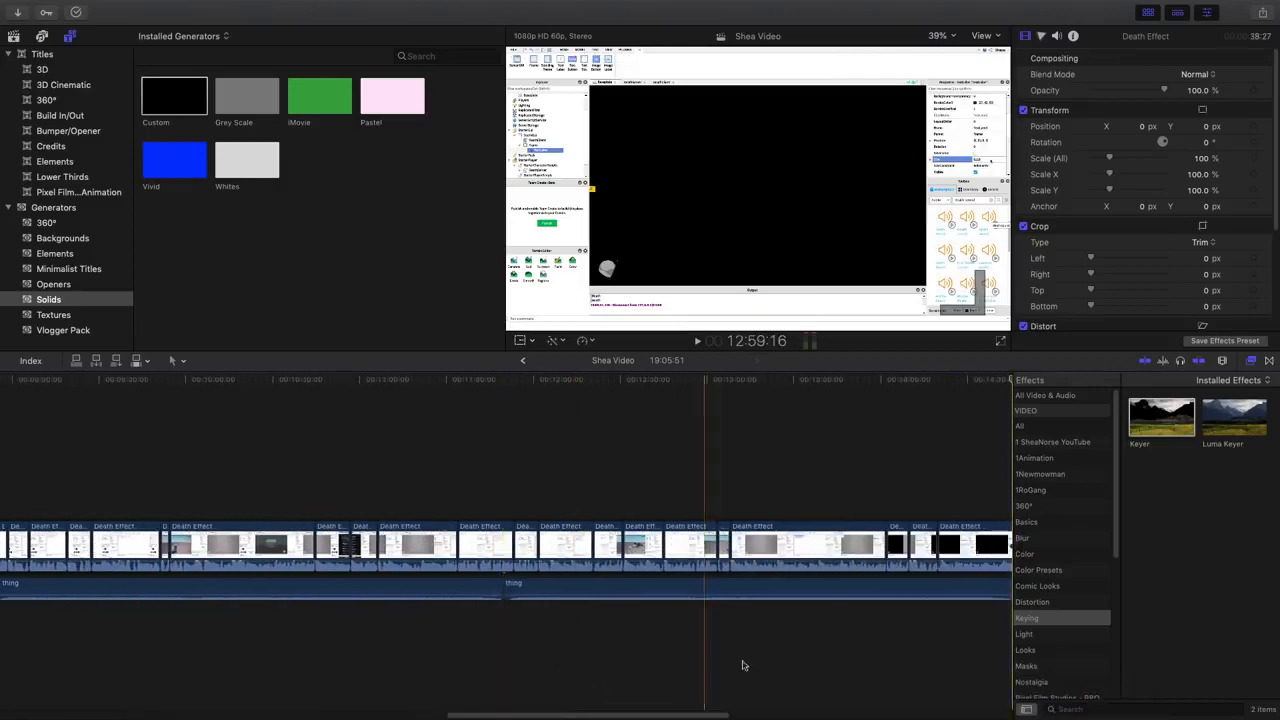
key("super+v")
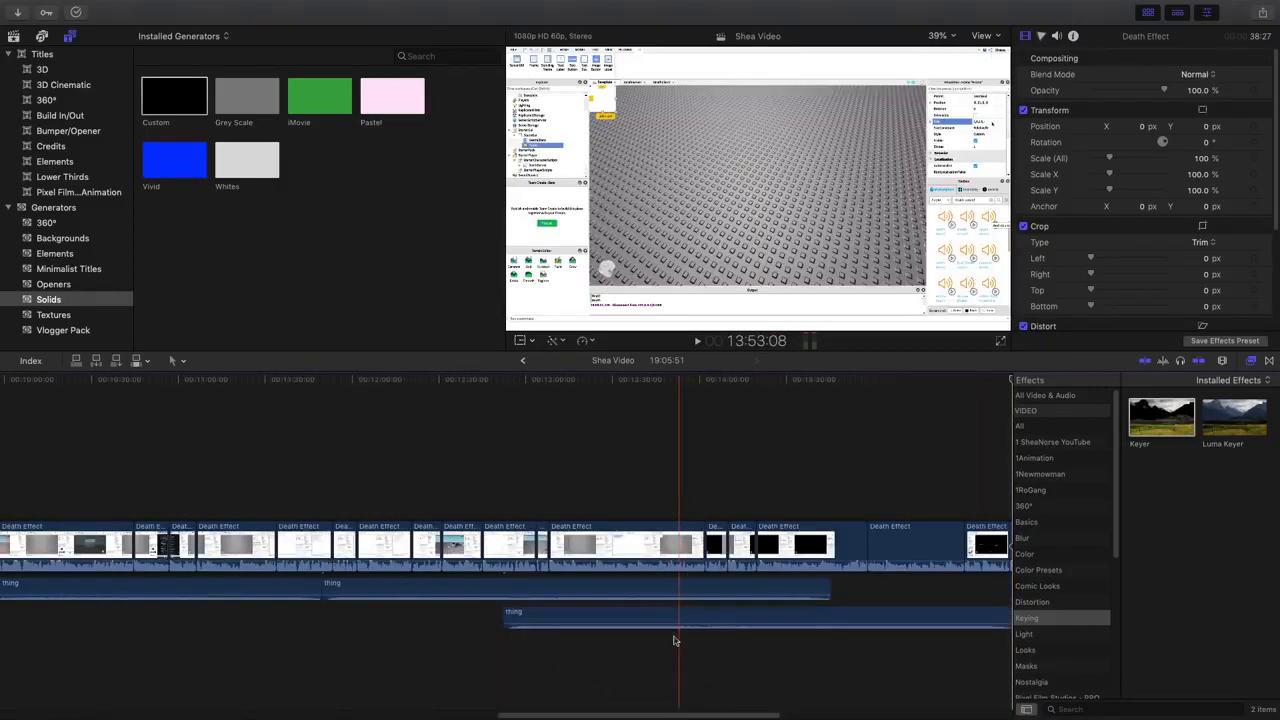
Move the overlapping thing copy directly behind the preceding one, and paste another copy at its end at 17:41:31
left_click_drag(591, 605, 980, 620)
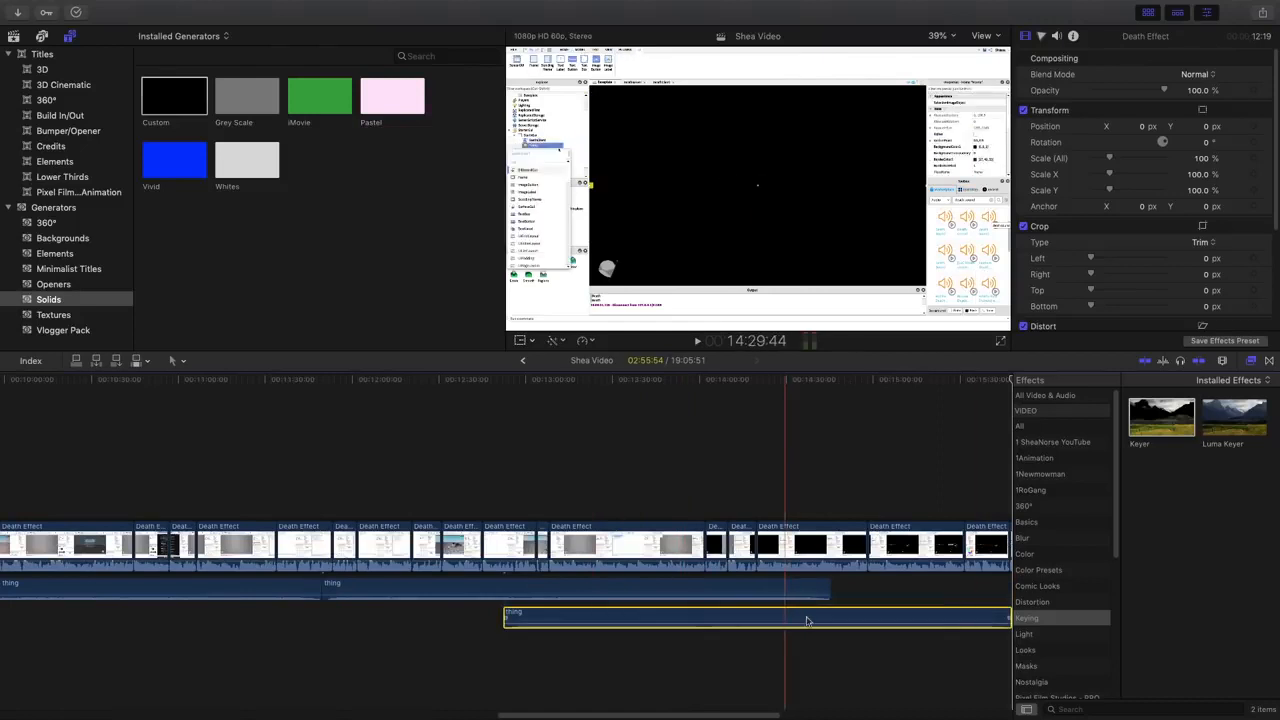
left_click_drag(800, 620, 299, 598)
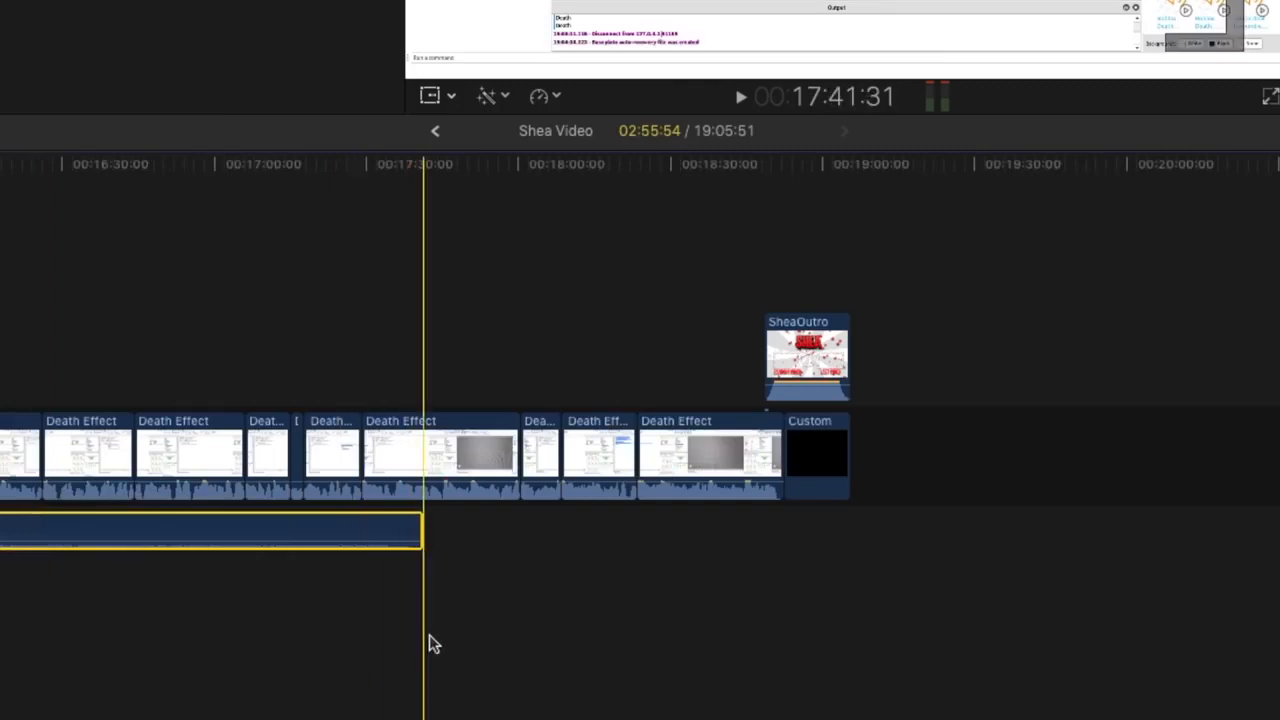
key("super+v")
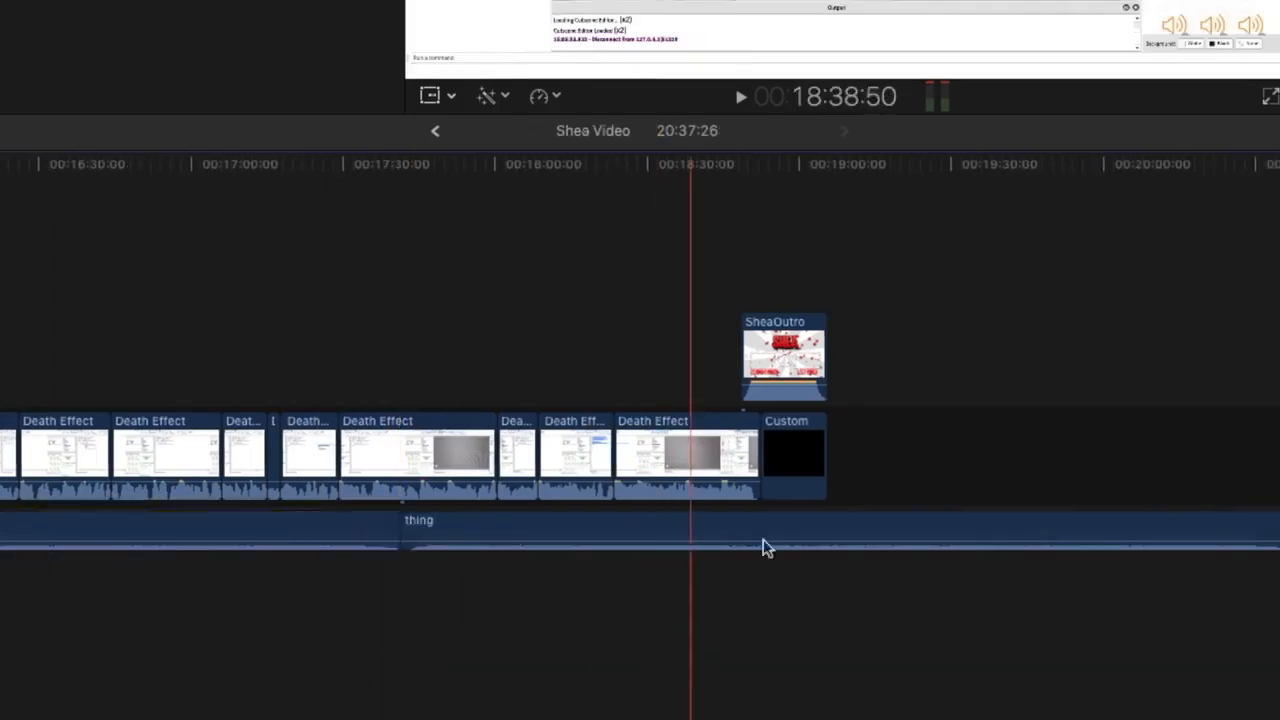
Cut the last thing copy at 18:48:49 where SheaOutro begins, delete the remainder, and return to the start of the timeline
left_click(738, 528)
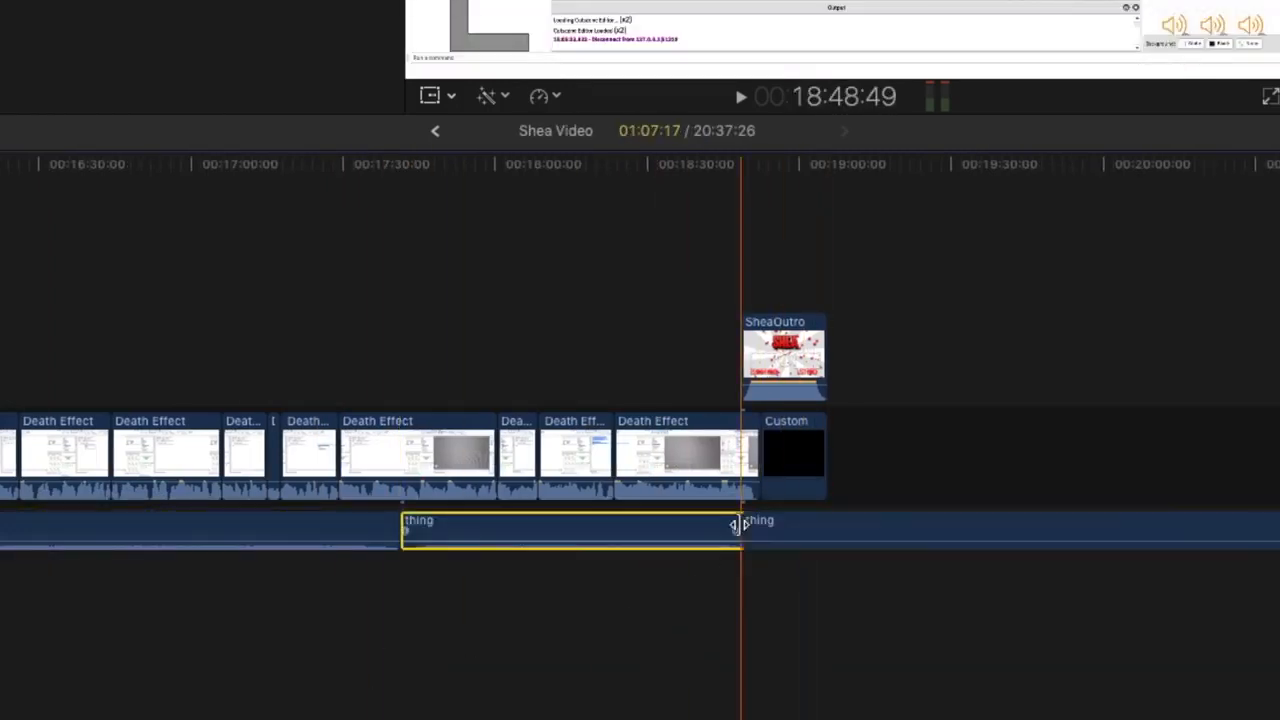
left_click(791, 526)
key("Delete")
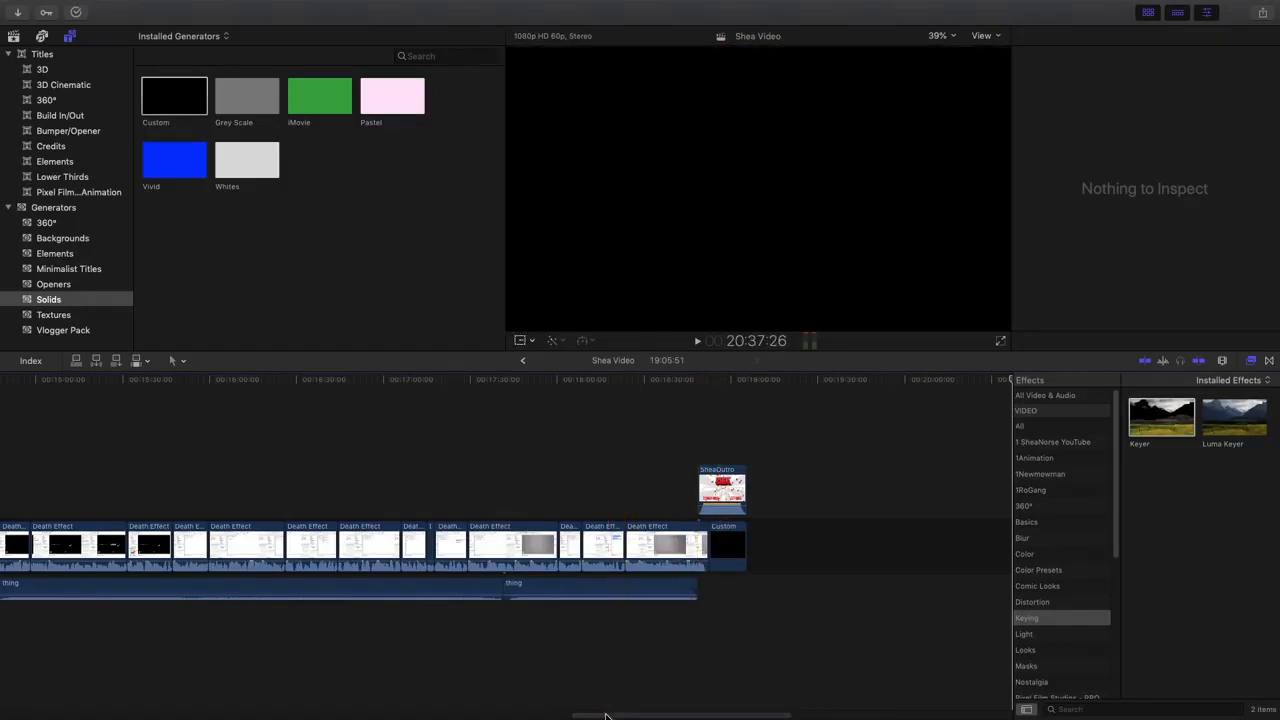
left_click_drag(606, 716, 2, 666)
left_click(2, 645)
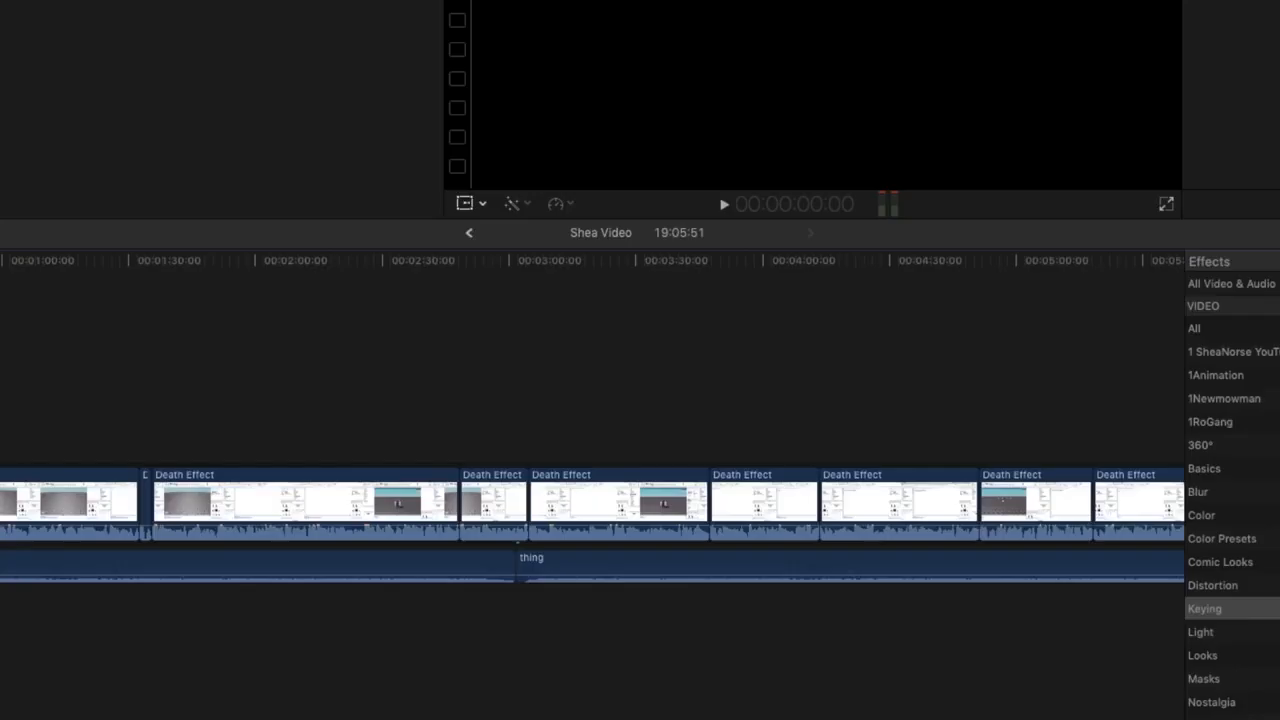